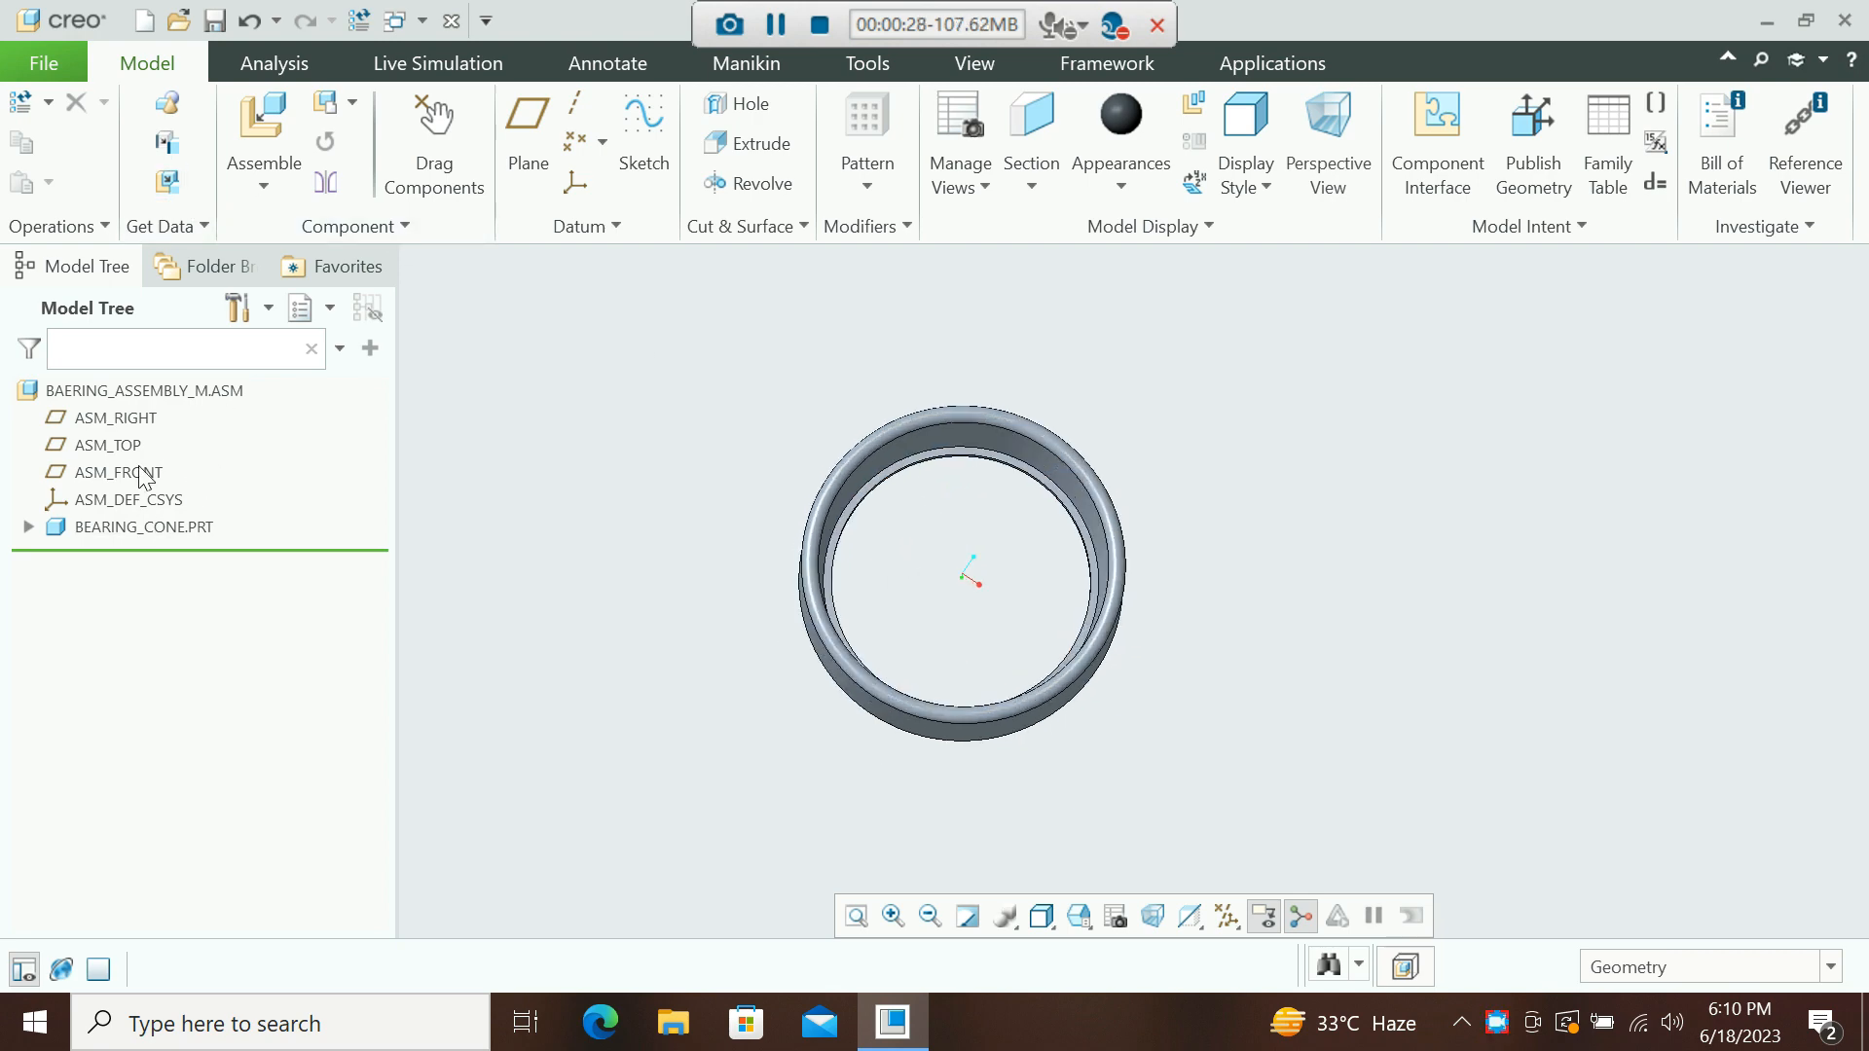
Assemble the part bearing_sclip.prt into the bearing assembly.
{"action": "left_click", "coordinate": [278, 186]}
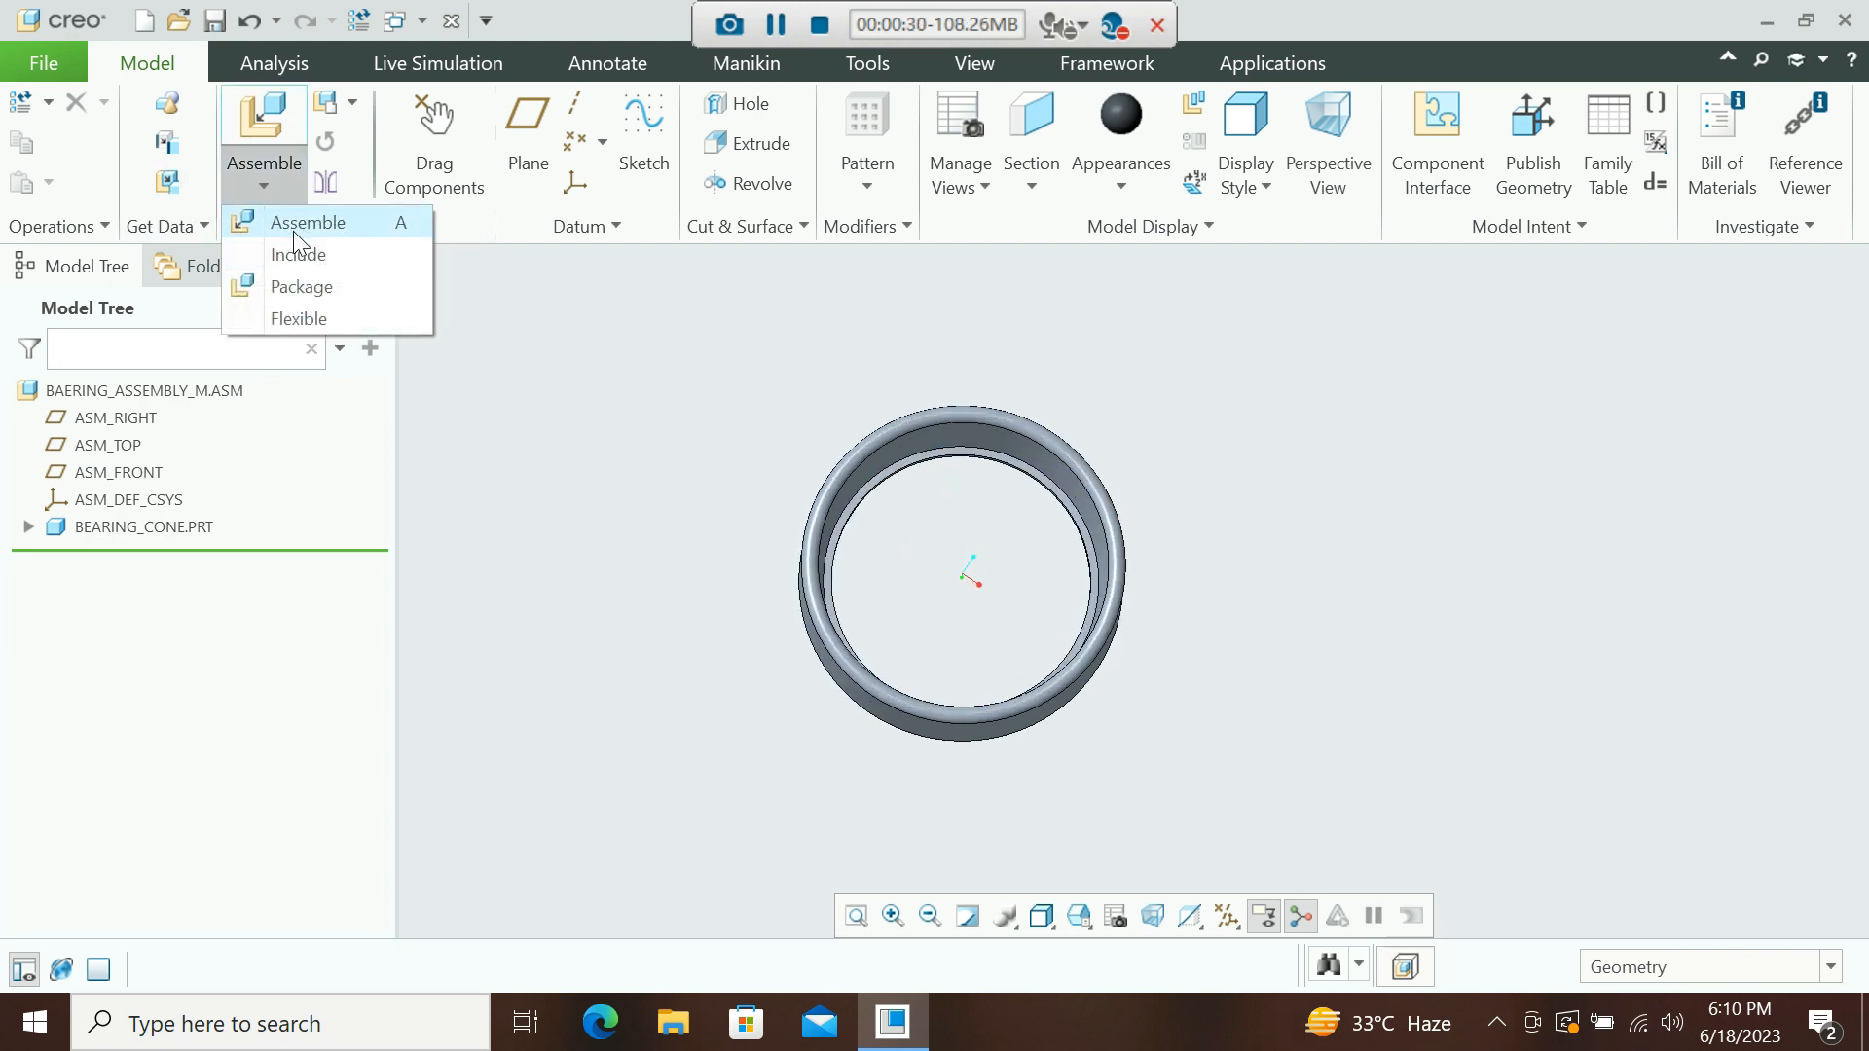
{"action": "left_click", "coordinate": [302, 223]}
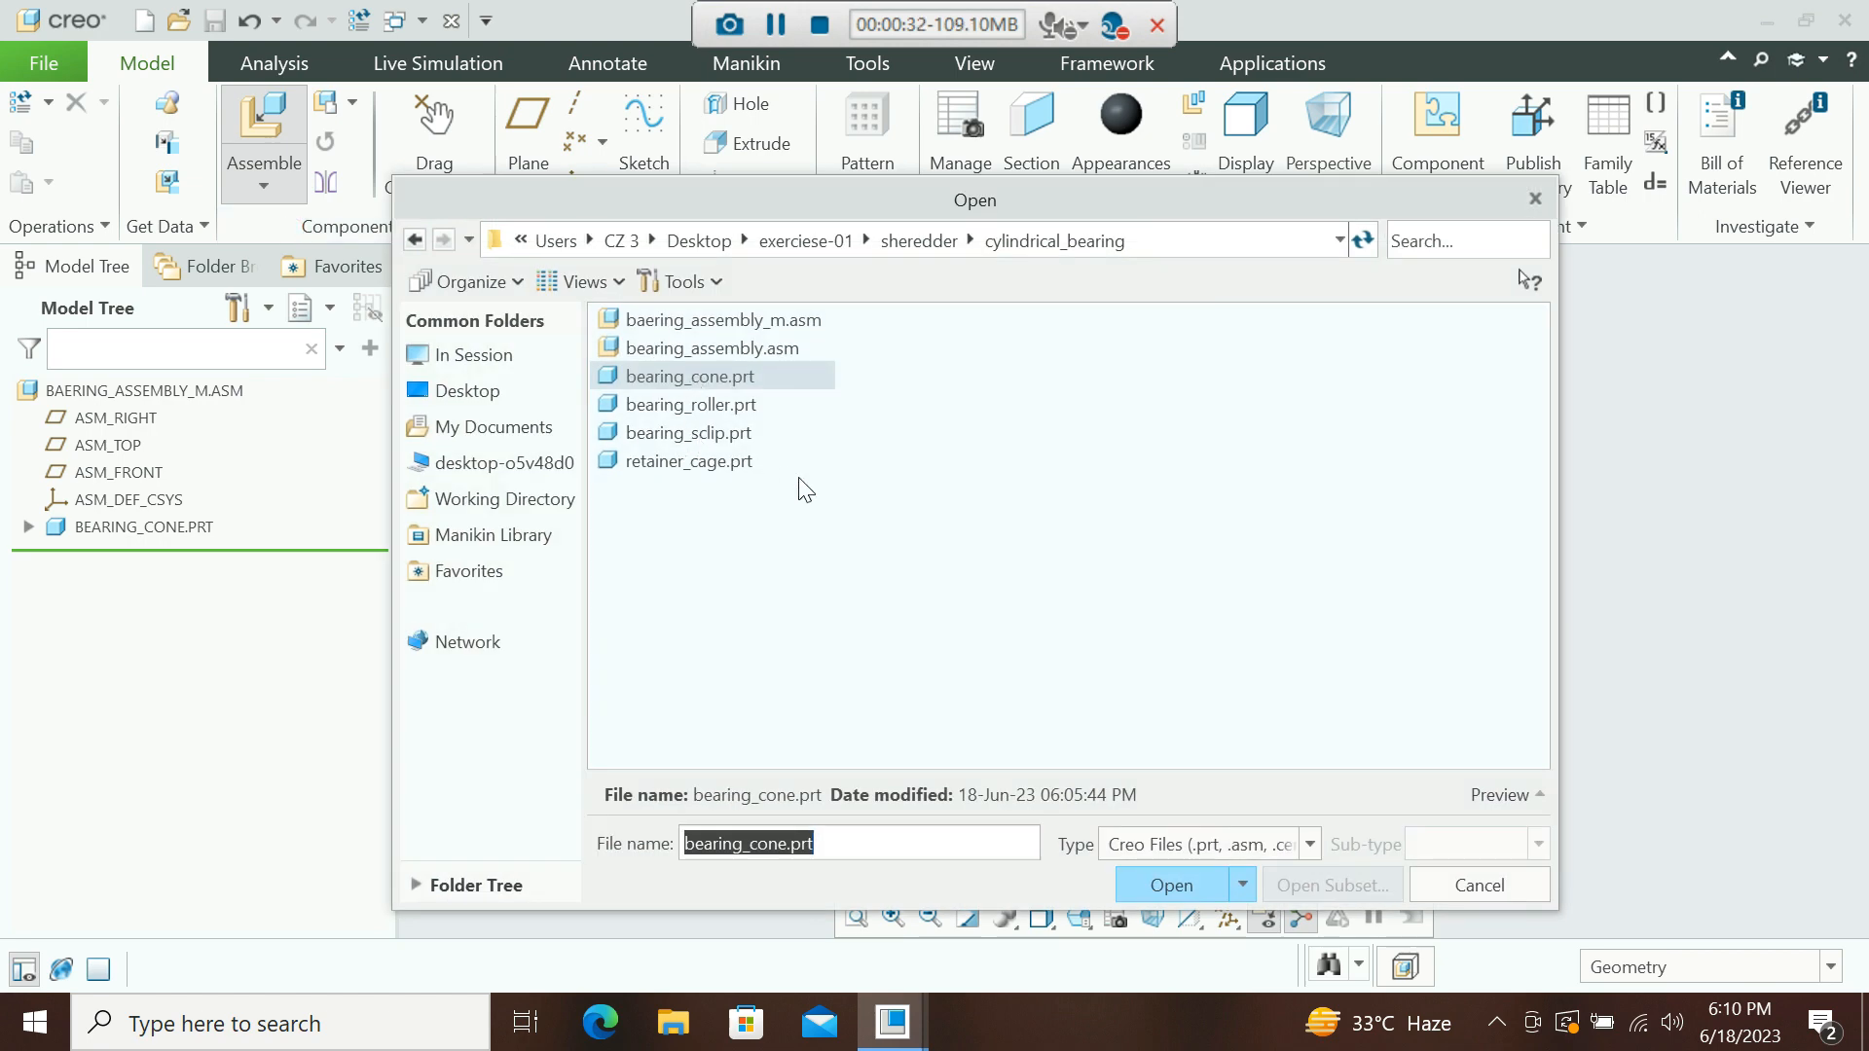
{"action": "left_click", "coordinate": [709, 434]}
{"action": "left_click", "coordinate": [1154, 884]}
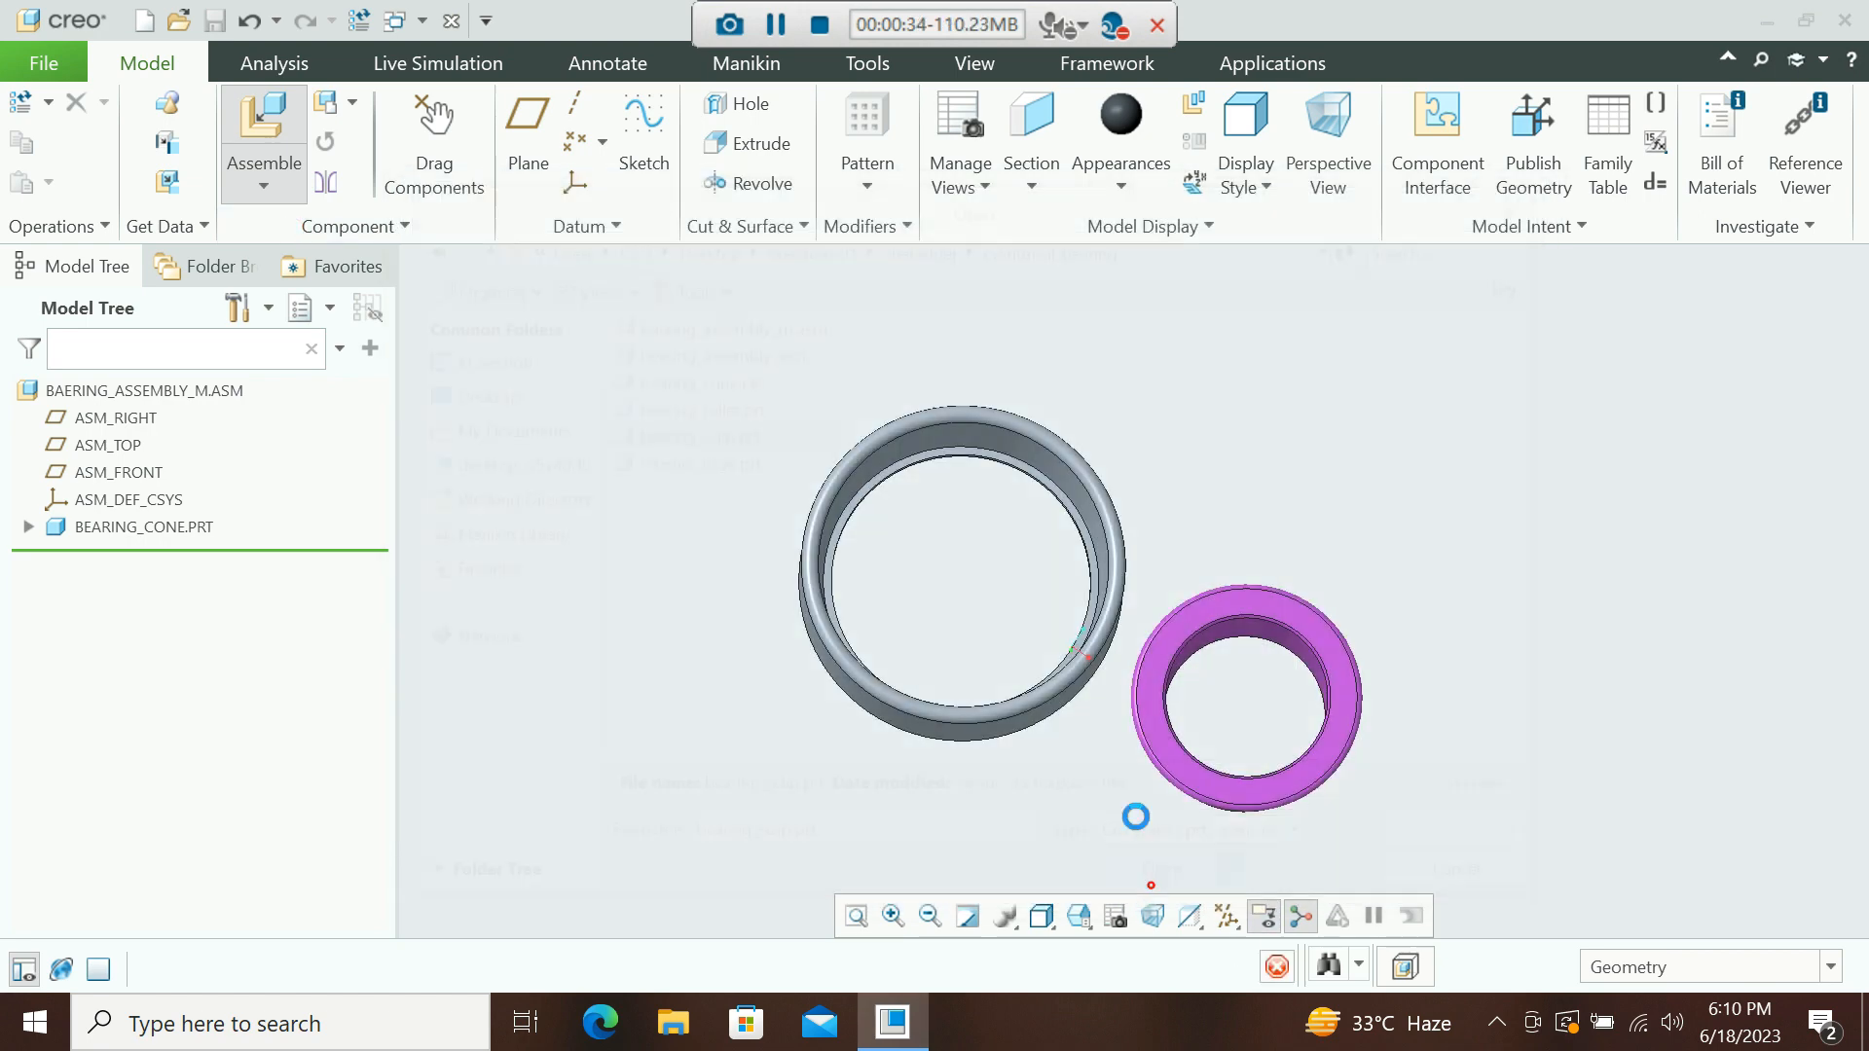
{"action": "middle_click_drag", "start_coordinate": [1347, 655], "coordinate": [1304, 694]}
{"action": "left_click", "coordinate": [896, 164]}
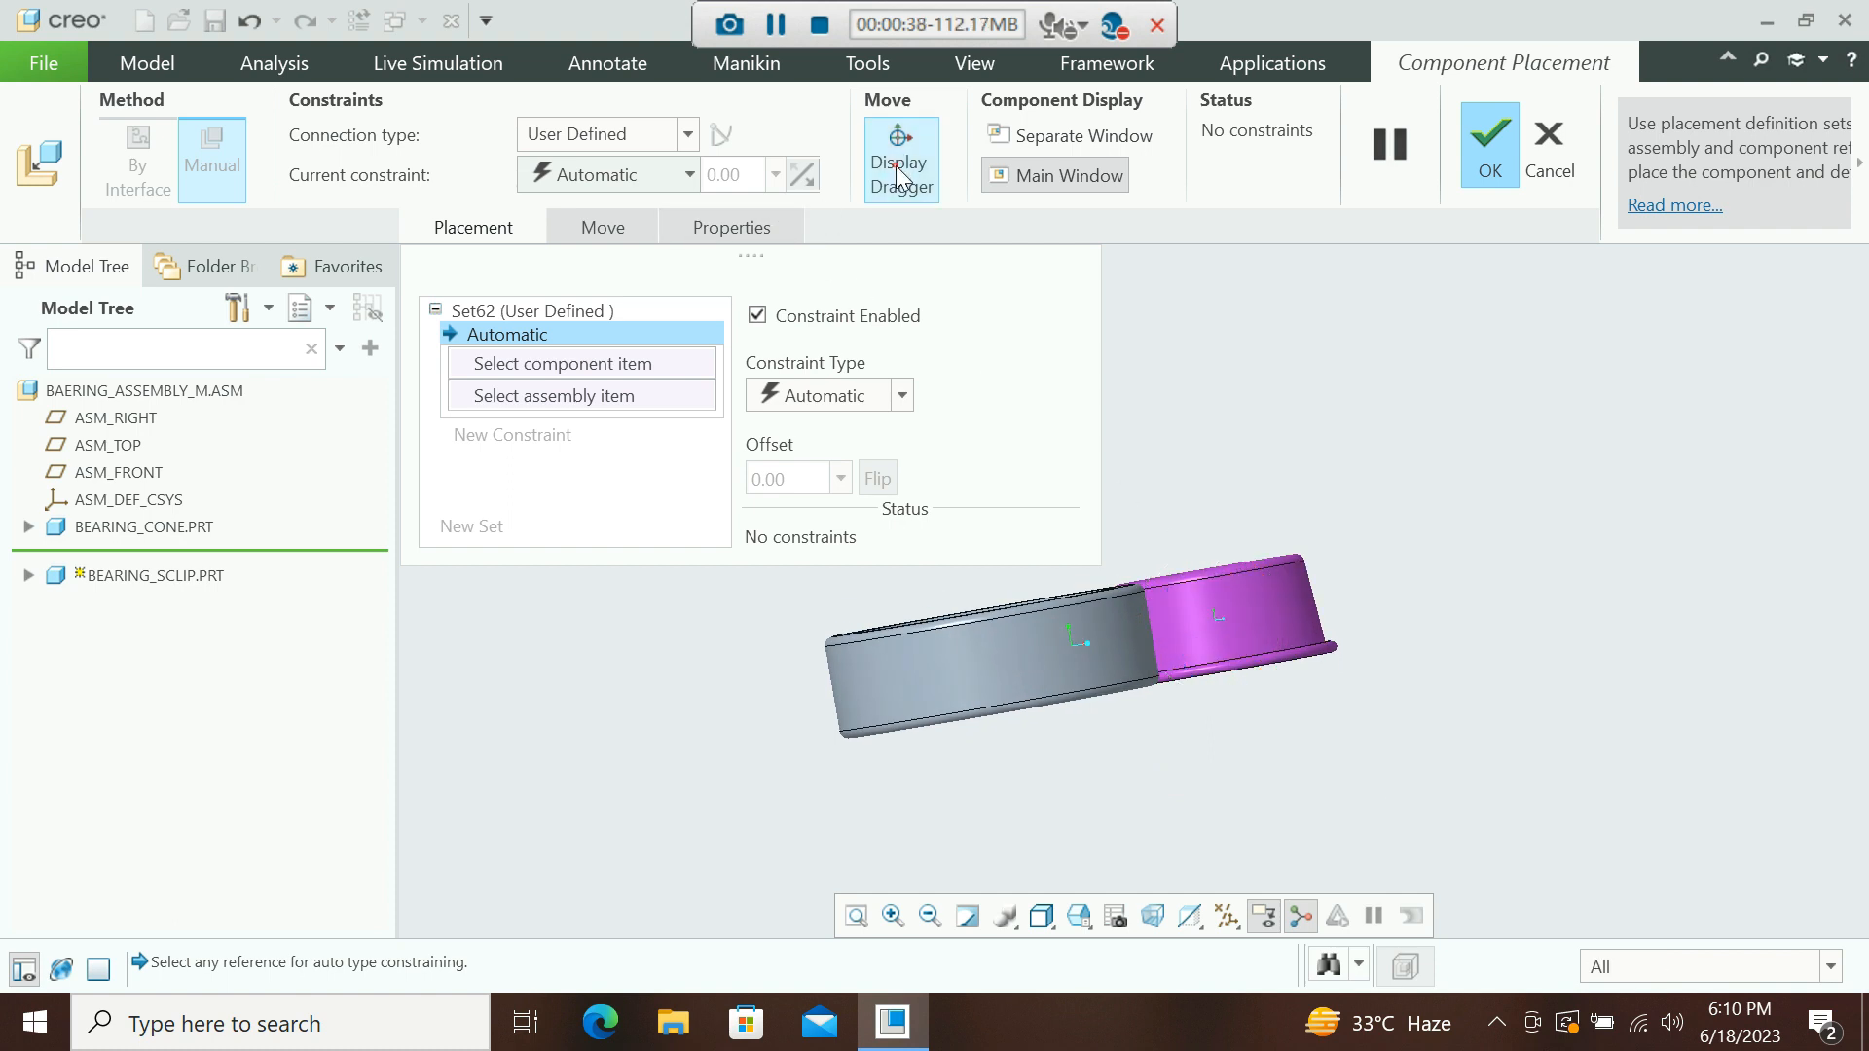
Constrain the clip's cylindrical surface coincident with the bearing cone's cylindrical surface.
{"action": "left_click", "coordinate": [1290, 631]}
{"action": "middle_click_drag", "start_coordinate": [1265, 626], "coordinate": [1126, 710]}
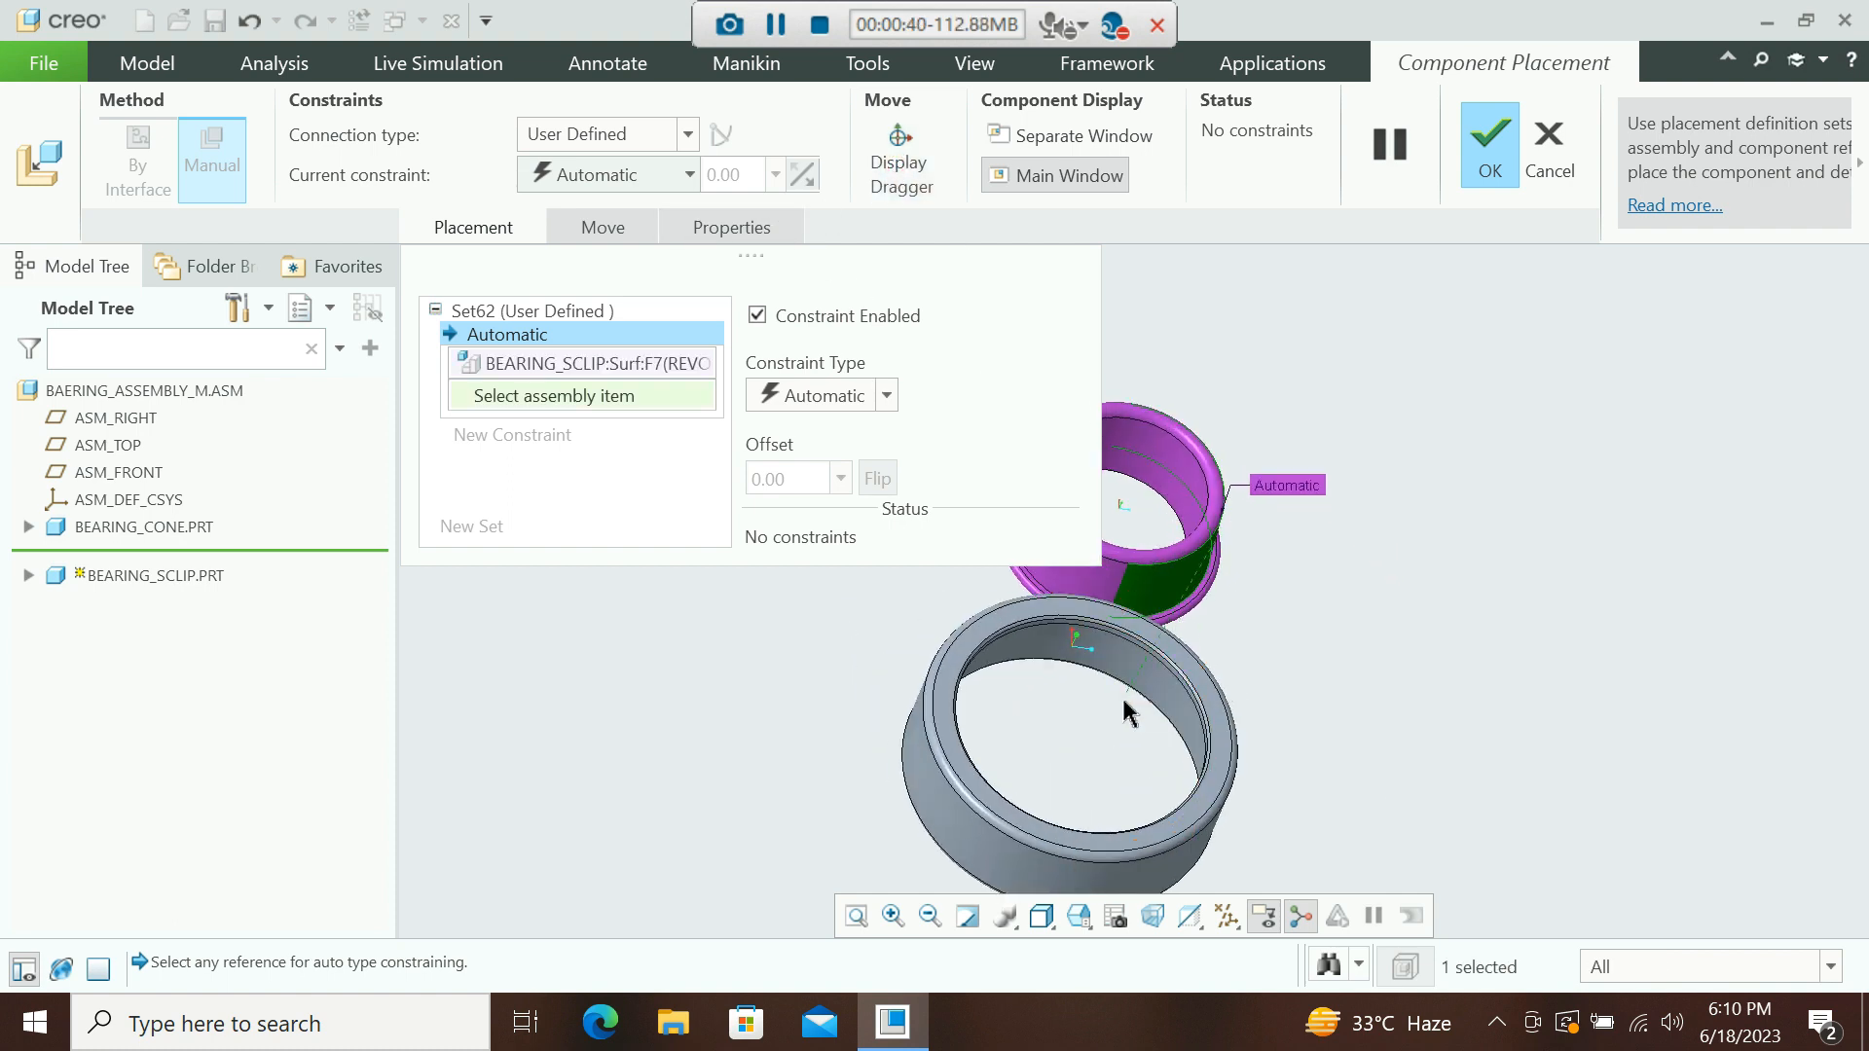
{"action": "left_click", "coordinate": [1148, 693]}
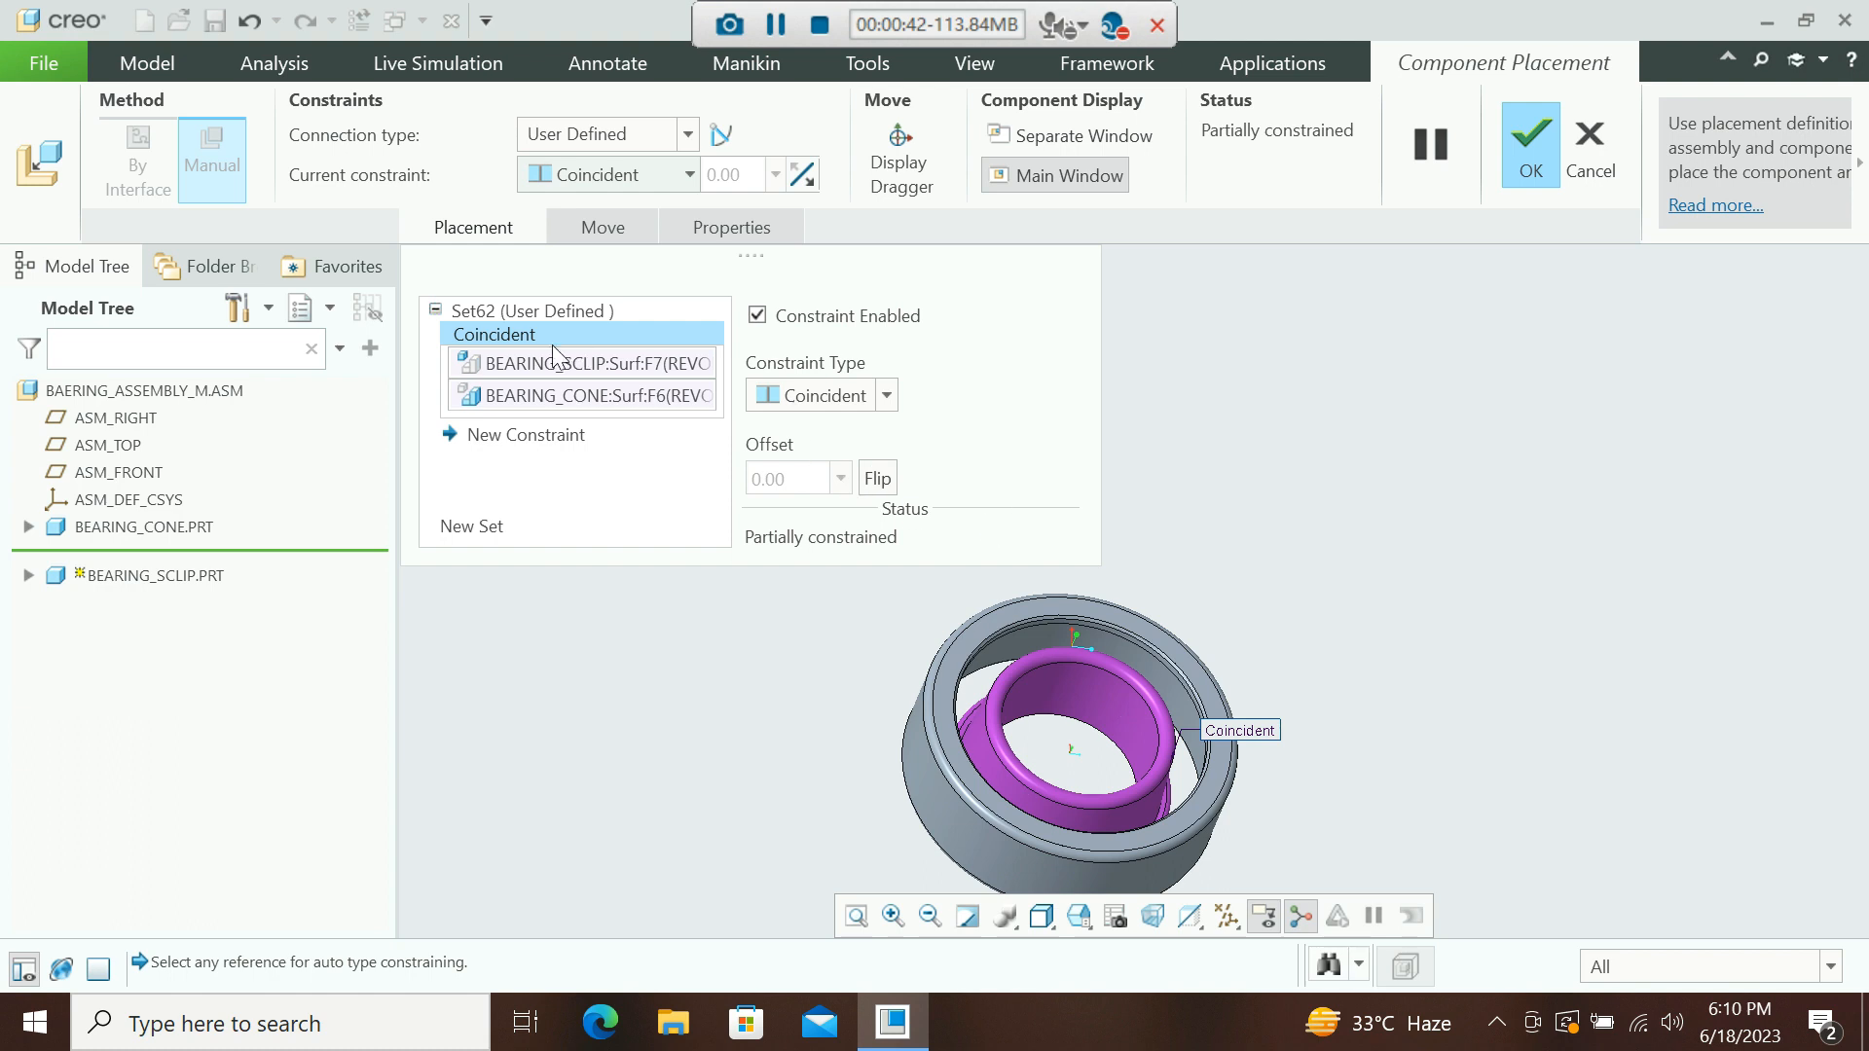
Add a second coincident constraint between the clip's end face and the cone's face.
{"action": "scroll", "coordinate": [1287, 487], "scroll_direction": "up", "scroll_amount": 2}
{"action": "middle_click_drag", "start_coordinate": [1128, 641], "coordinate": [1254, 491]}
{"action": "scroll", "coordinate": [1254, 494], "scroll_direction": "down", "scroll_amount": 2}
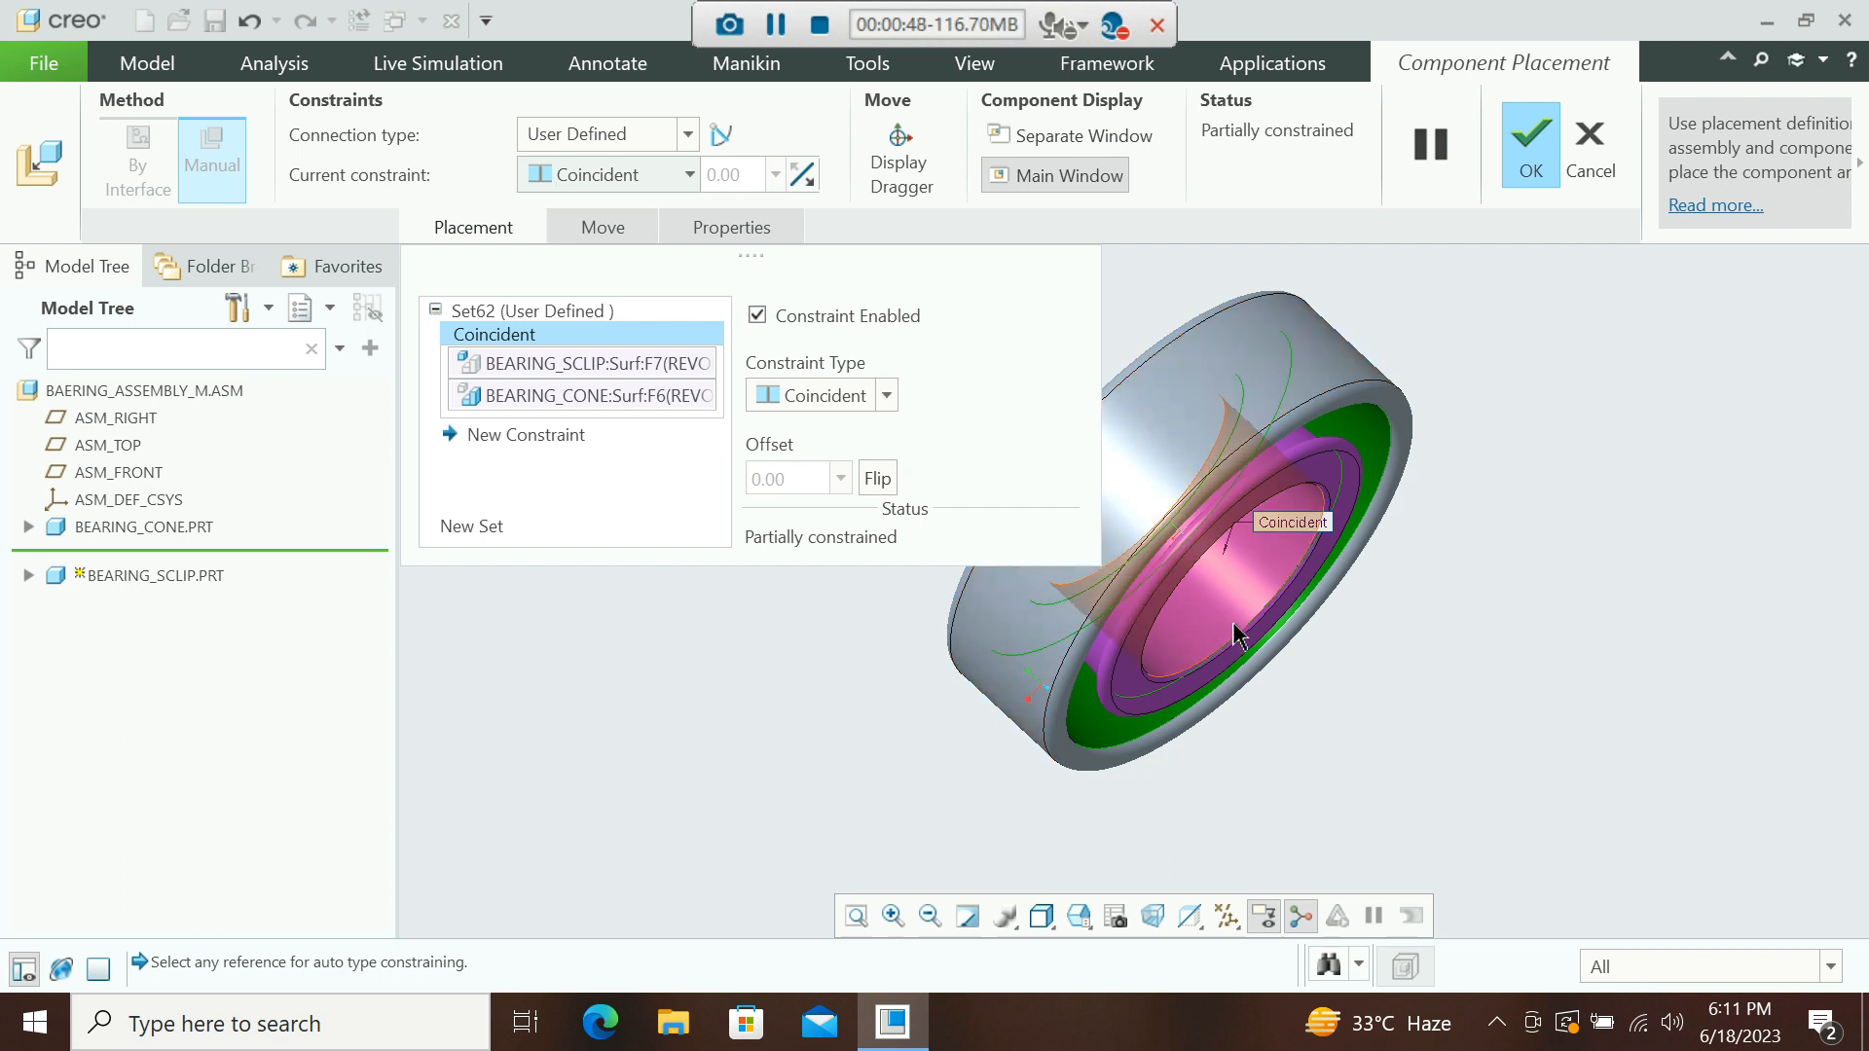
{"action": "scroll", "coordinate": [1238, 626], "scroll_direction": "up", "scroll_amount": 1}
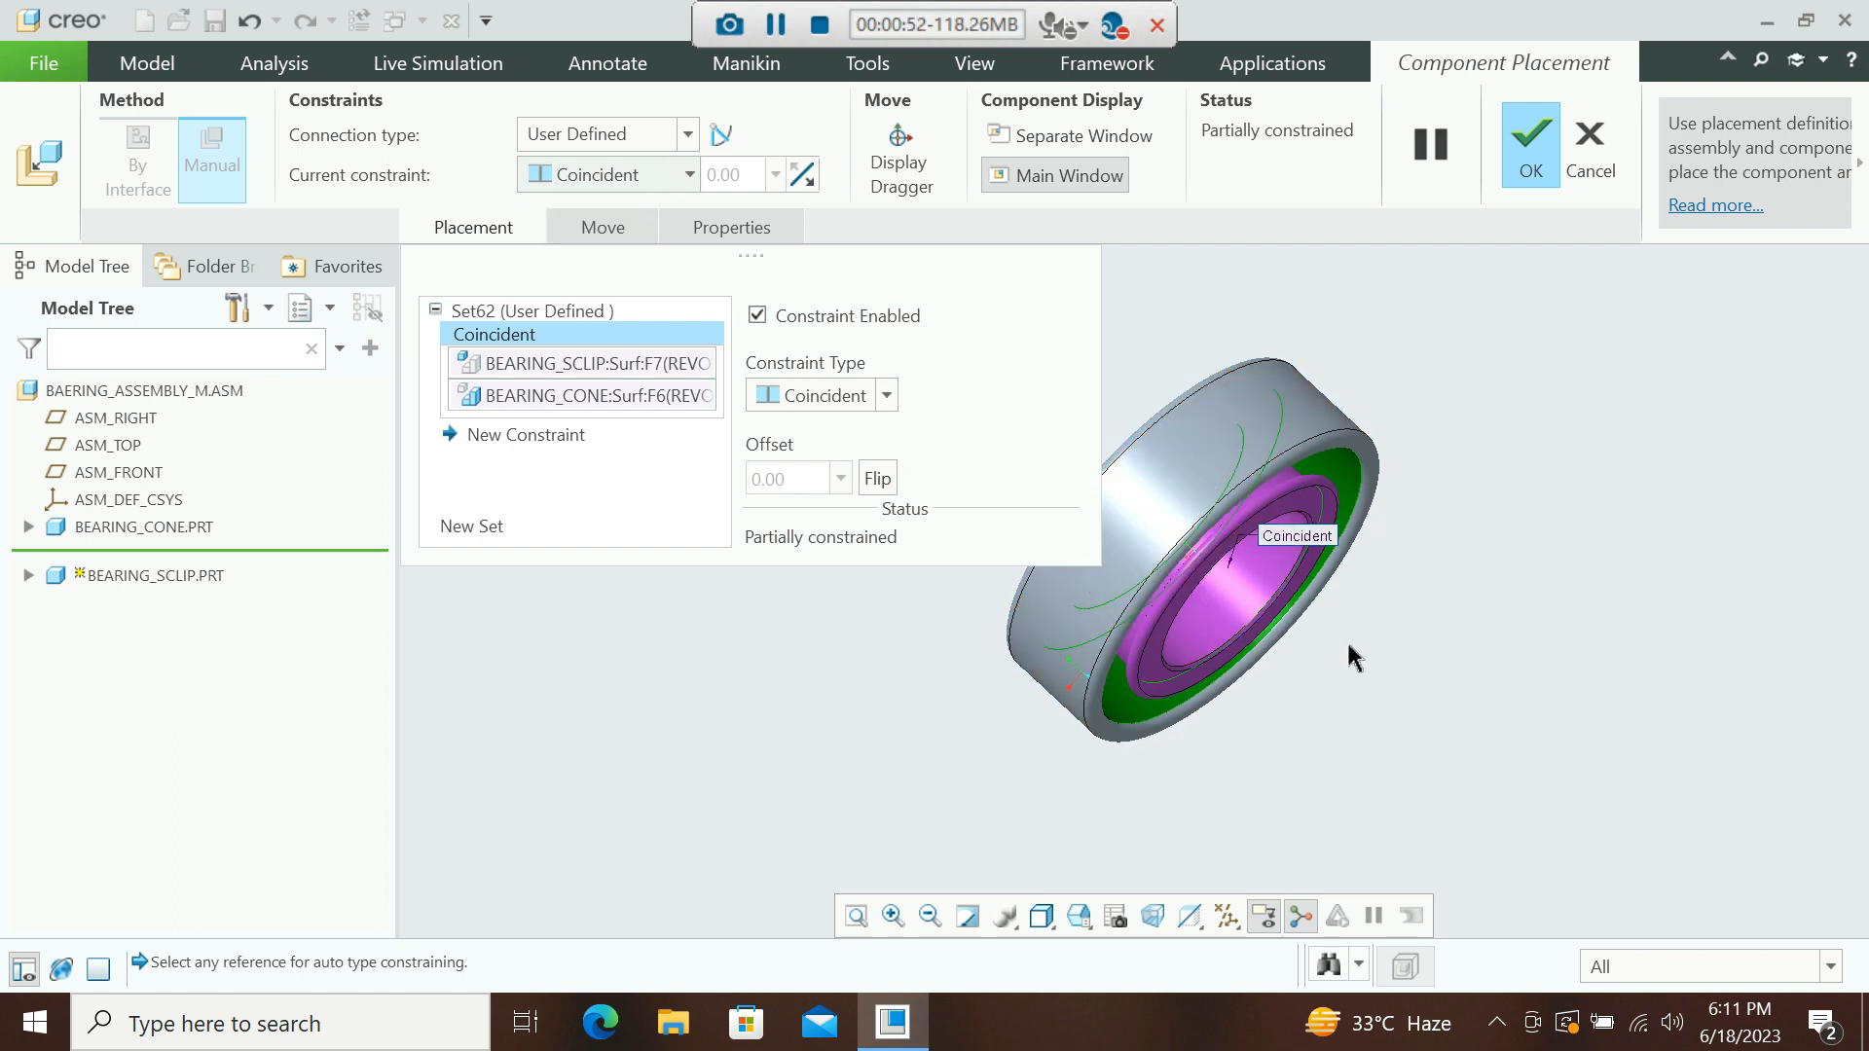
{"action": "scroll", "coordinate": [1326, 521], "scroll_direction": "down", "scroll_amount": 2}
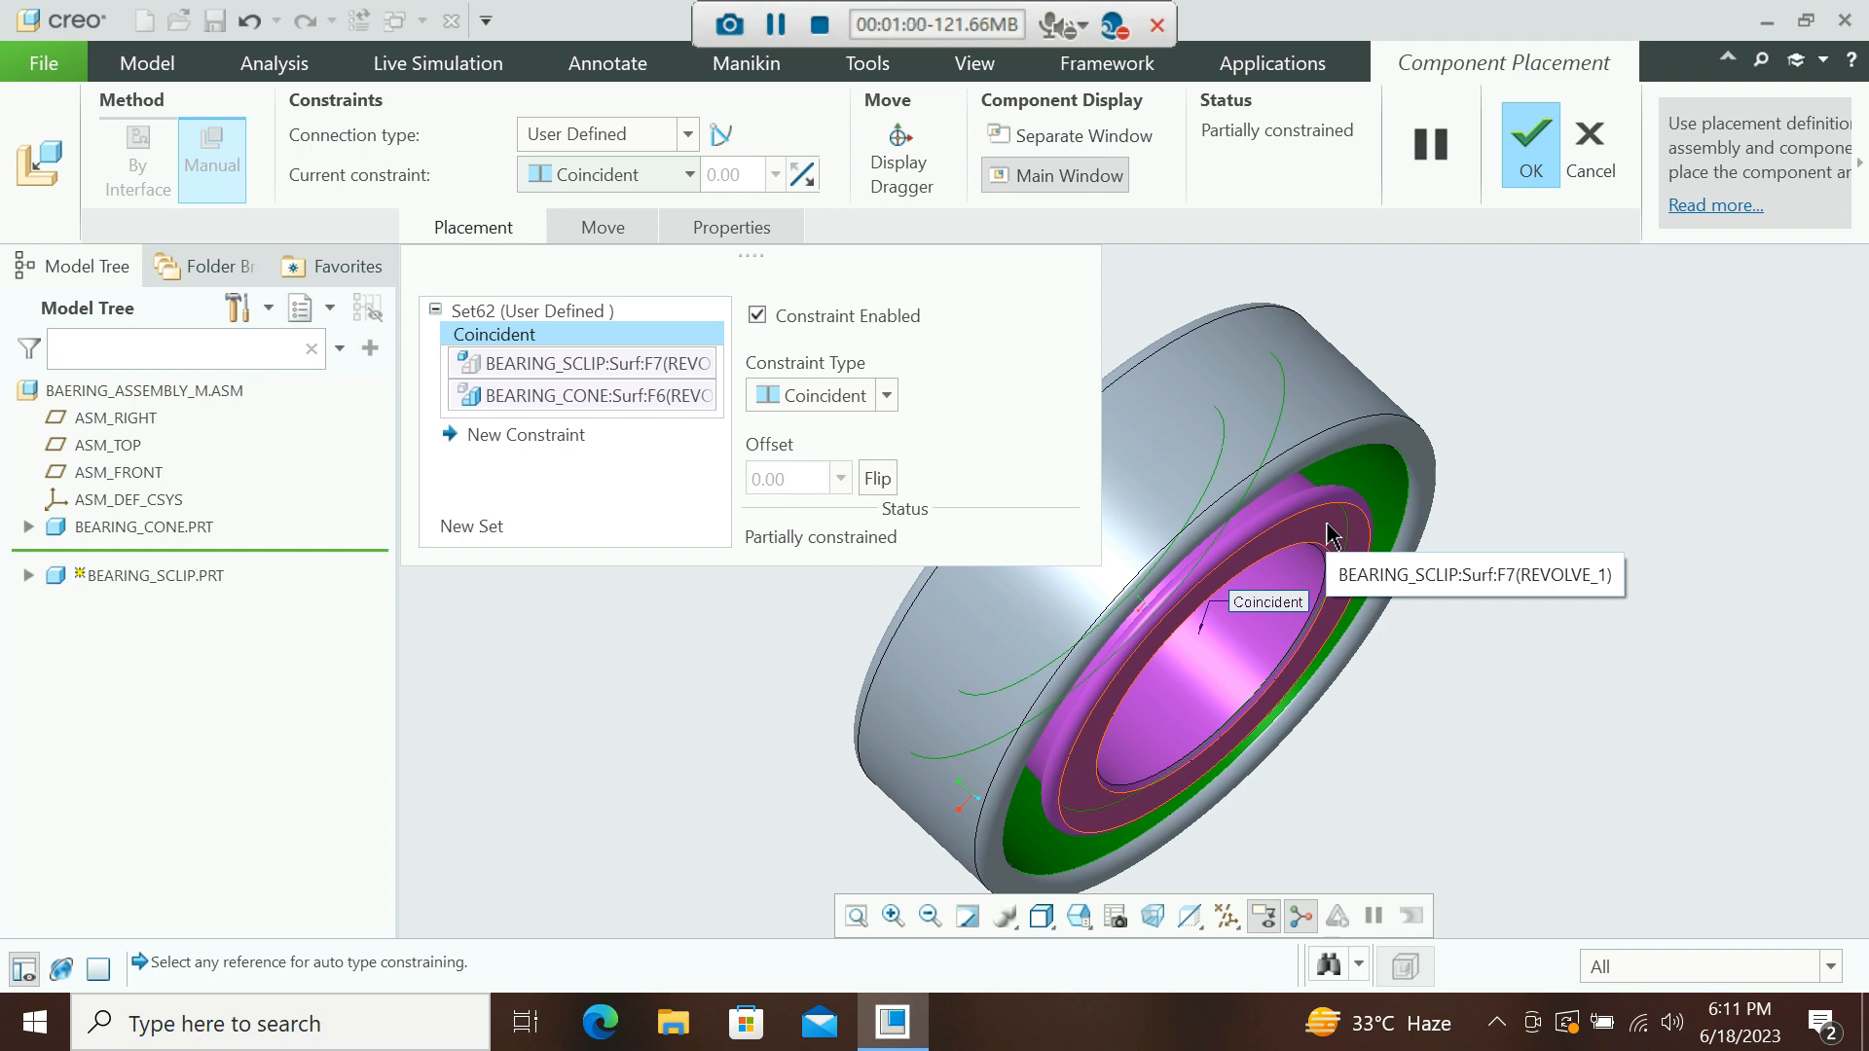
{"action": "left_click", "coordinate": [1331, 534]}
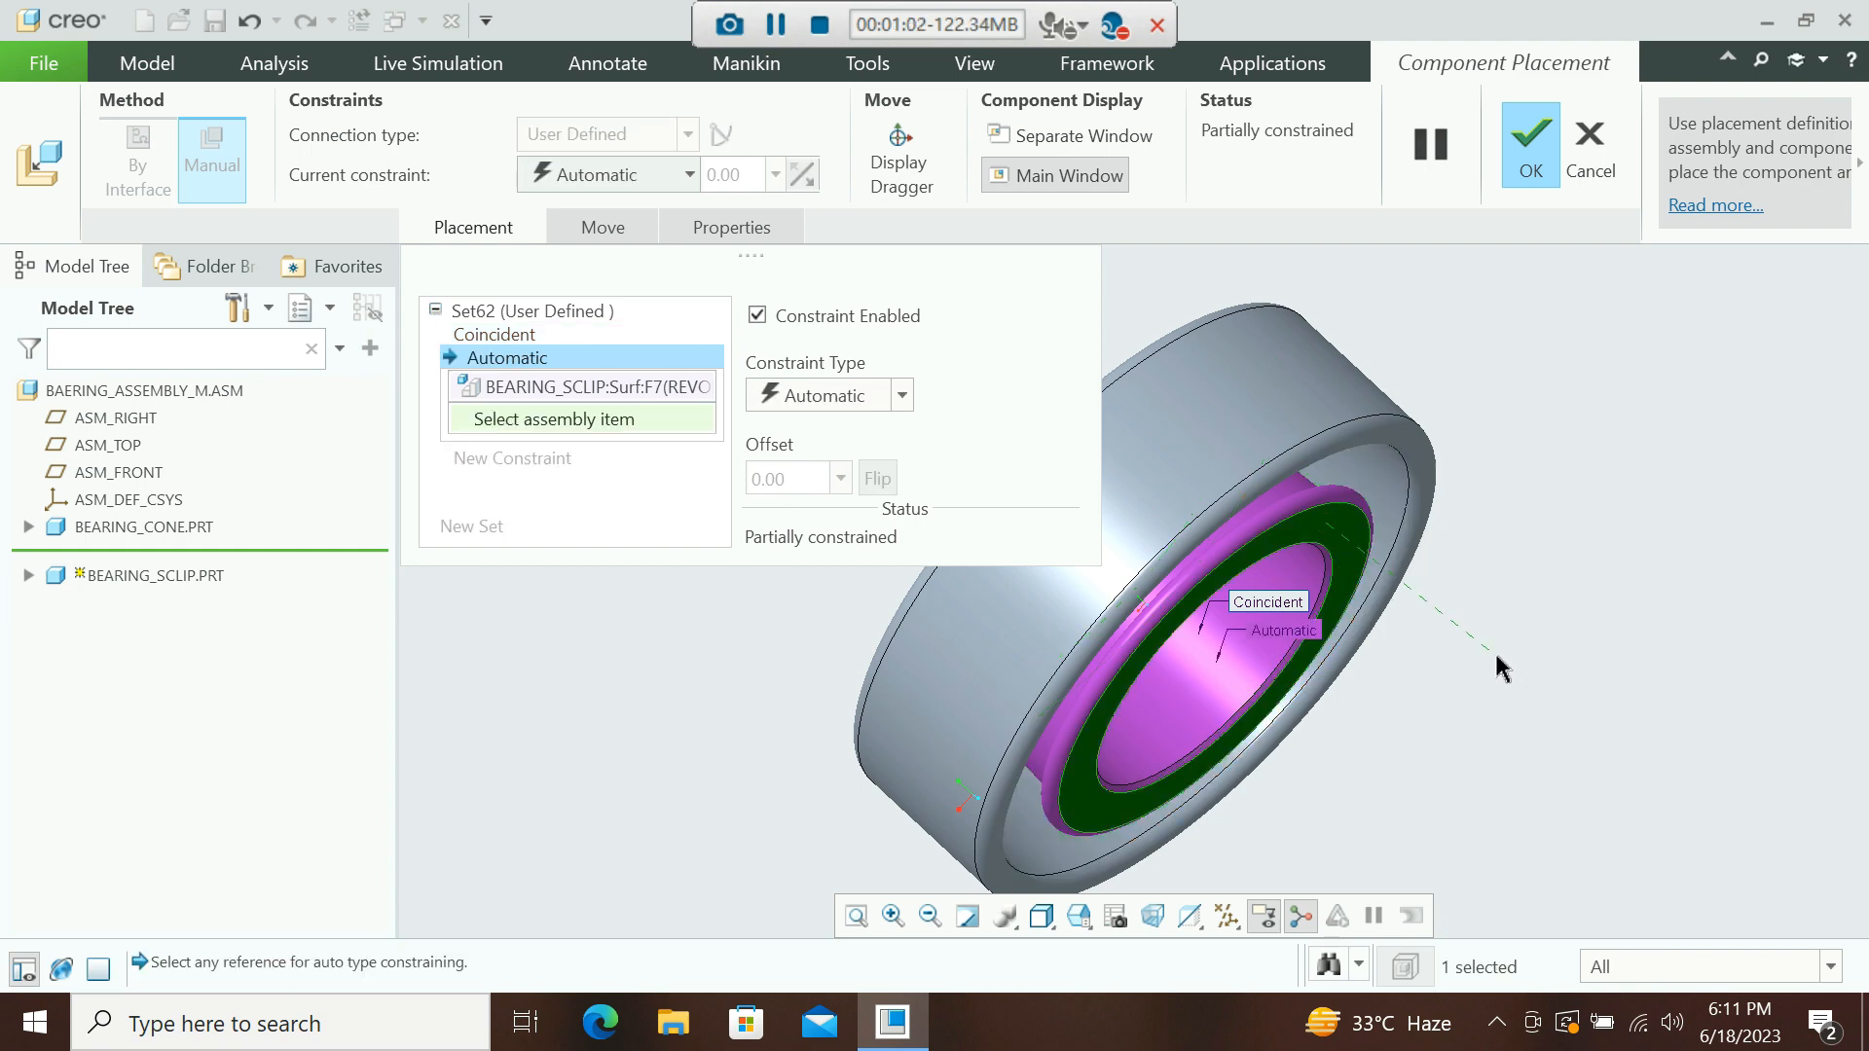
{"action": "middle_click_drag", "start_coordinate": [1496, 658], "coordinate": [1363, 435]}
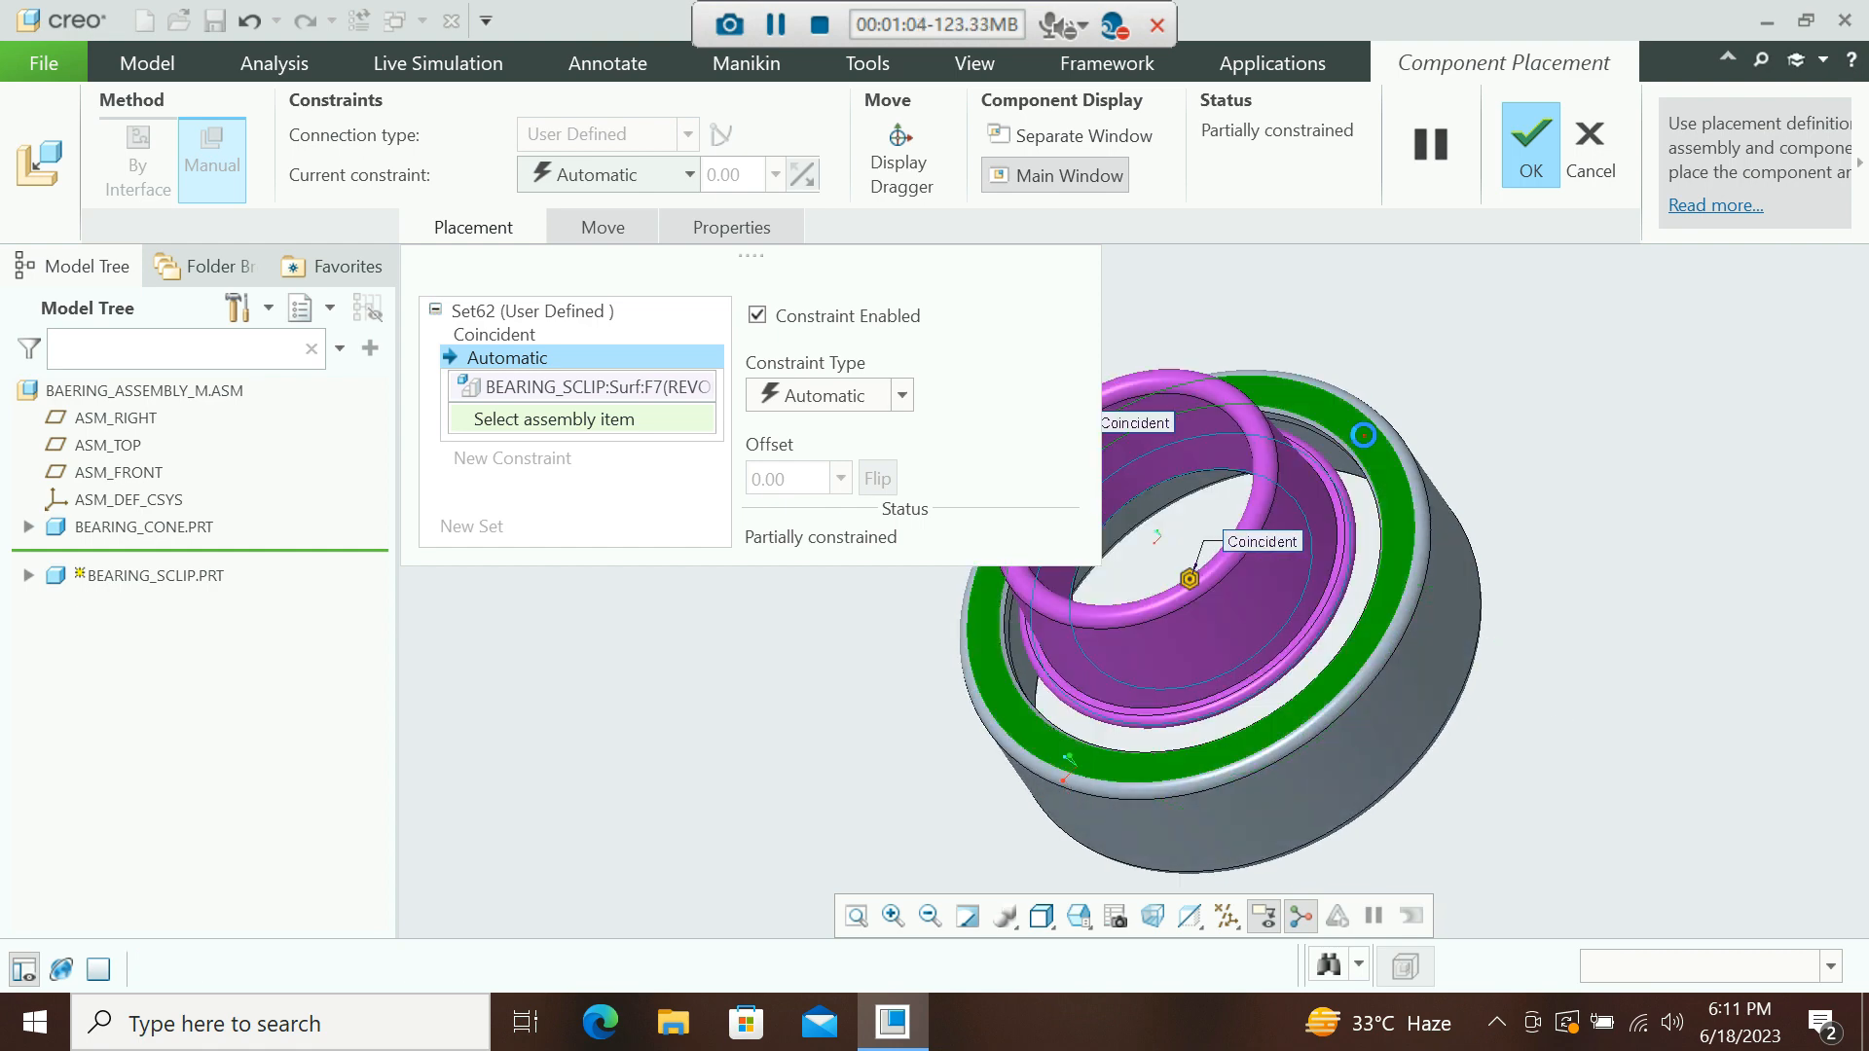
{"action": "scroll", "coordinate": [1483, 575], "scroll_direction": "up", "scroll_amount": 3}
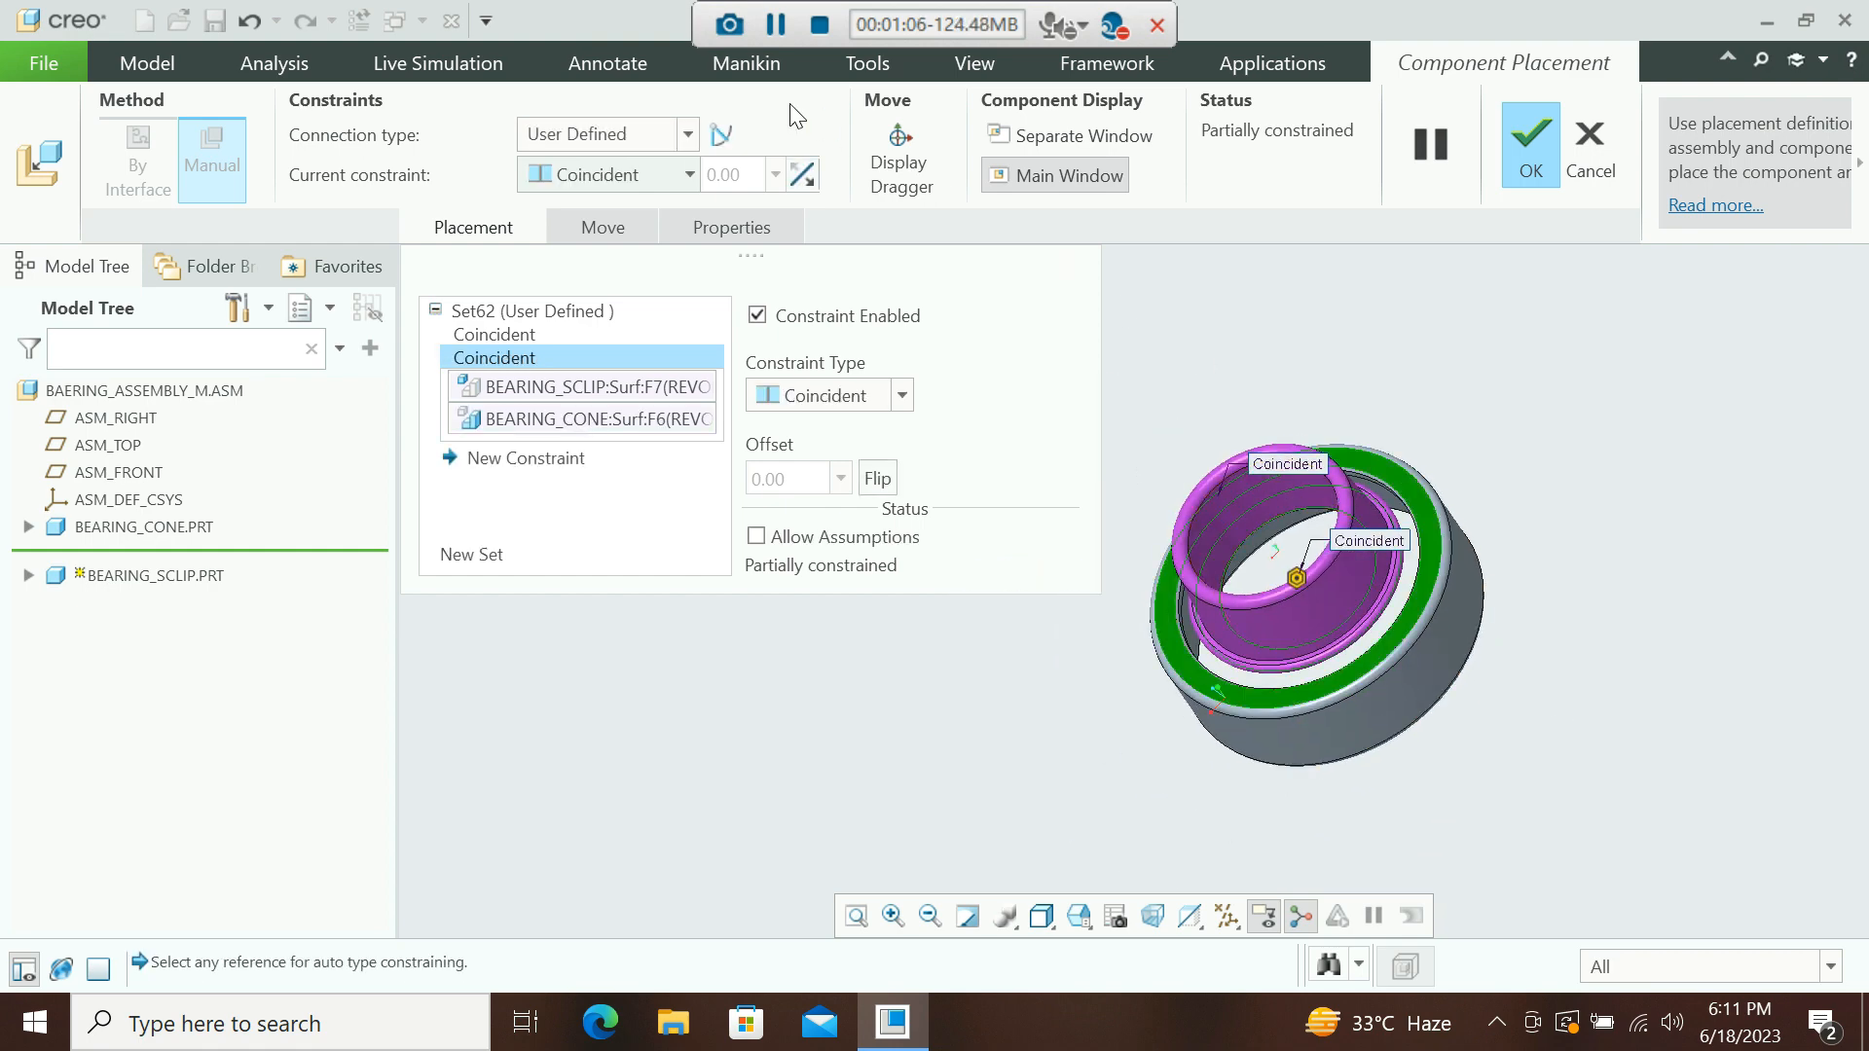
Change the second constraint to Distance with an offset of 20.
{"action": "left_click", "coordinate": [686, 174]}
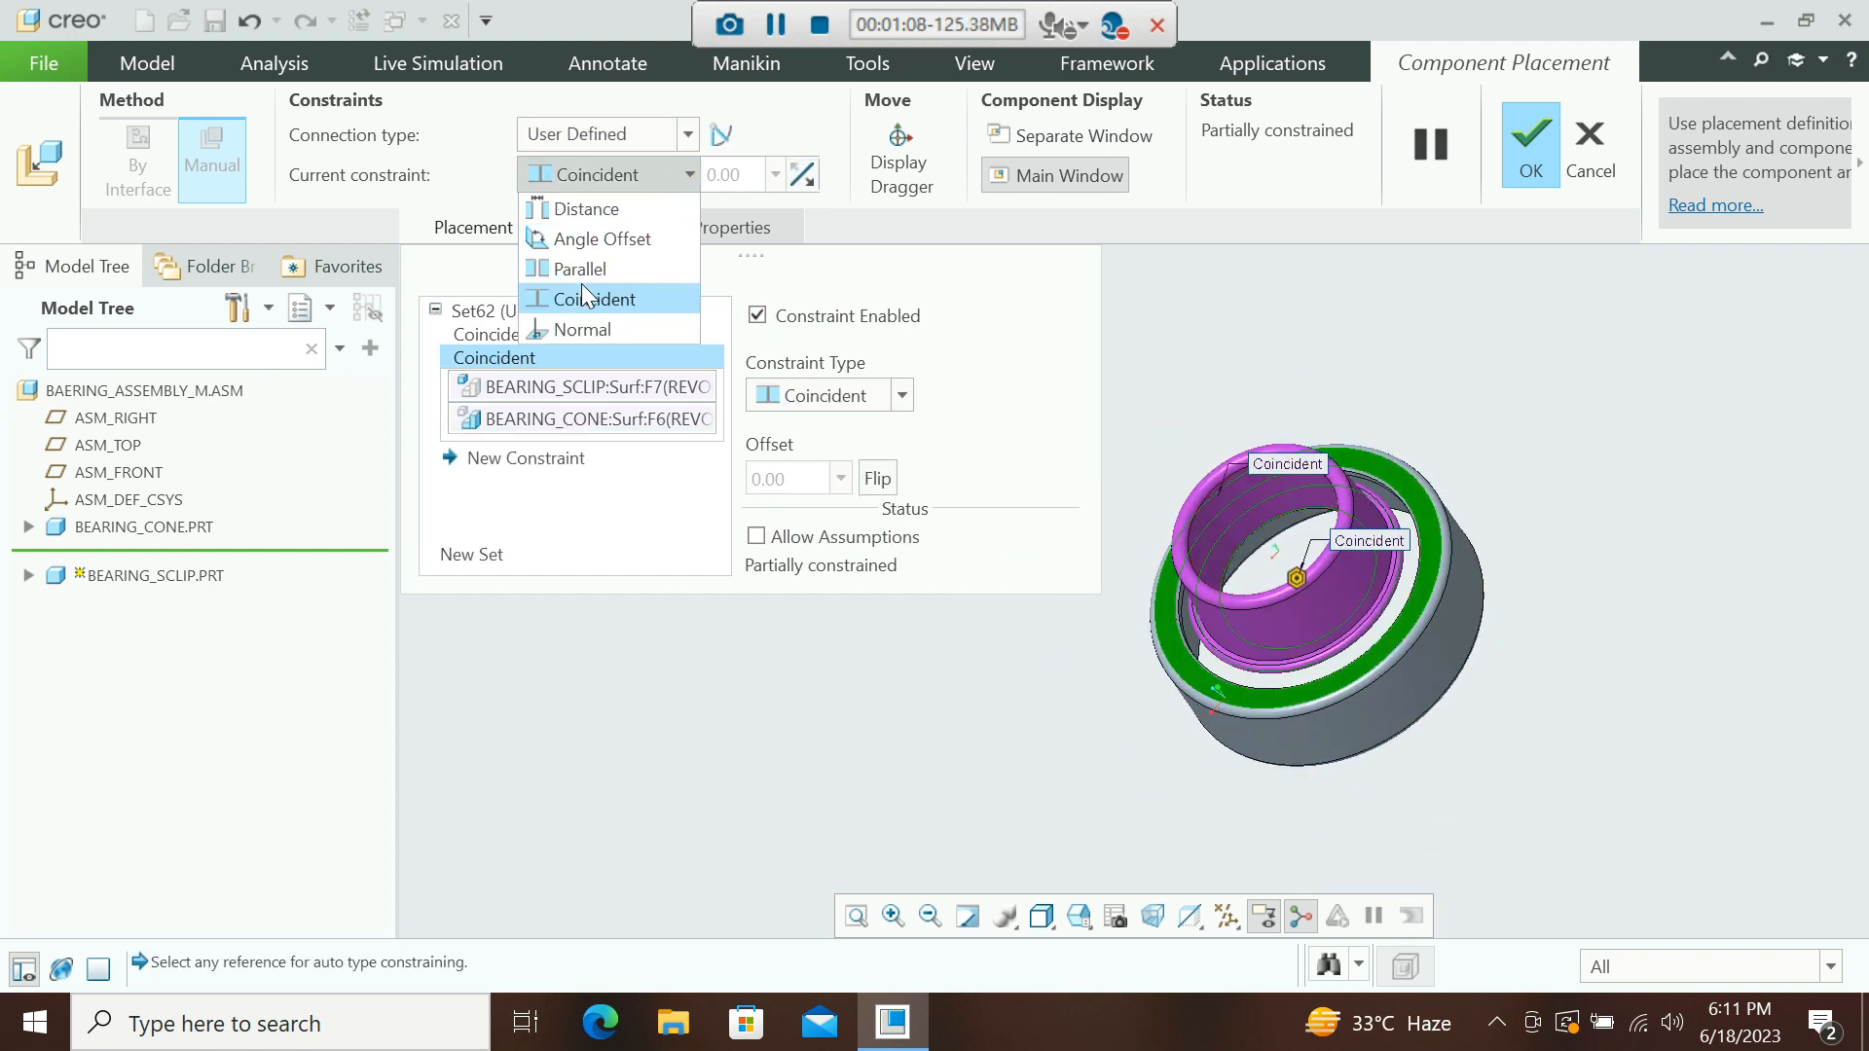
{"action": "left_click", "coordinate": [584, 210]}
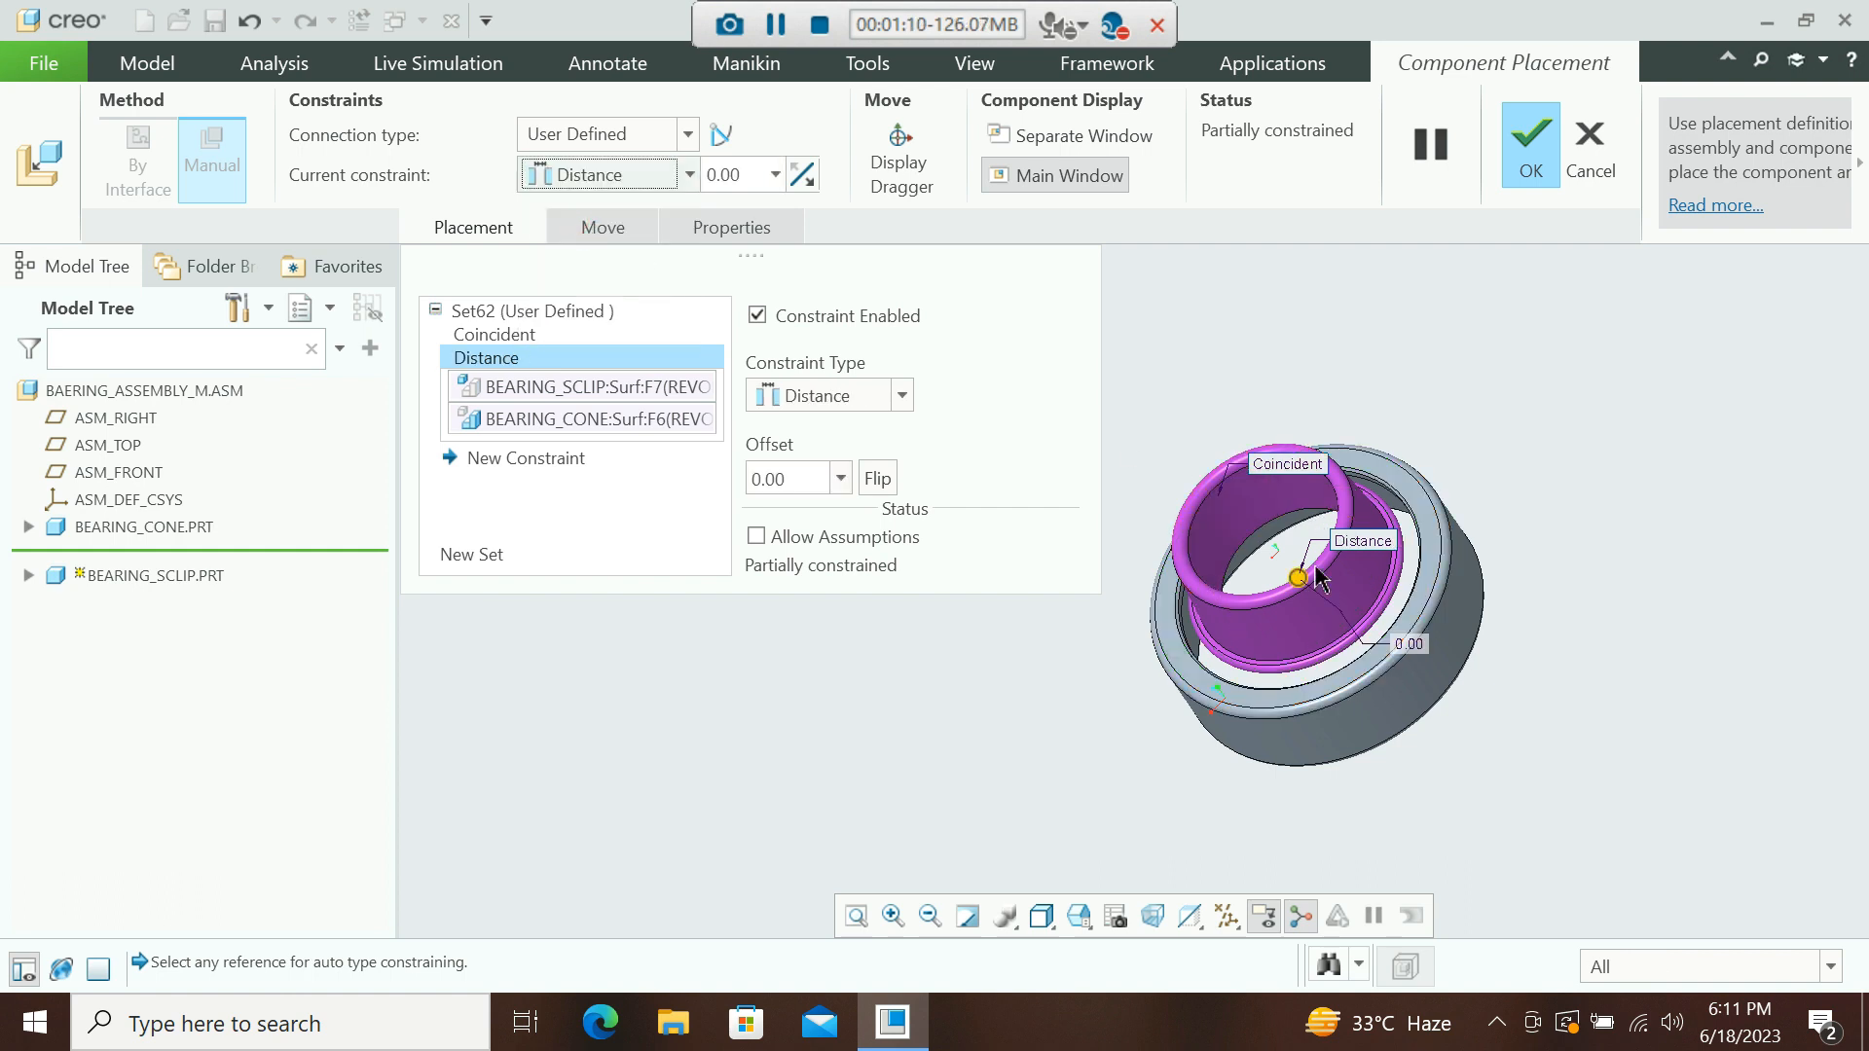
{"action": "left_click_drag", "start_coordinate": [1300, 581], "coordinate": [1390, 712]}
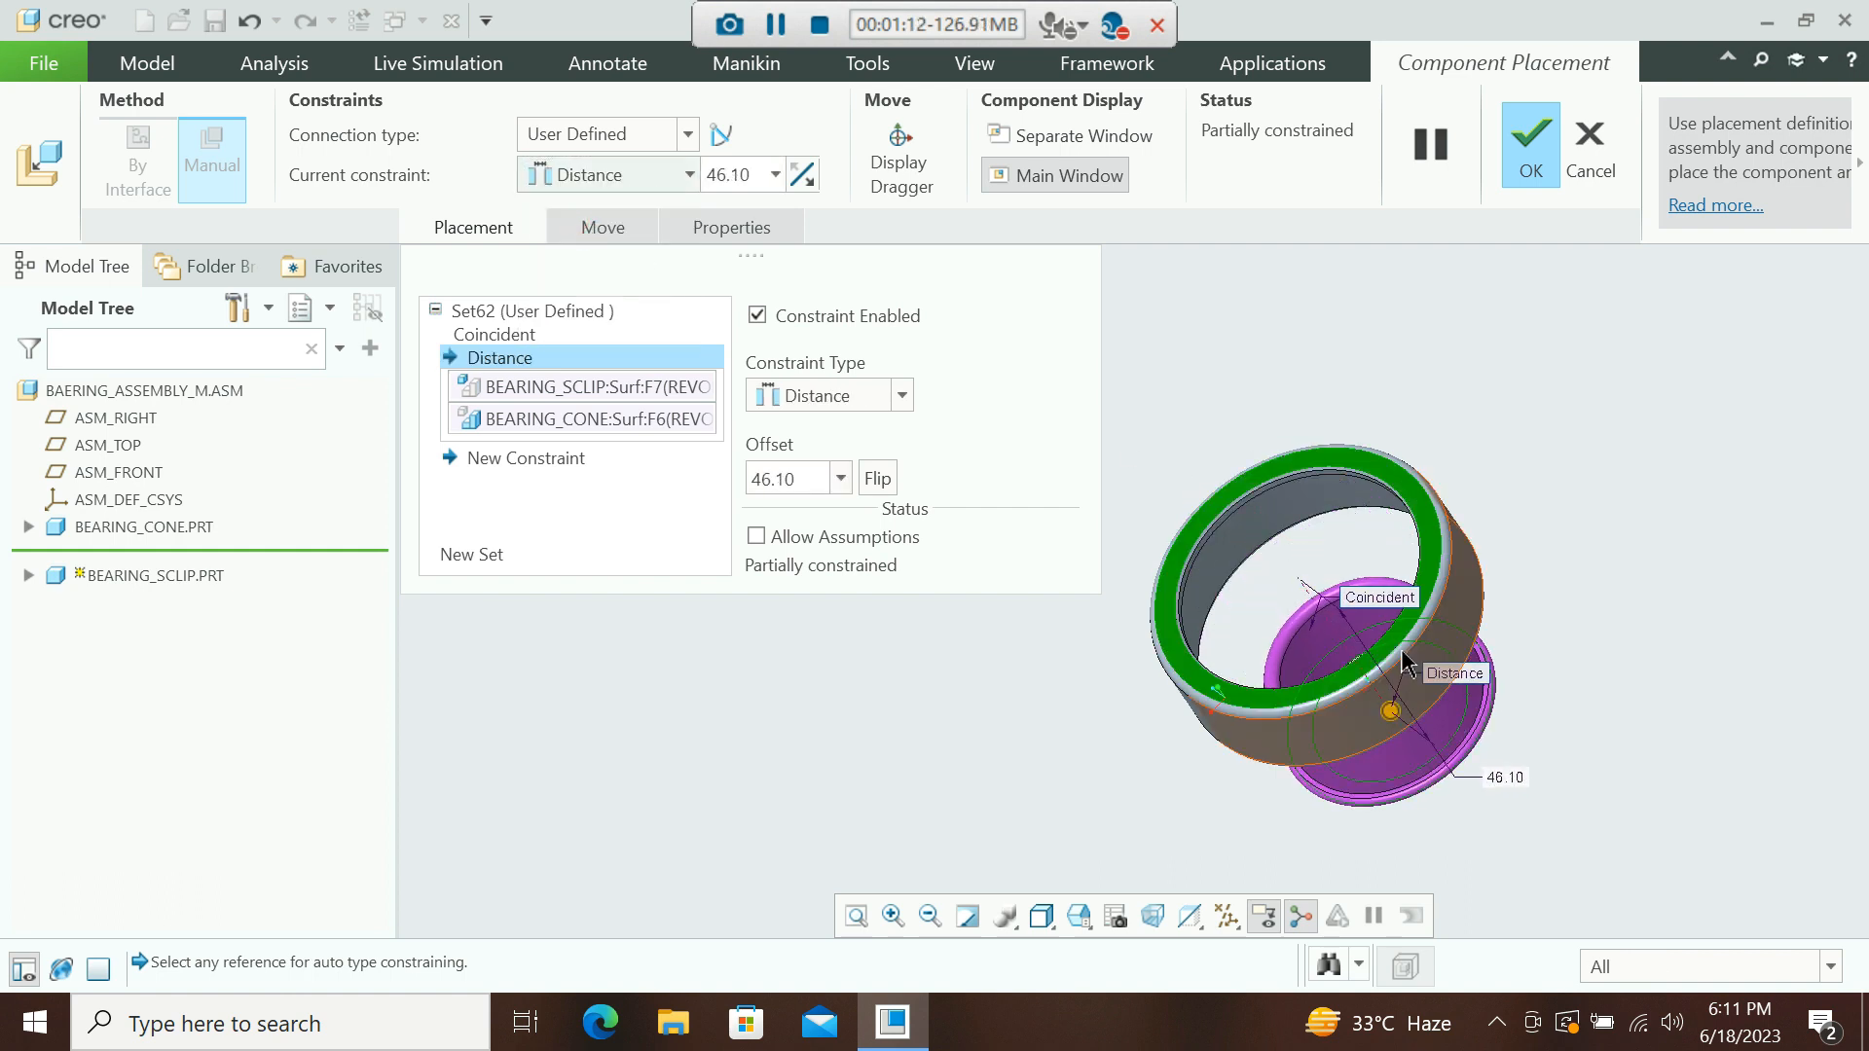
{"action": "left_click", "coordinate": [697, 174]}
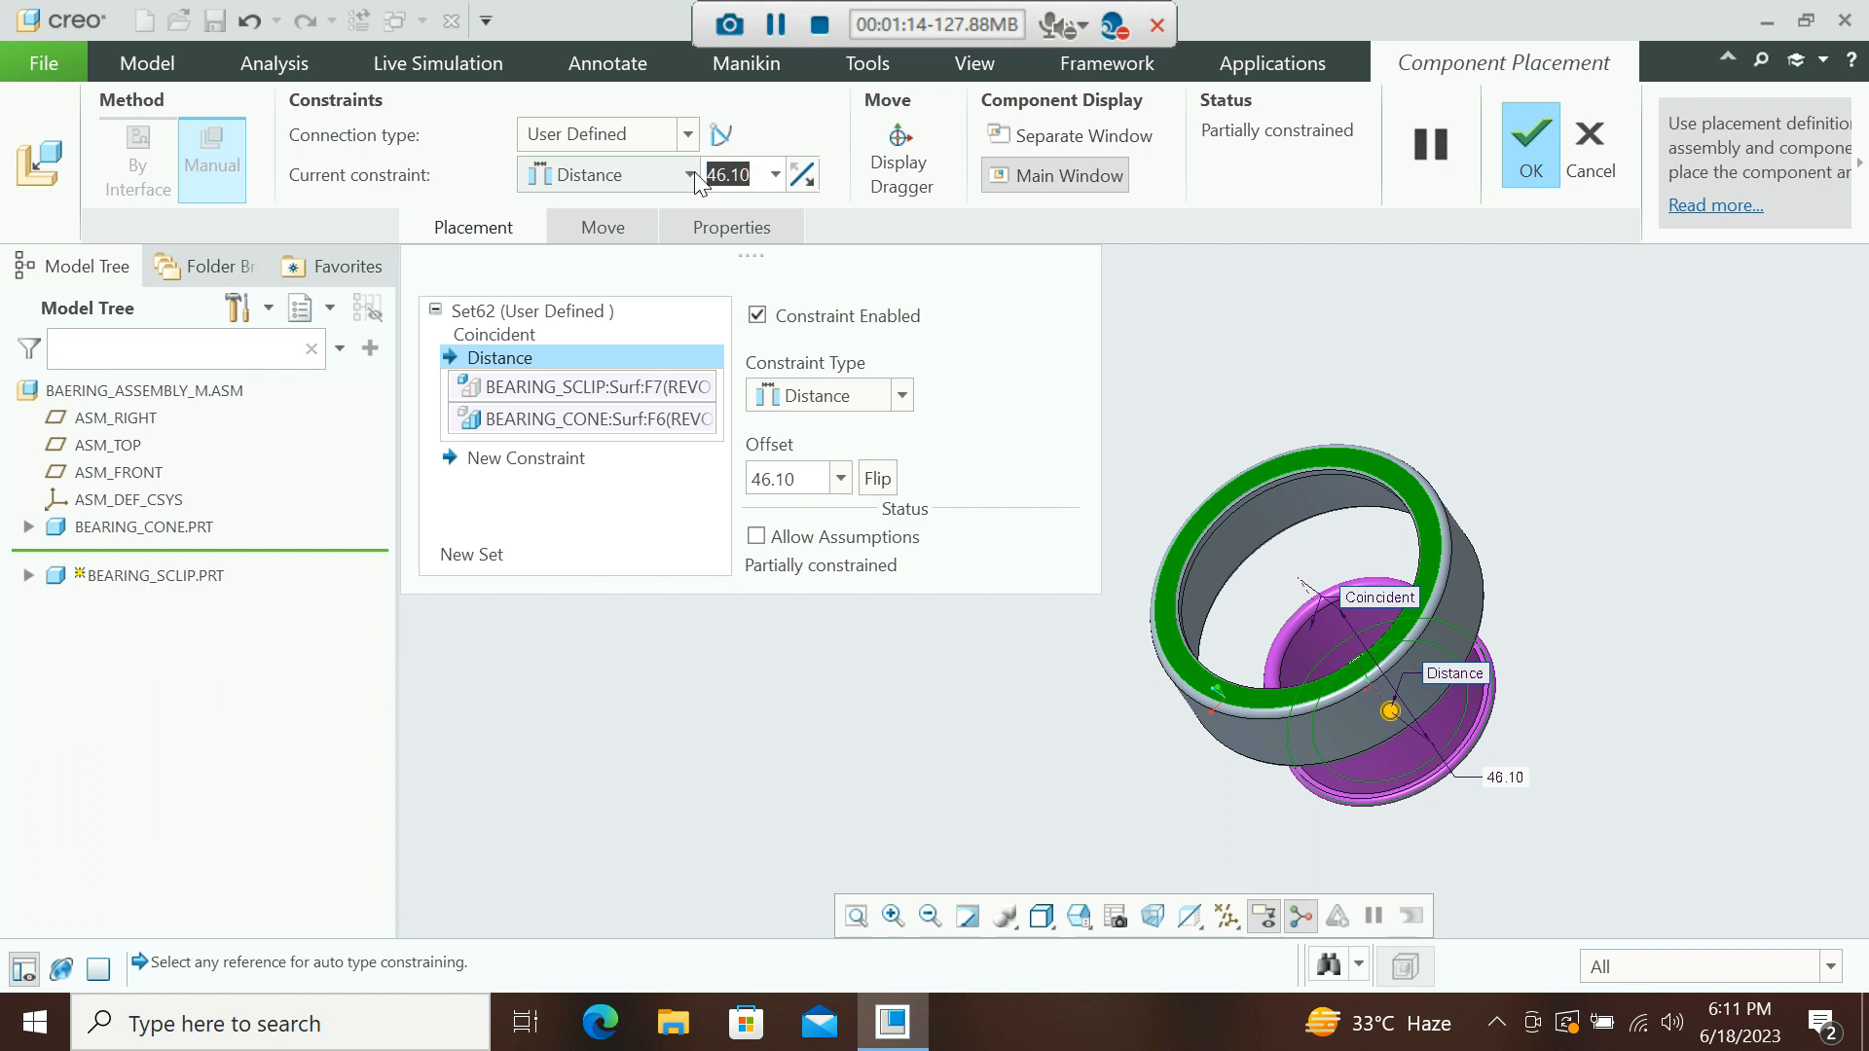
{"action": "type", "text": "20"}
{"action": "key", "text": "Return"}
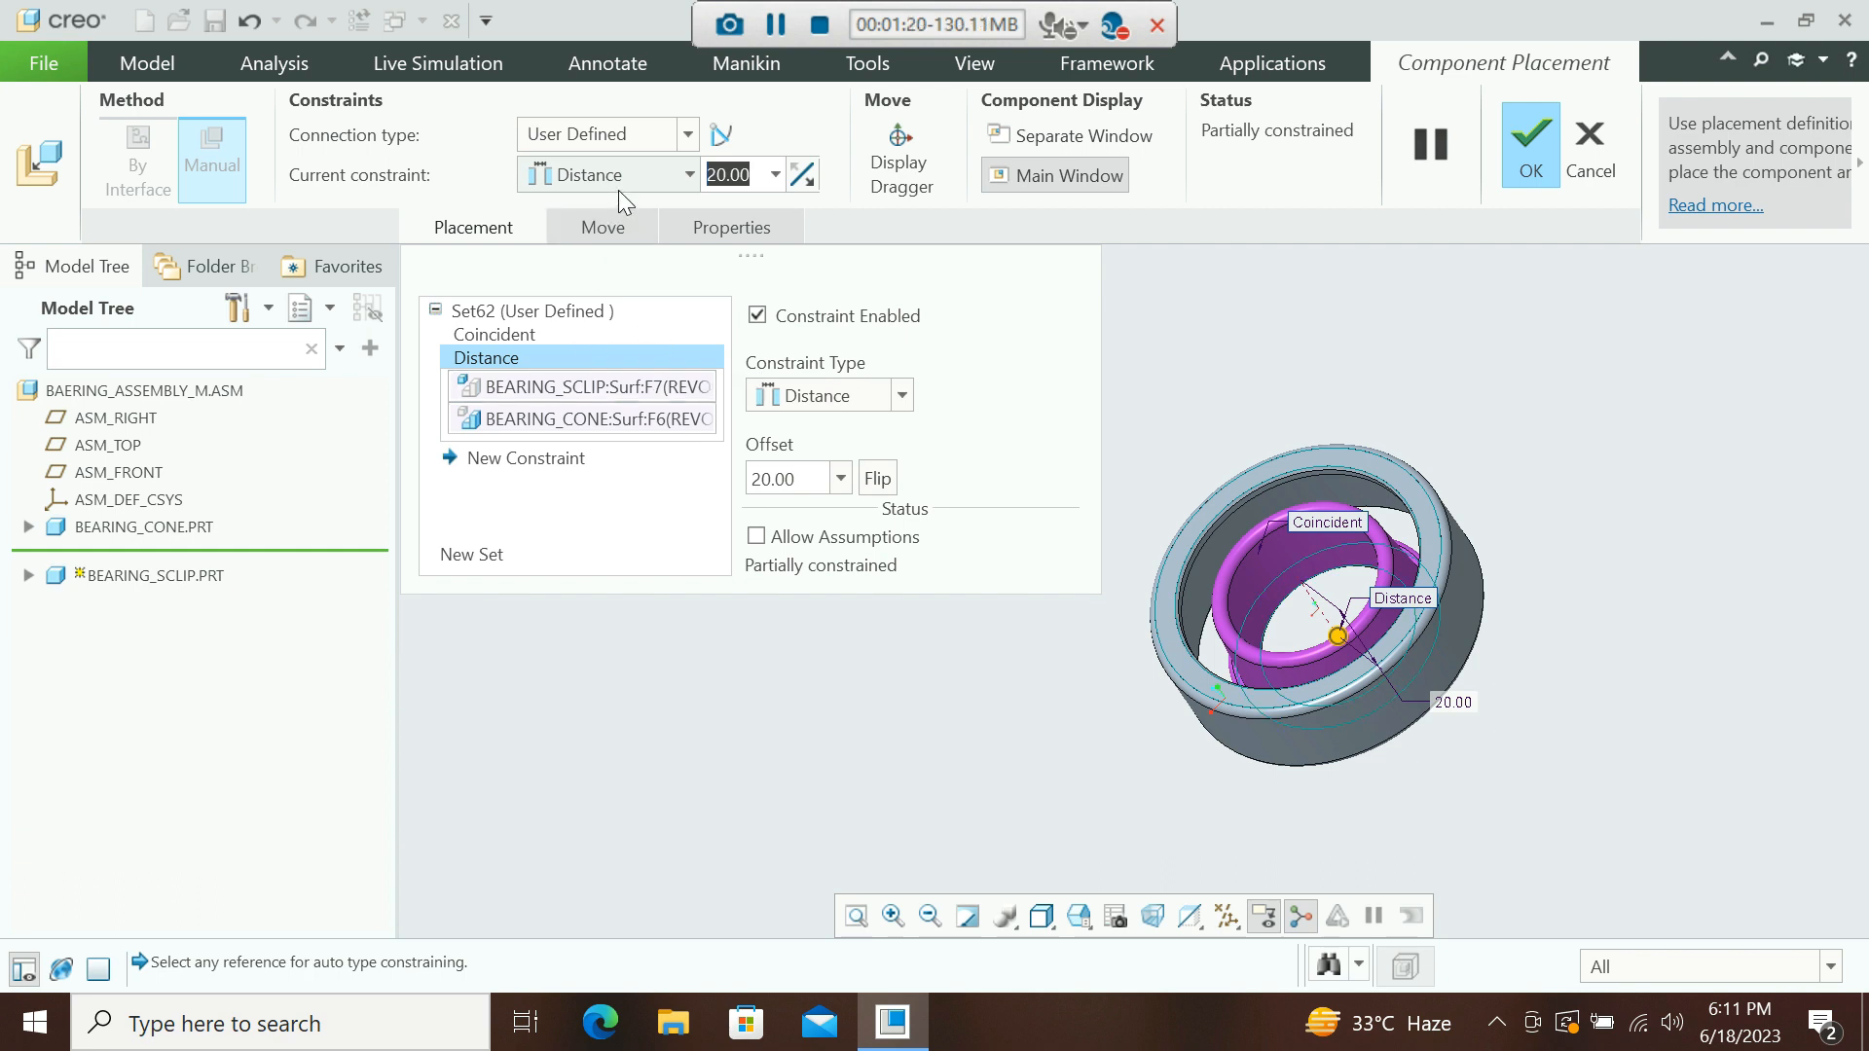
Convert the clip's constraint set to a Pin connection and finish placing it.
{"action": "left_click", "coordinate": [687, 136]}
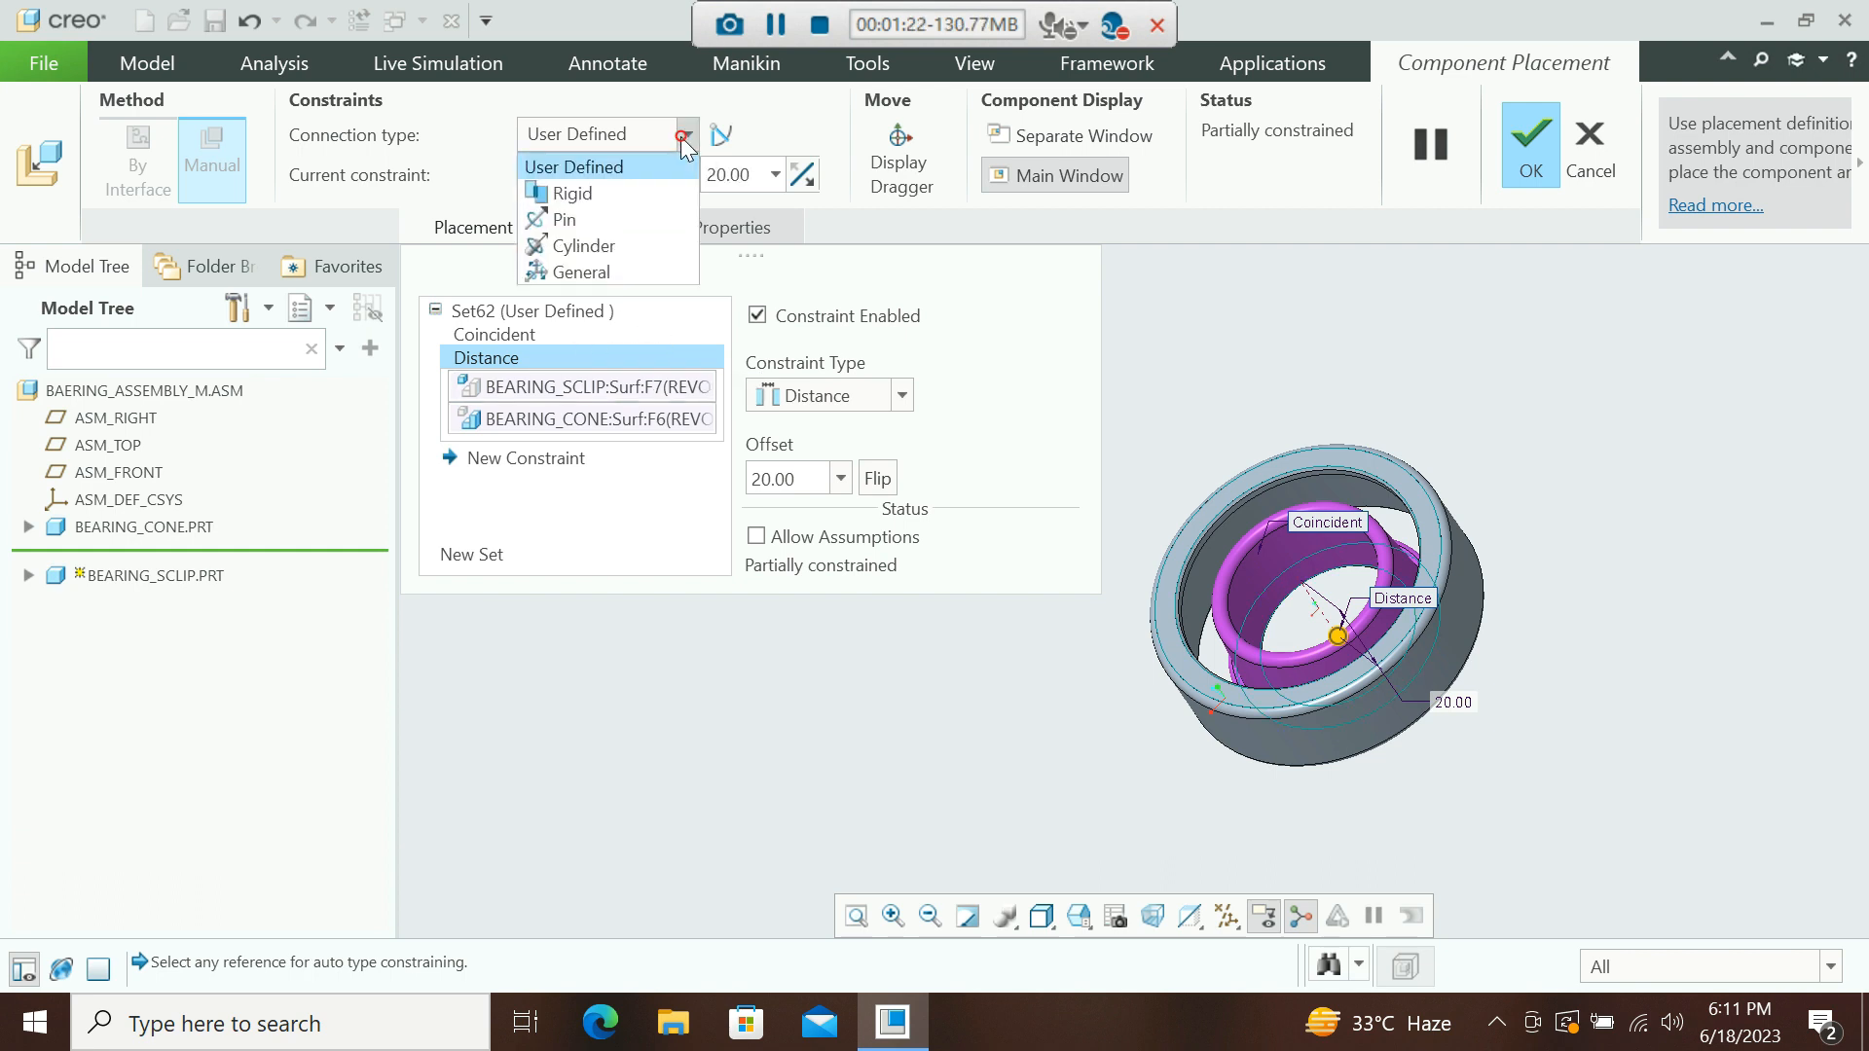
{"action": "left_click", "coordinate": [569, 226]}
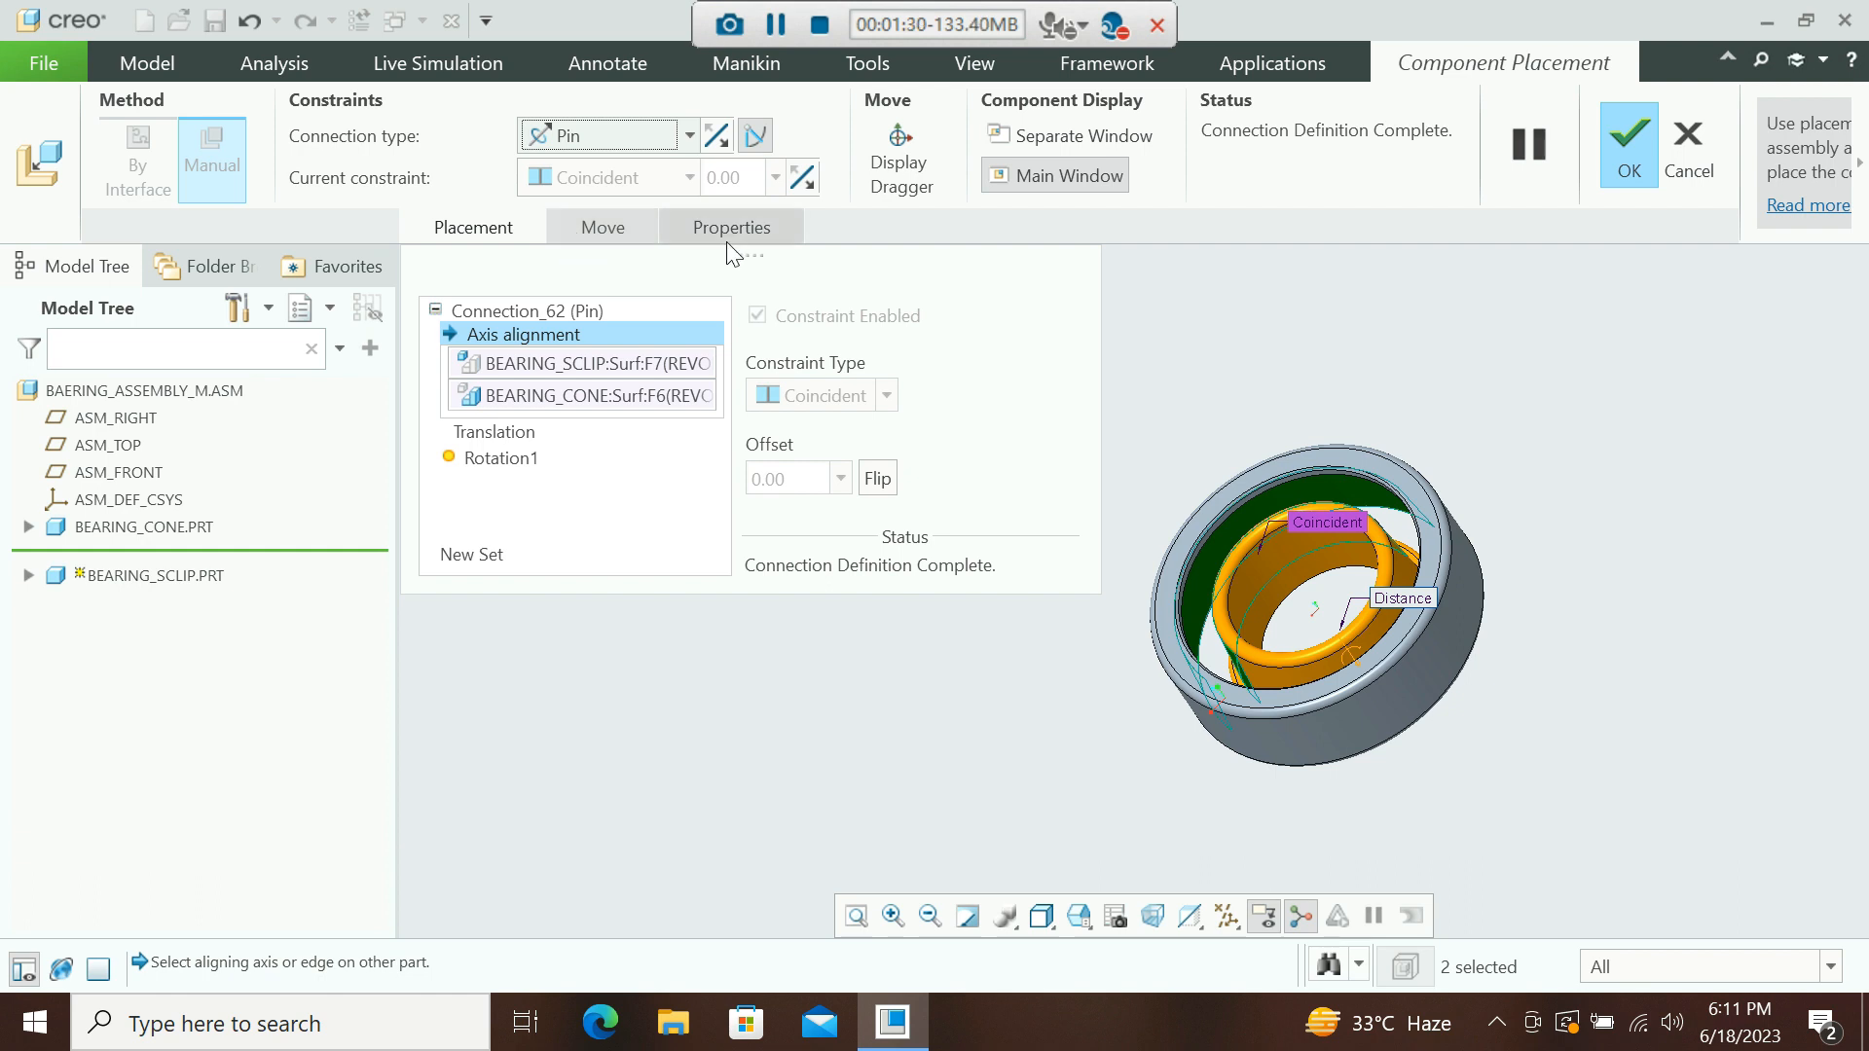
{"action": "middle_click", "coordinate": [1341, 382]}
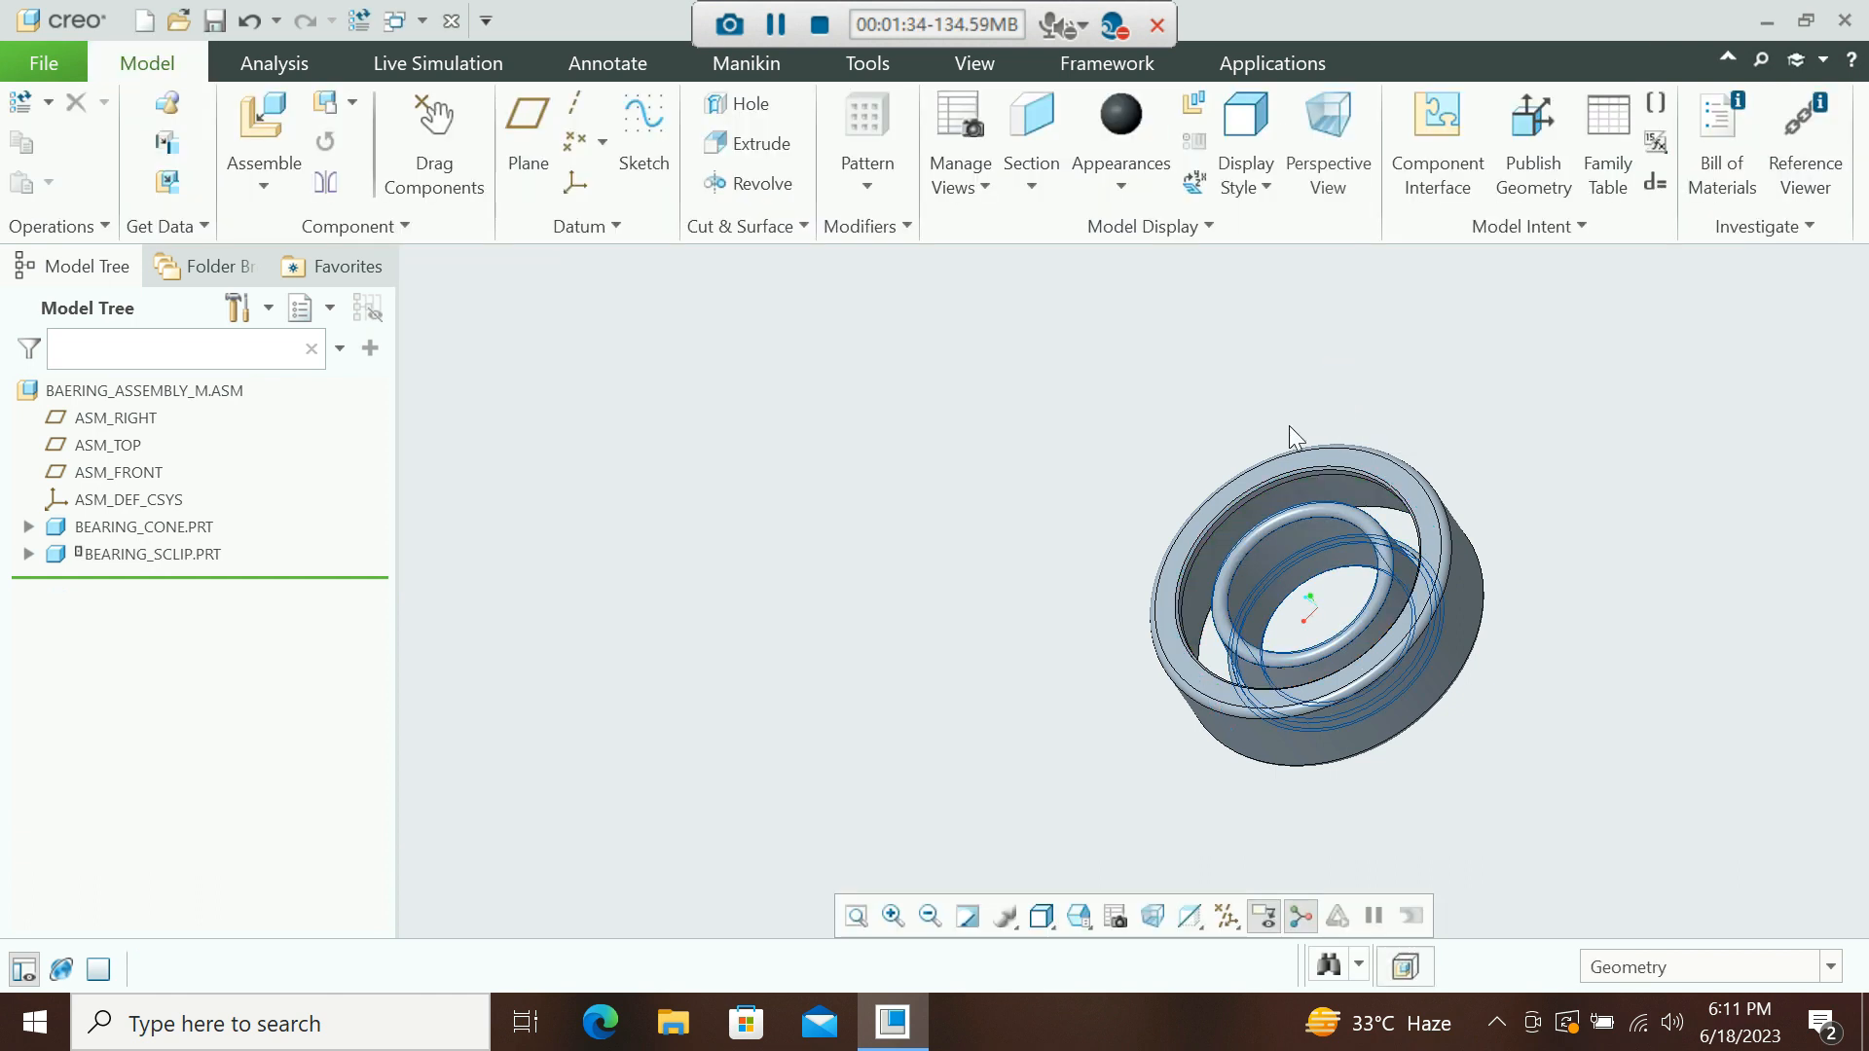
Test the clip's rotation with Drag Components and close the drag tool.
{"action": "left_click", "coordinate": [434, 146]}
{"action": "scroll", "coordinate": [1168, 594], "scroll_direction": "up", "scroll_amount": 2}
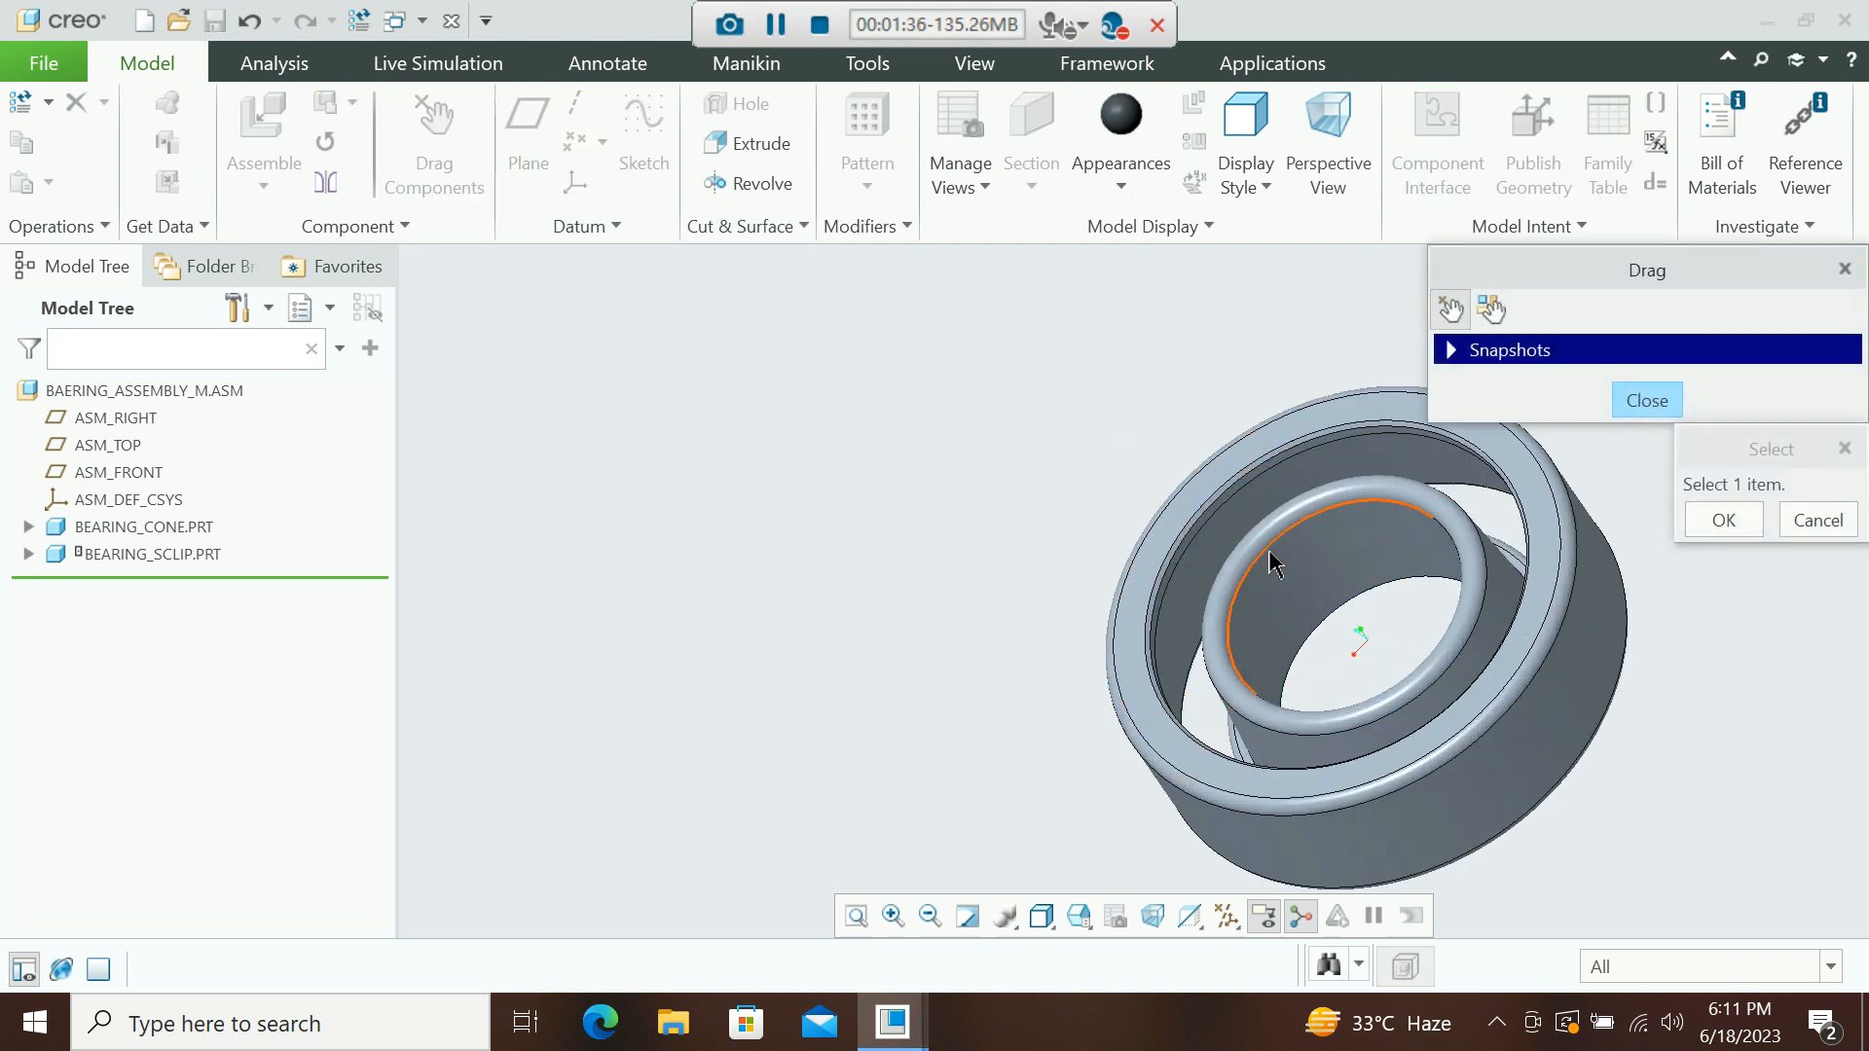
{"action": "left_click", "coordinate": [1266, 564]}
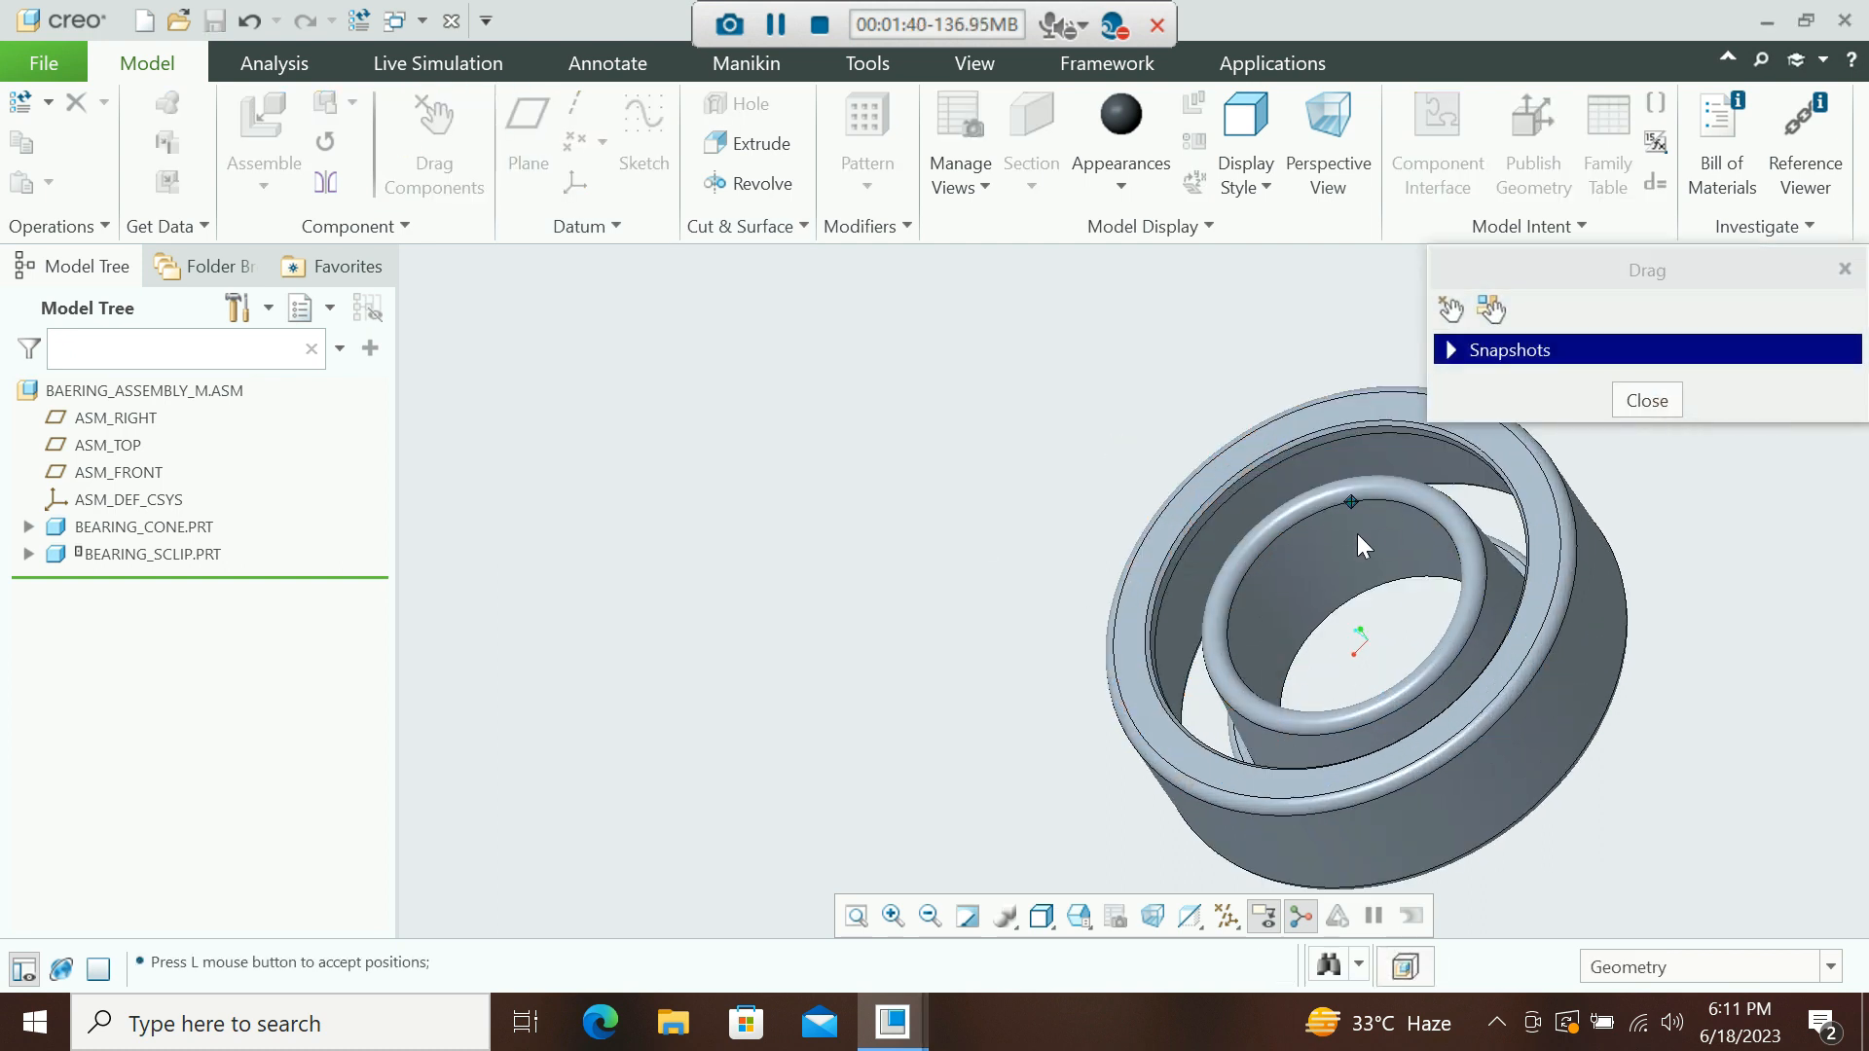
{"action": "middle_click", "coordinate": [1357, 534]}
{"action": "left_click", "coordinate": [1655, 399]}
Hide the BEARING_CONE part in the model tree.
{"action": "scroll", "coordinate": [909, 415], "scroll_direction": "up", "scroll_amount": 2}
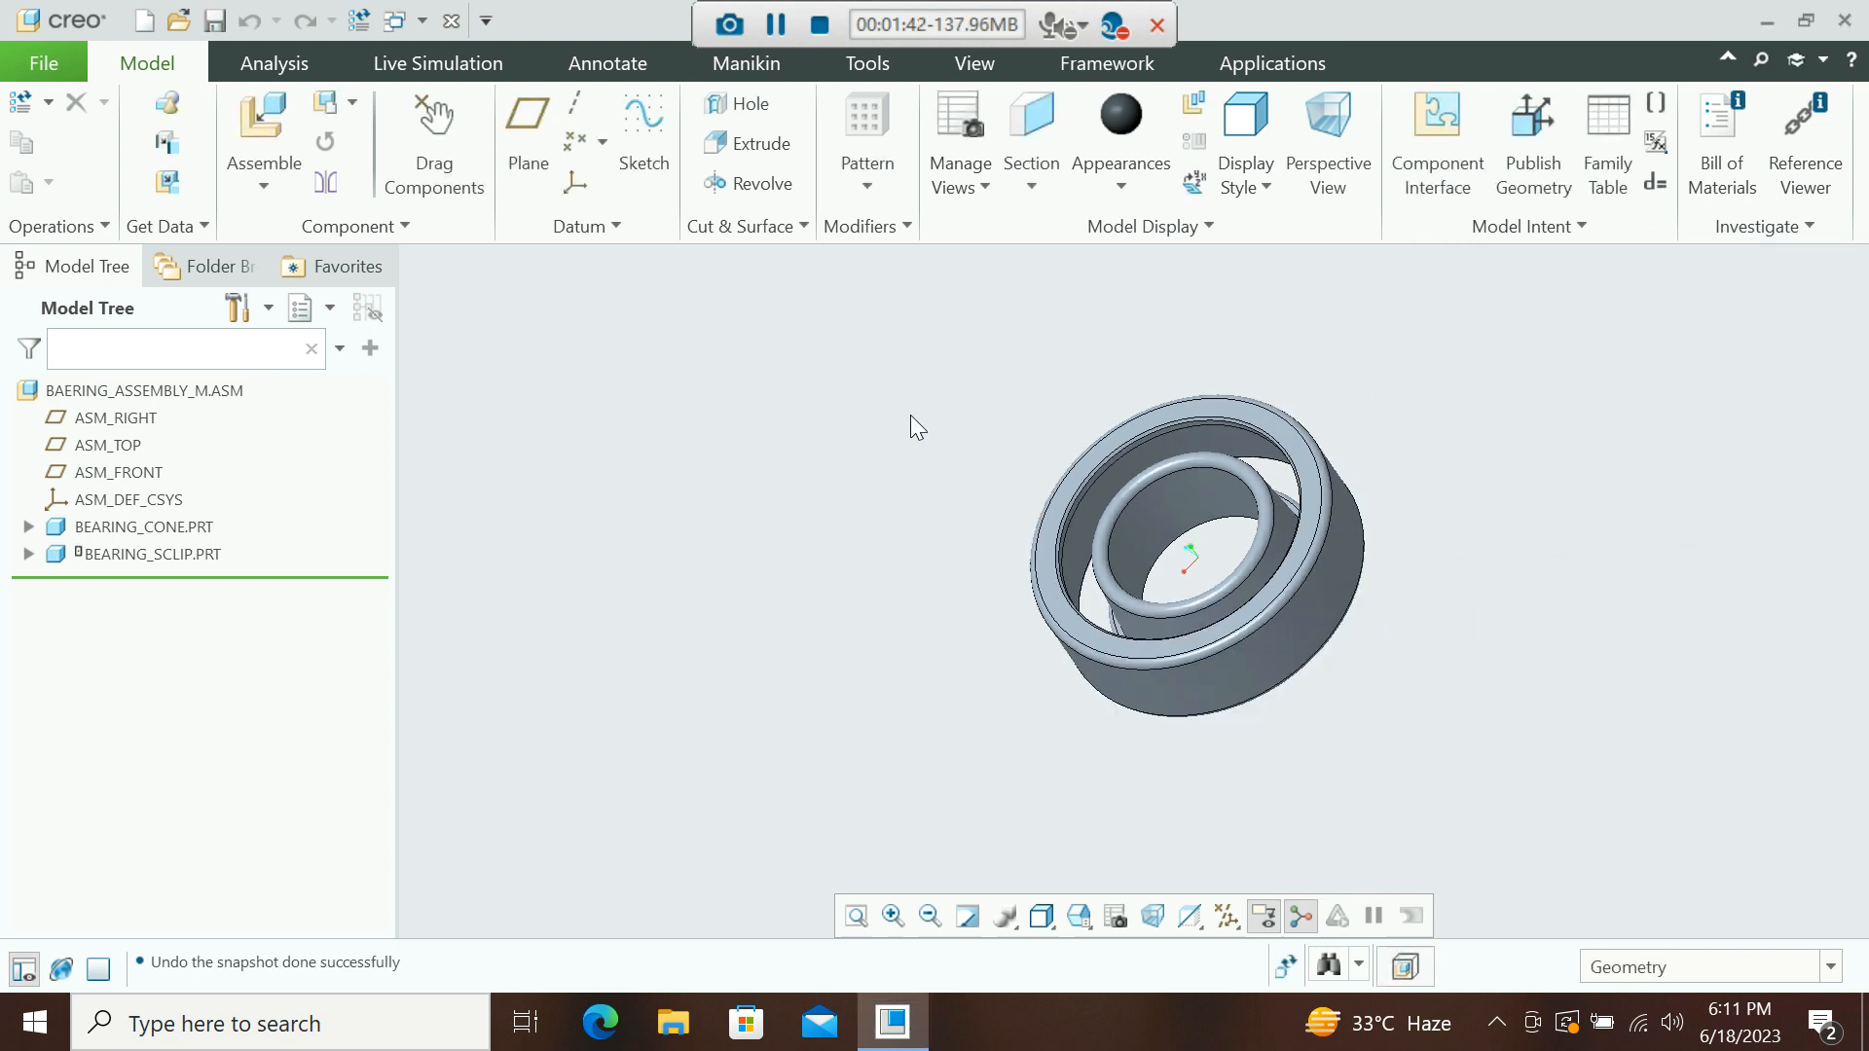
{"action": "middle_click_drag", "start_coordinate": [1143, 506], "coordinate": [1236, 491]}
{"action": "left_click", "coordinate": [143, 534]}
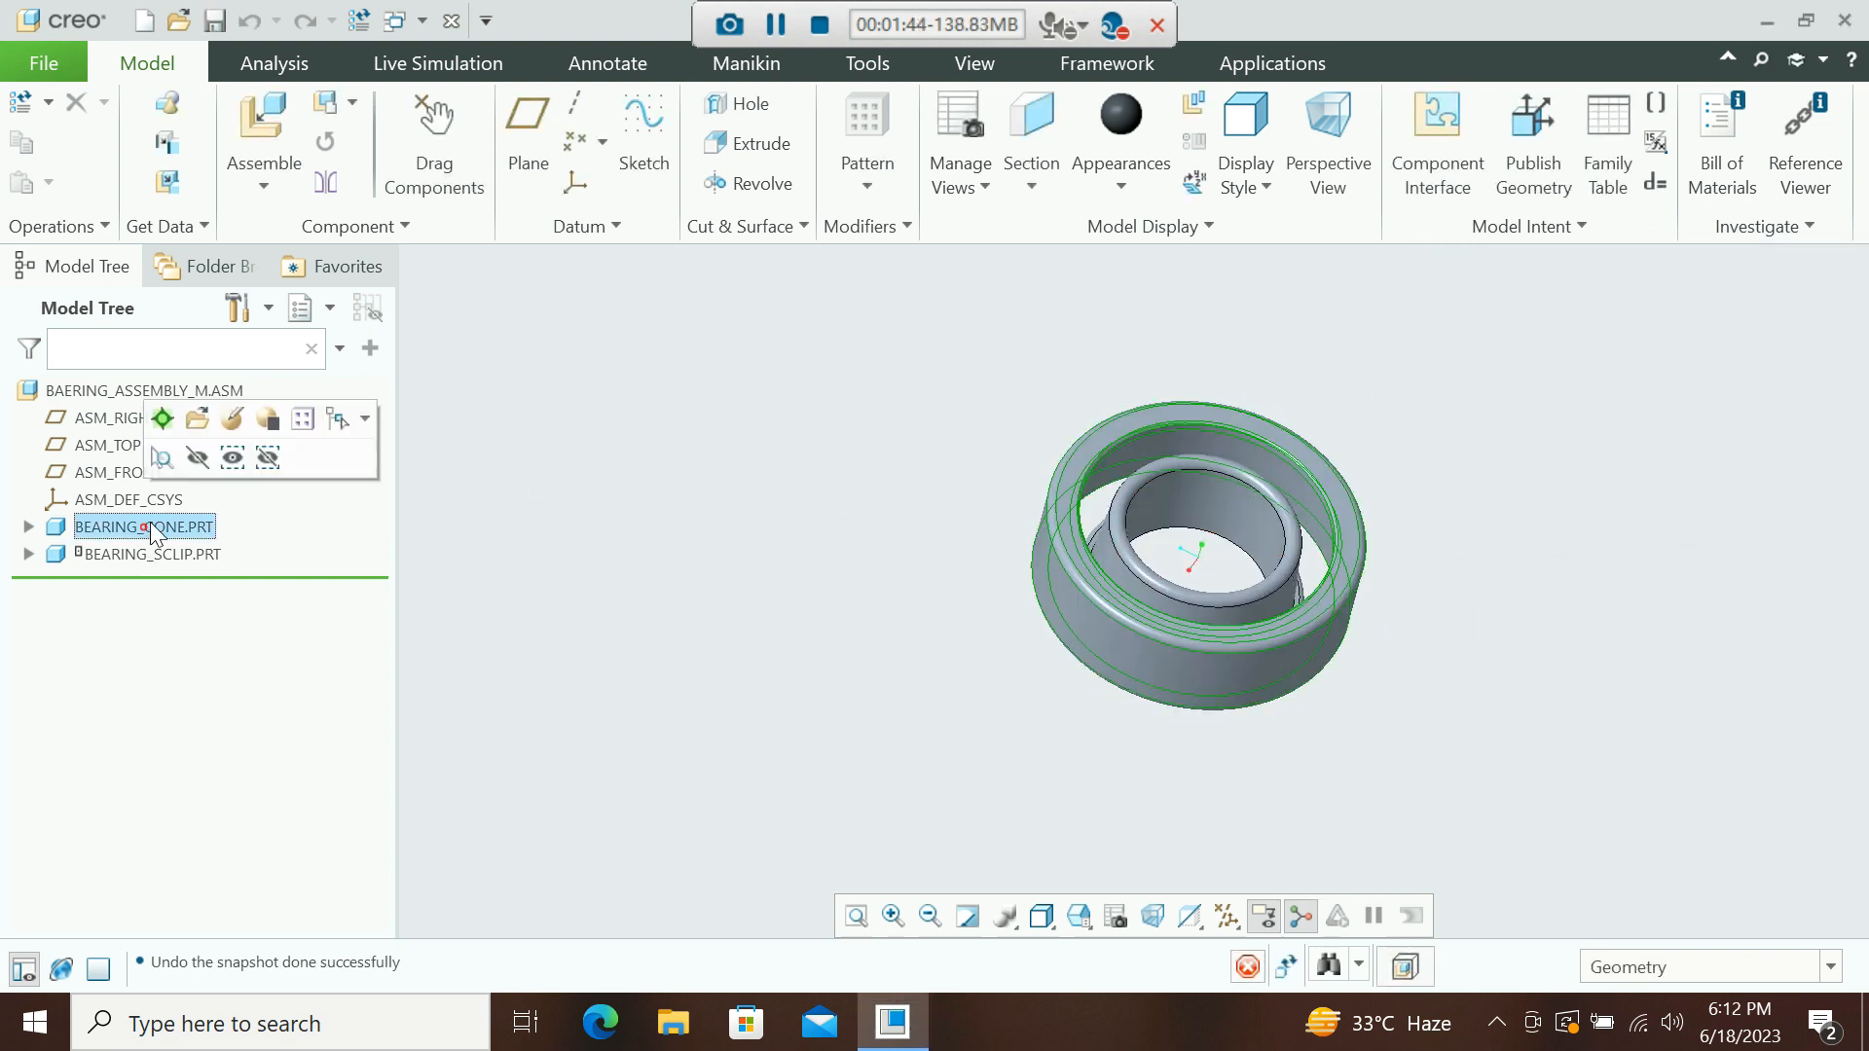
{"action": "left_click", "coordinate": [195, 451]}
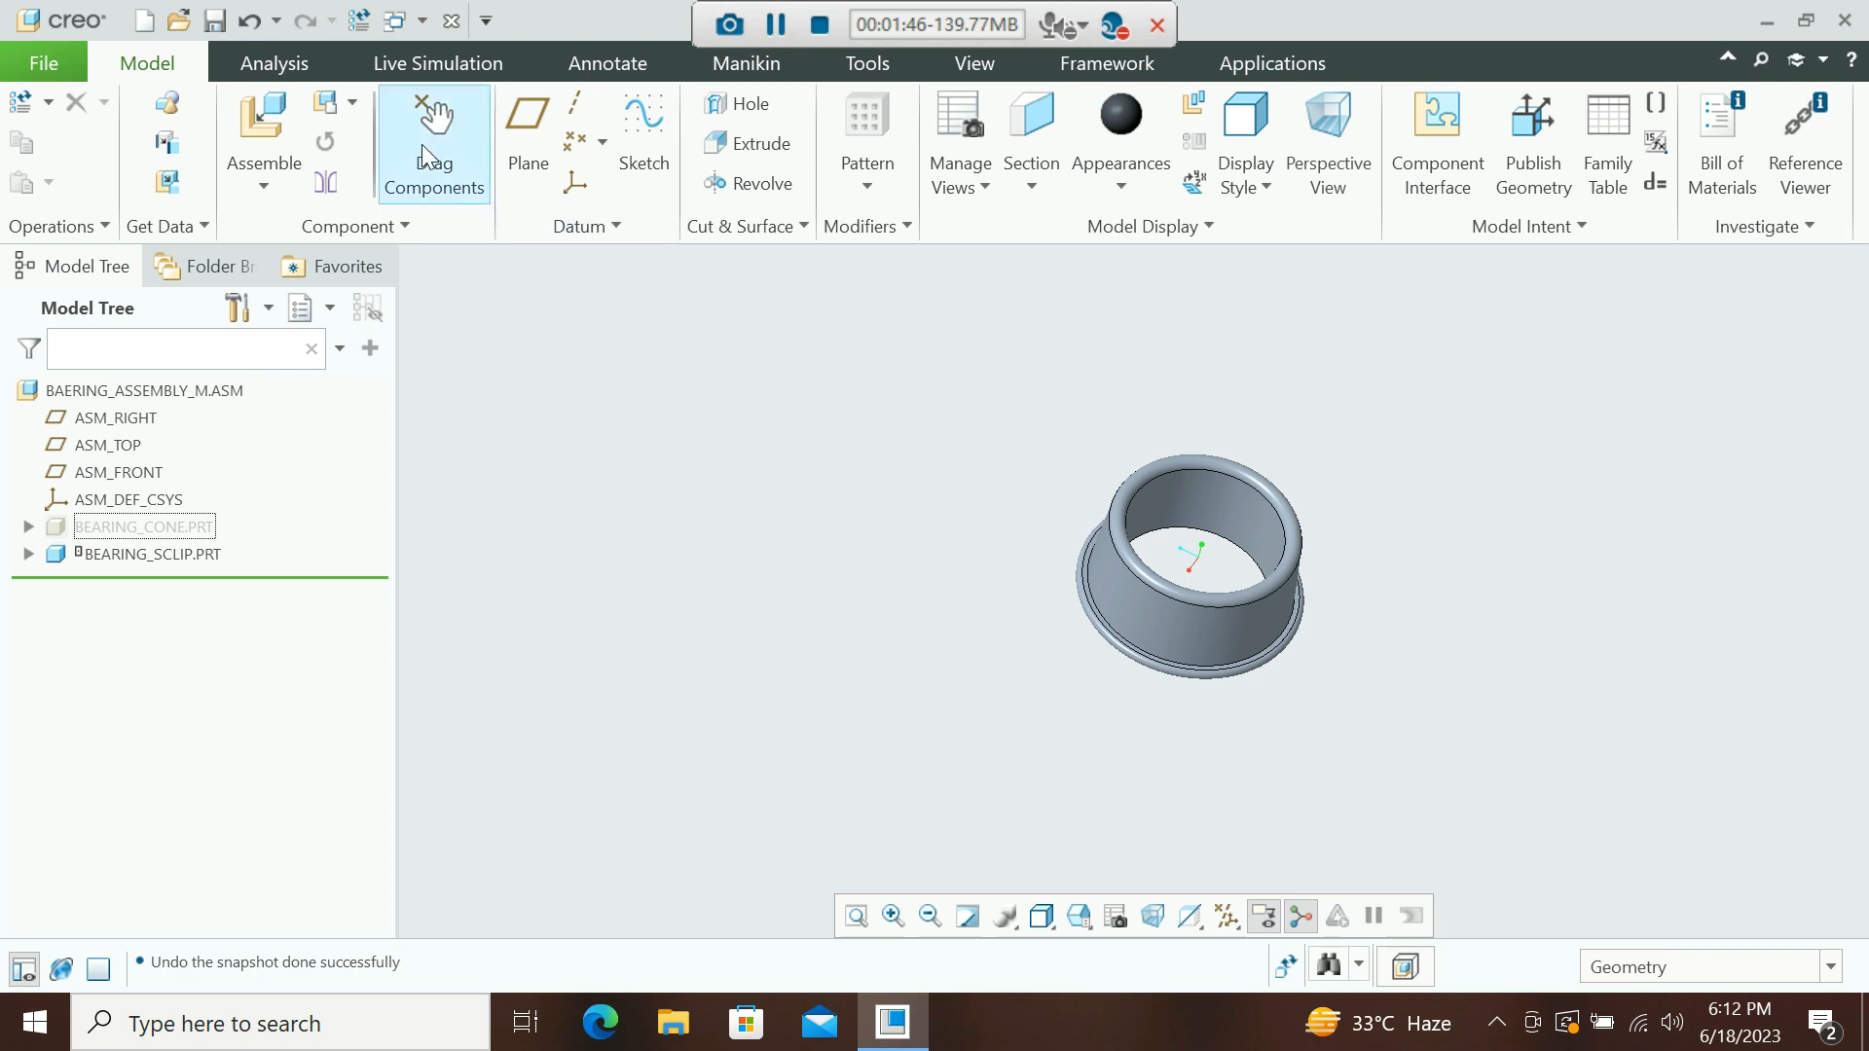
Assemble the part retainer_cage.prt into the bearing assembly.
{"action": "left_click", "coordinate": [261, 180]}
{"action": "left_click", "coordinate": [284, 220]}
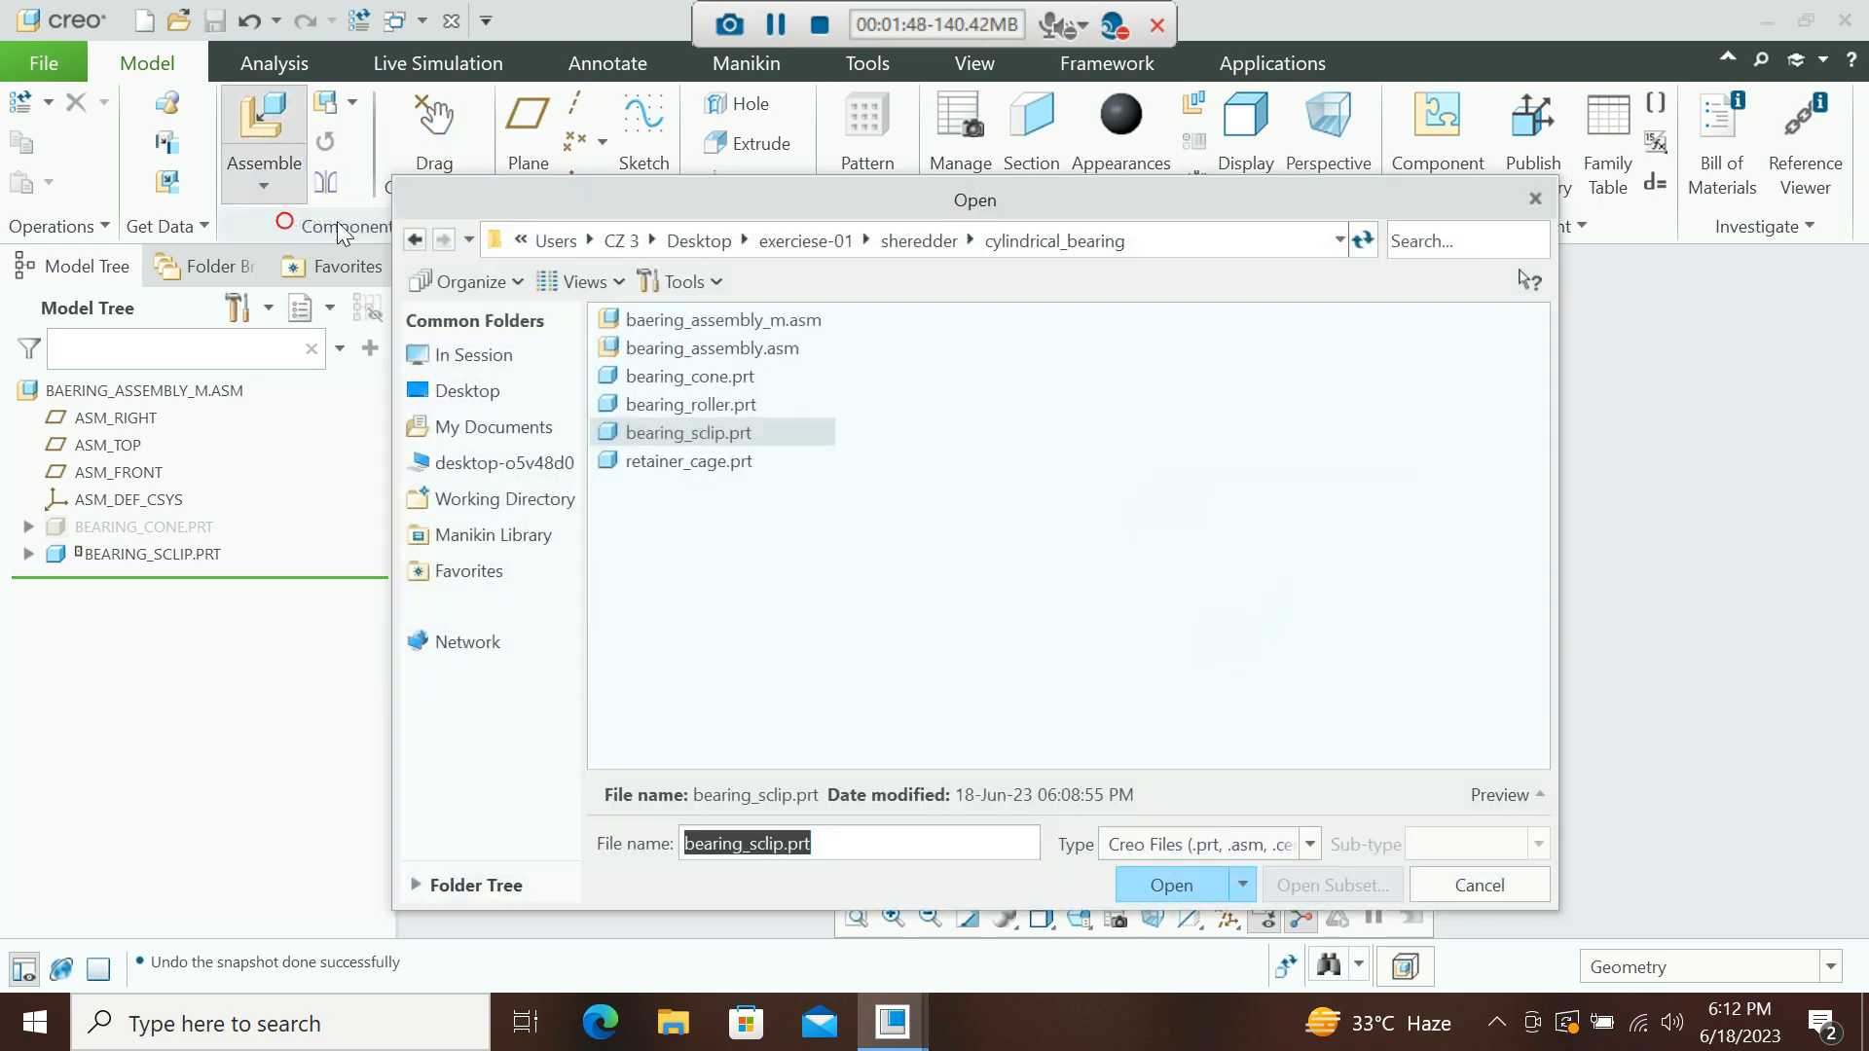
{"action": "left_click", "coordinate": [686, 465]}
{"action": "left_click", "coordinate": [1174, 885]}
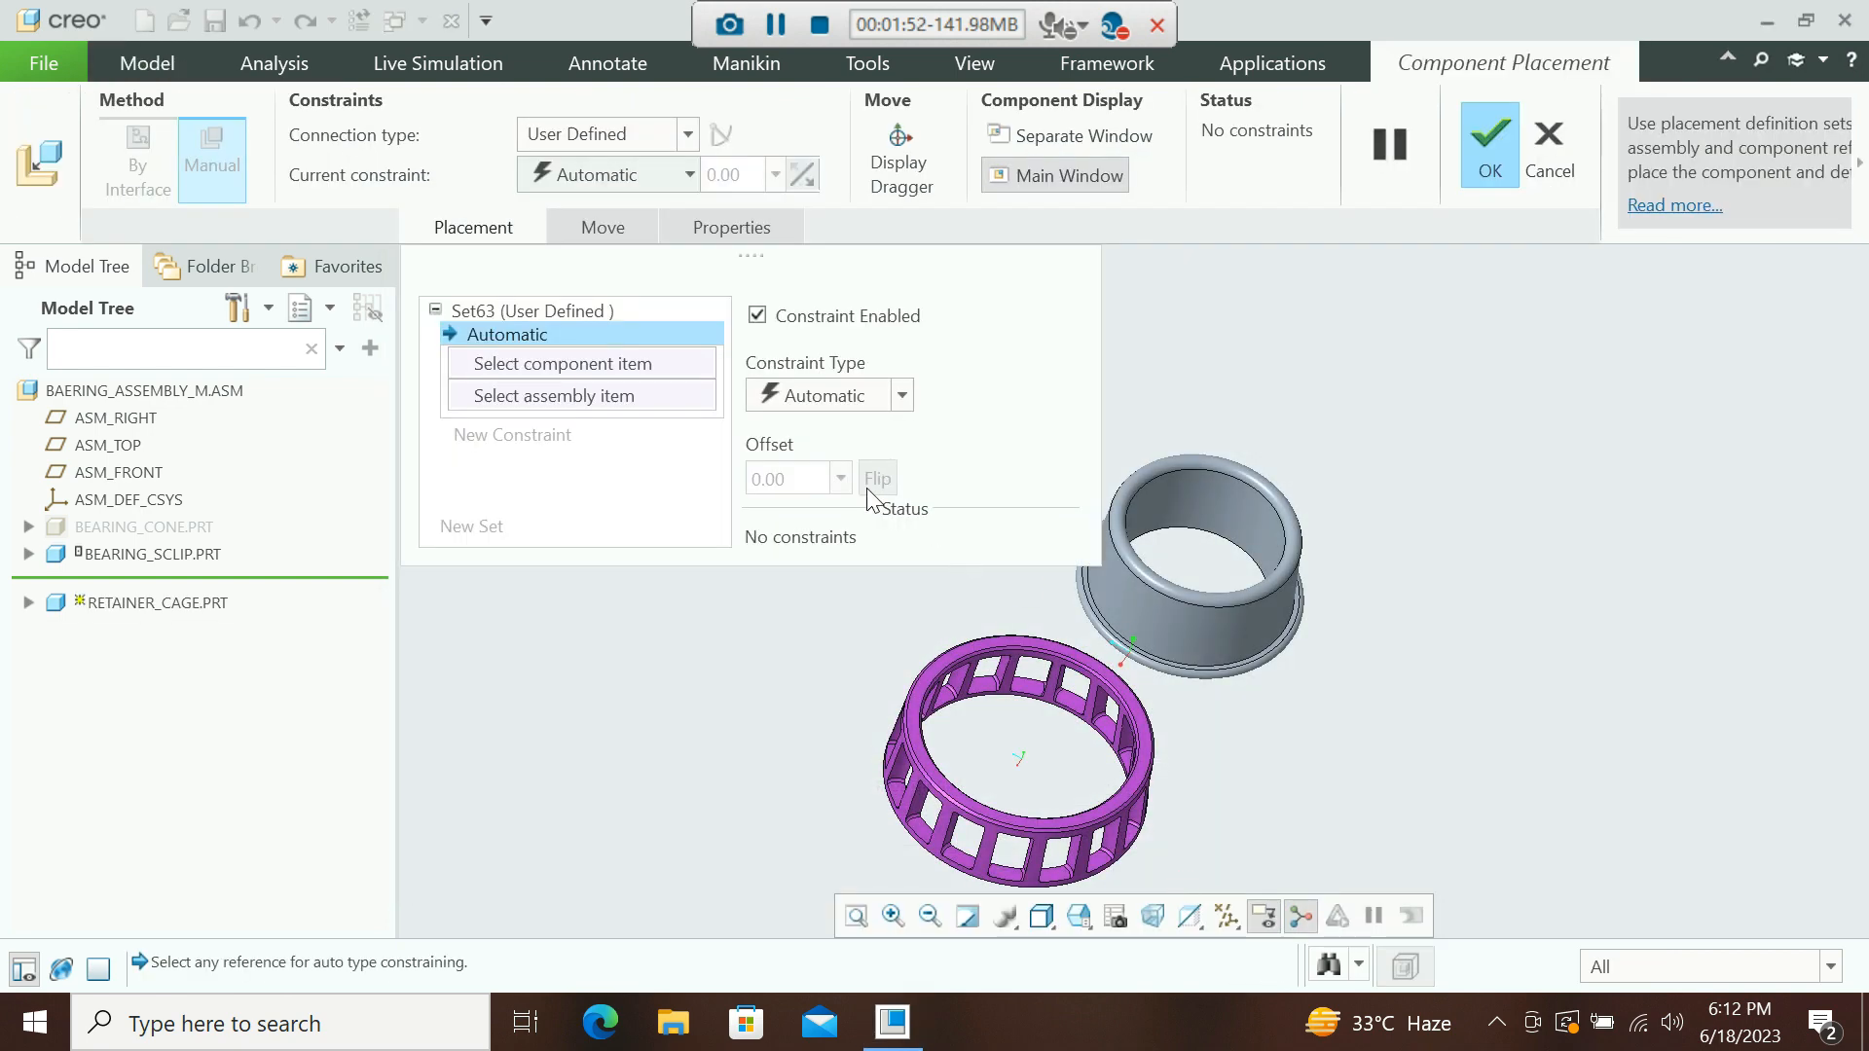
Constrain the cage's cylindrical surface coincident with the clip's cylindrical surface.
{"action": "left_click", "coordinate": [1034, 716]}
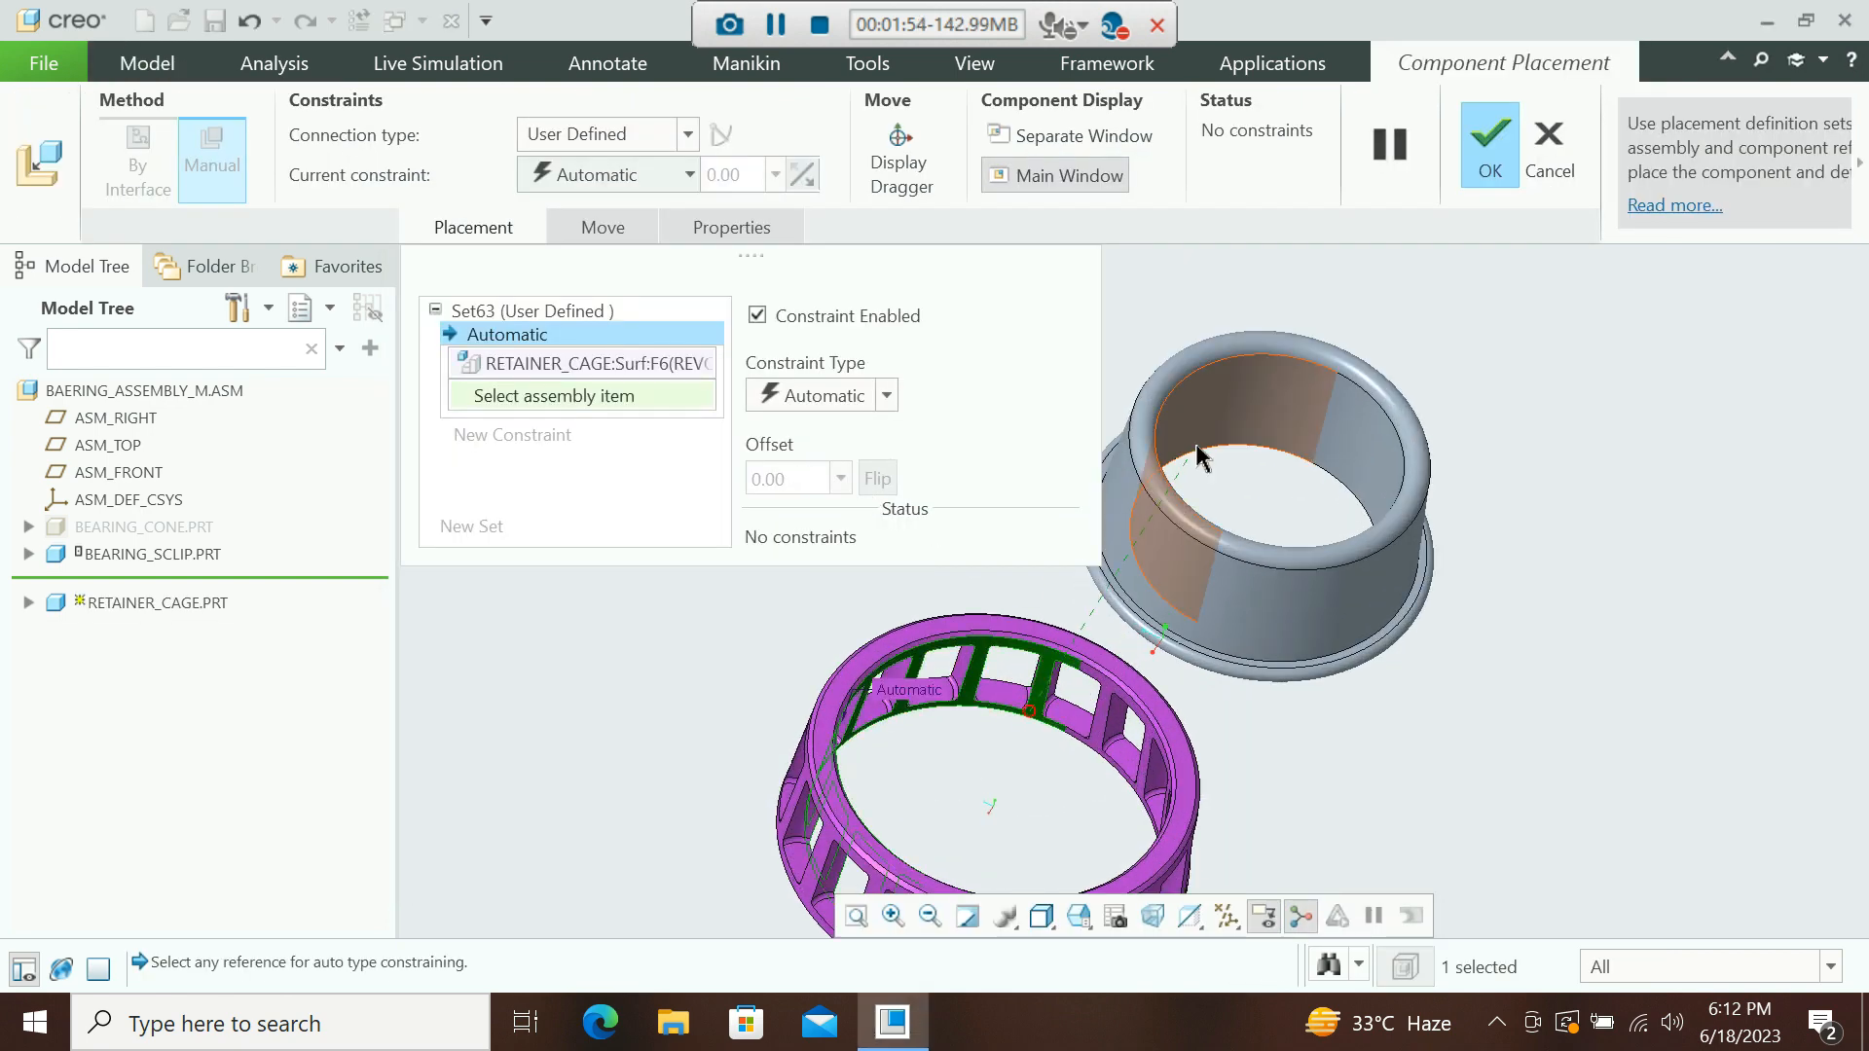
{"action": "left_click", "coordinate": [1114, 484]}
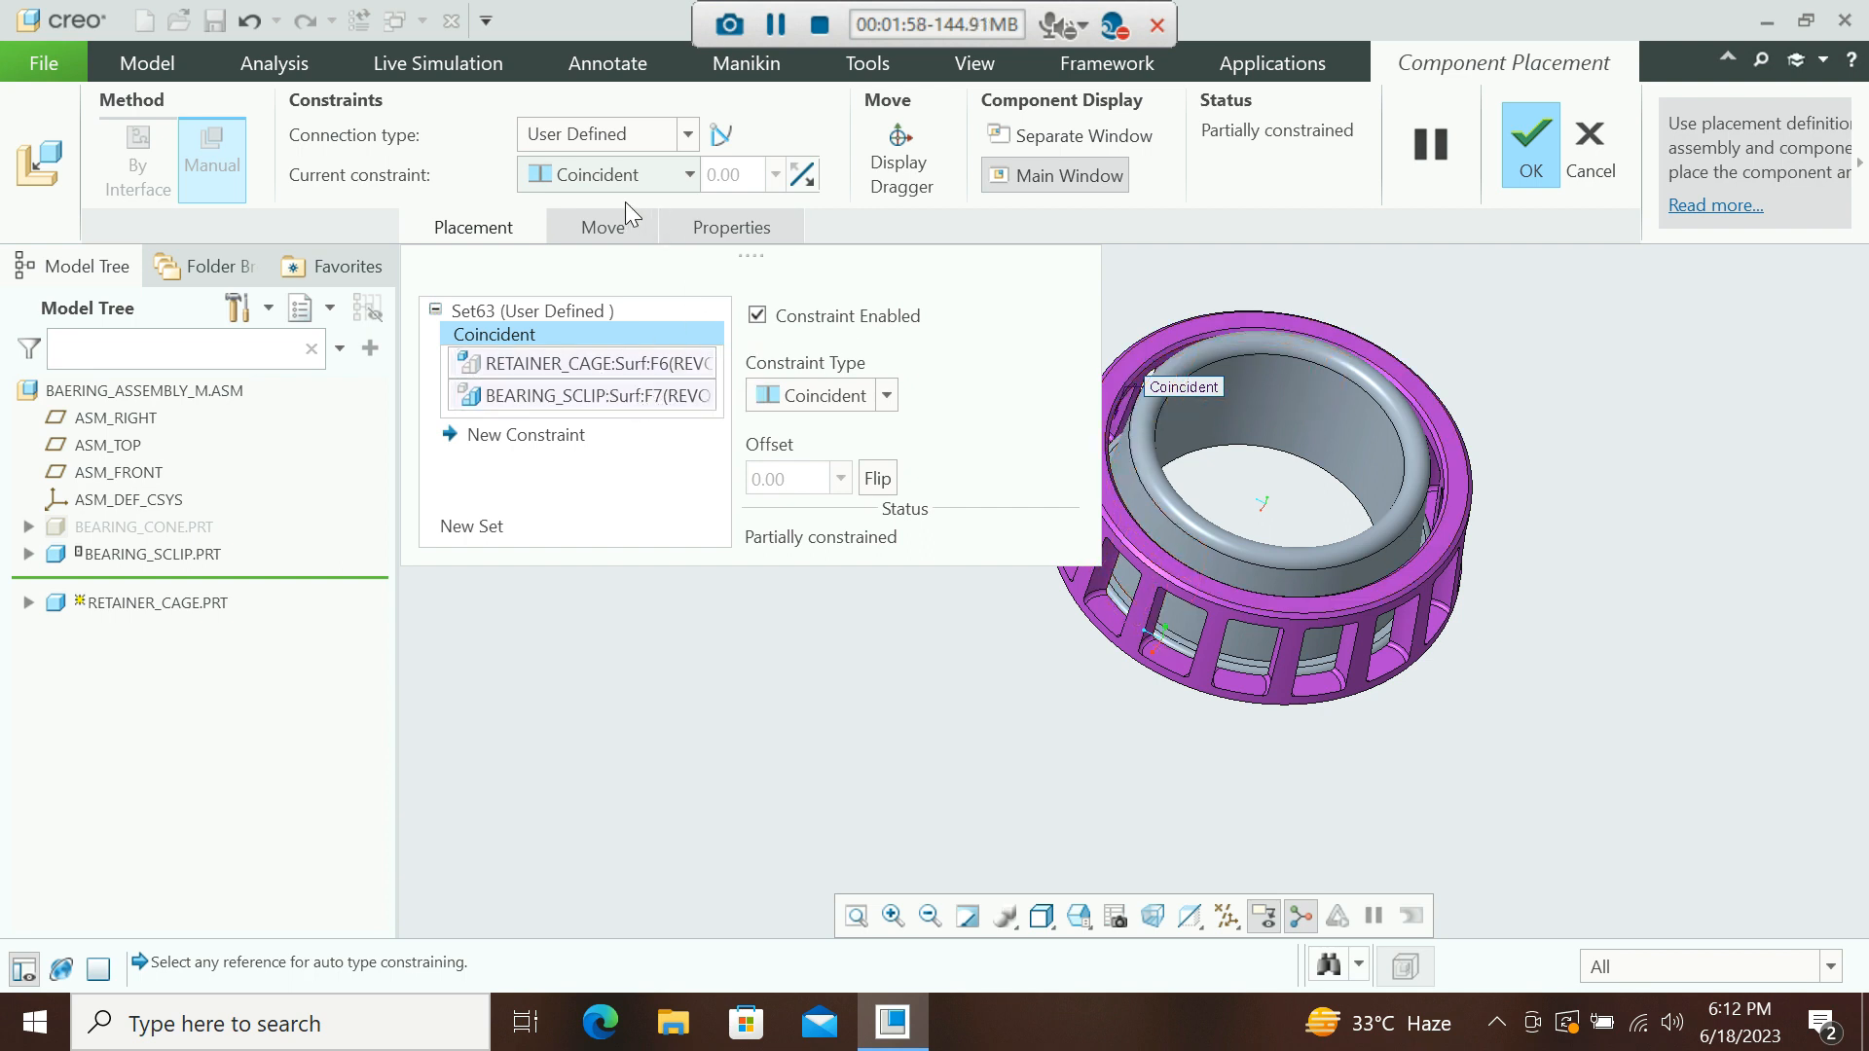
Set the cage's connection type to Pin.
{"action": "left_click", "coordinate": [691, 138]}
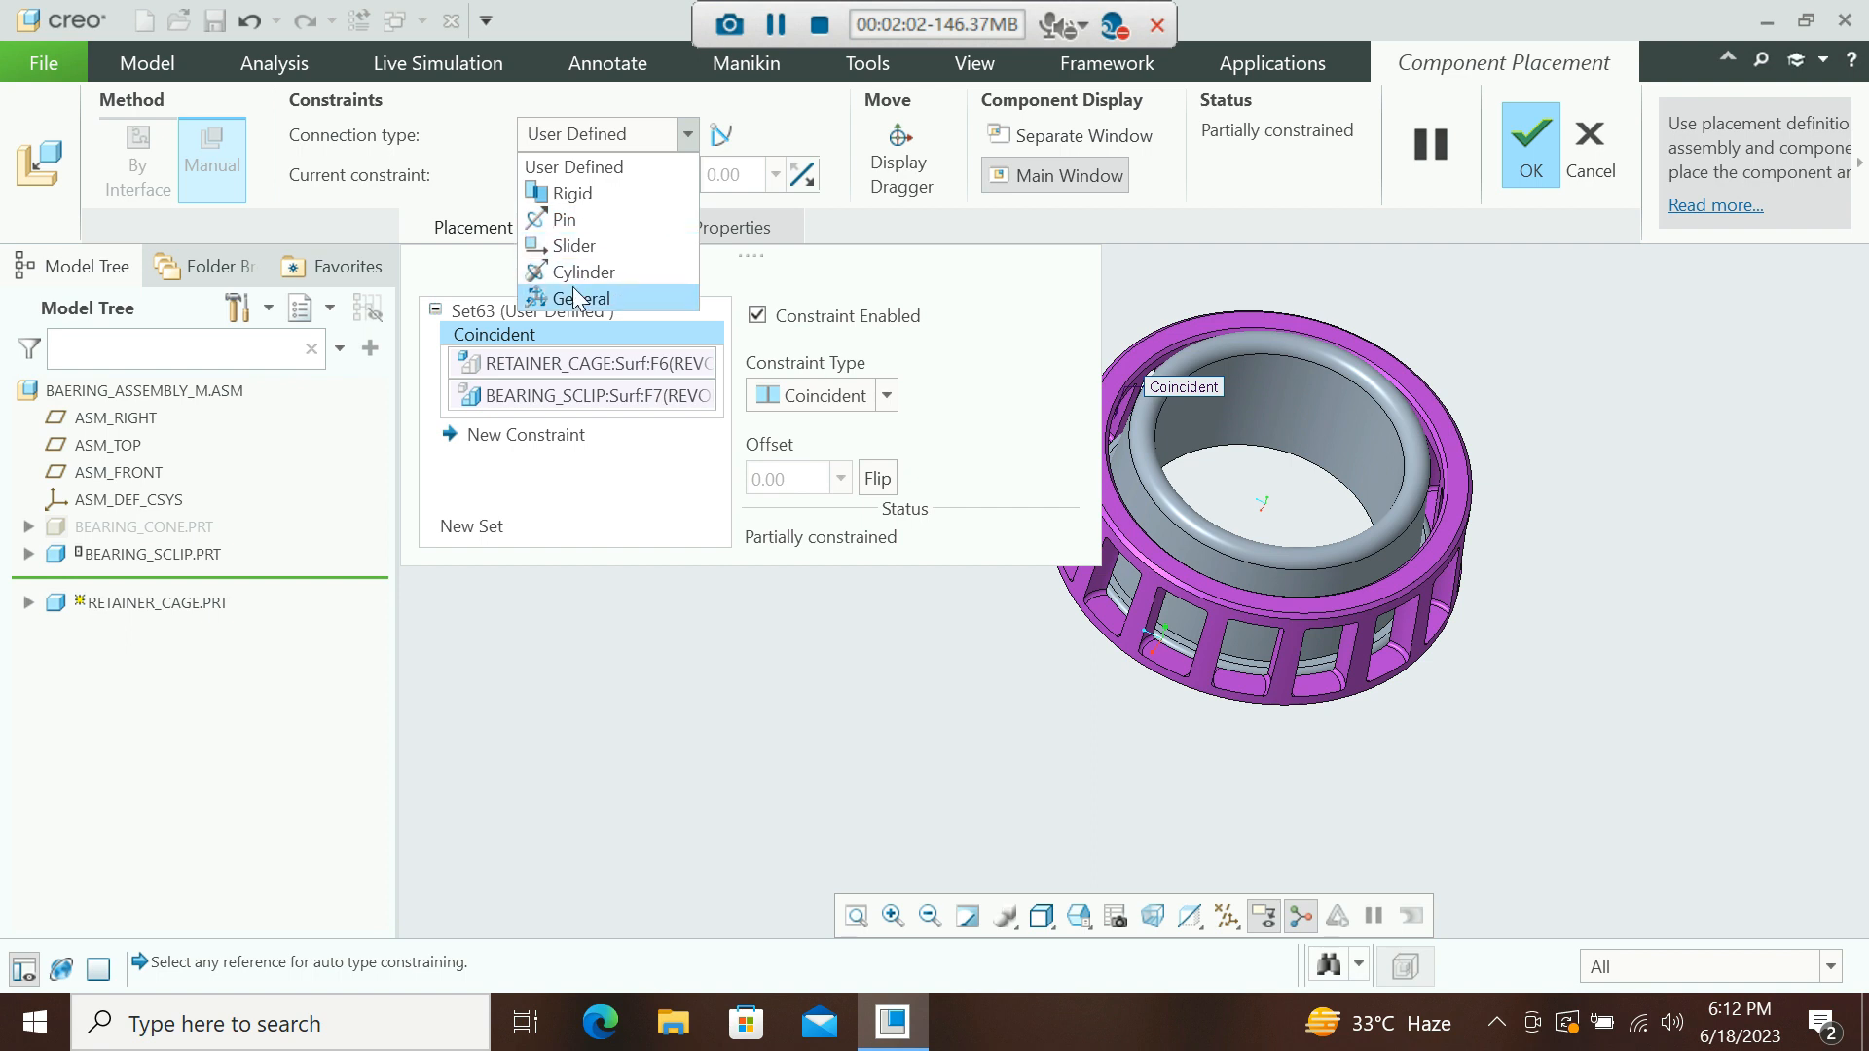
{"action": "left_click", "coordinate": [566, 231]}
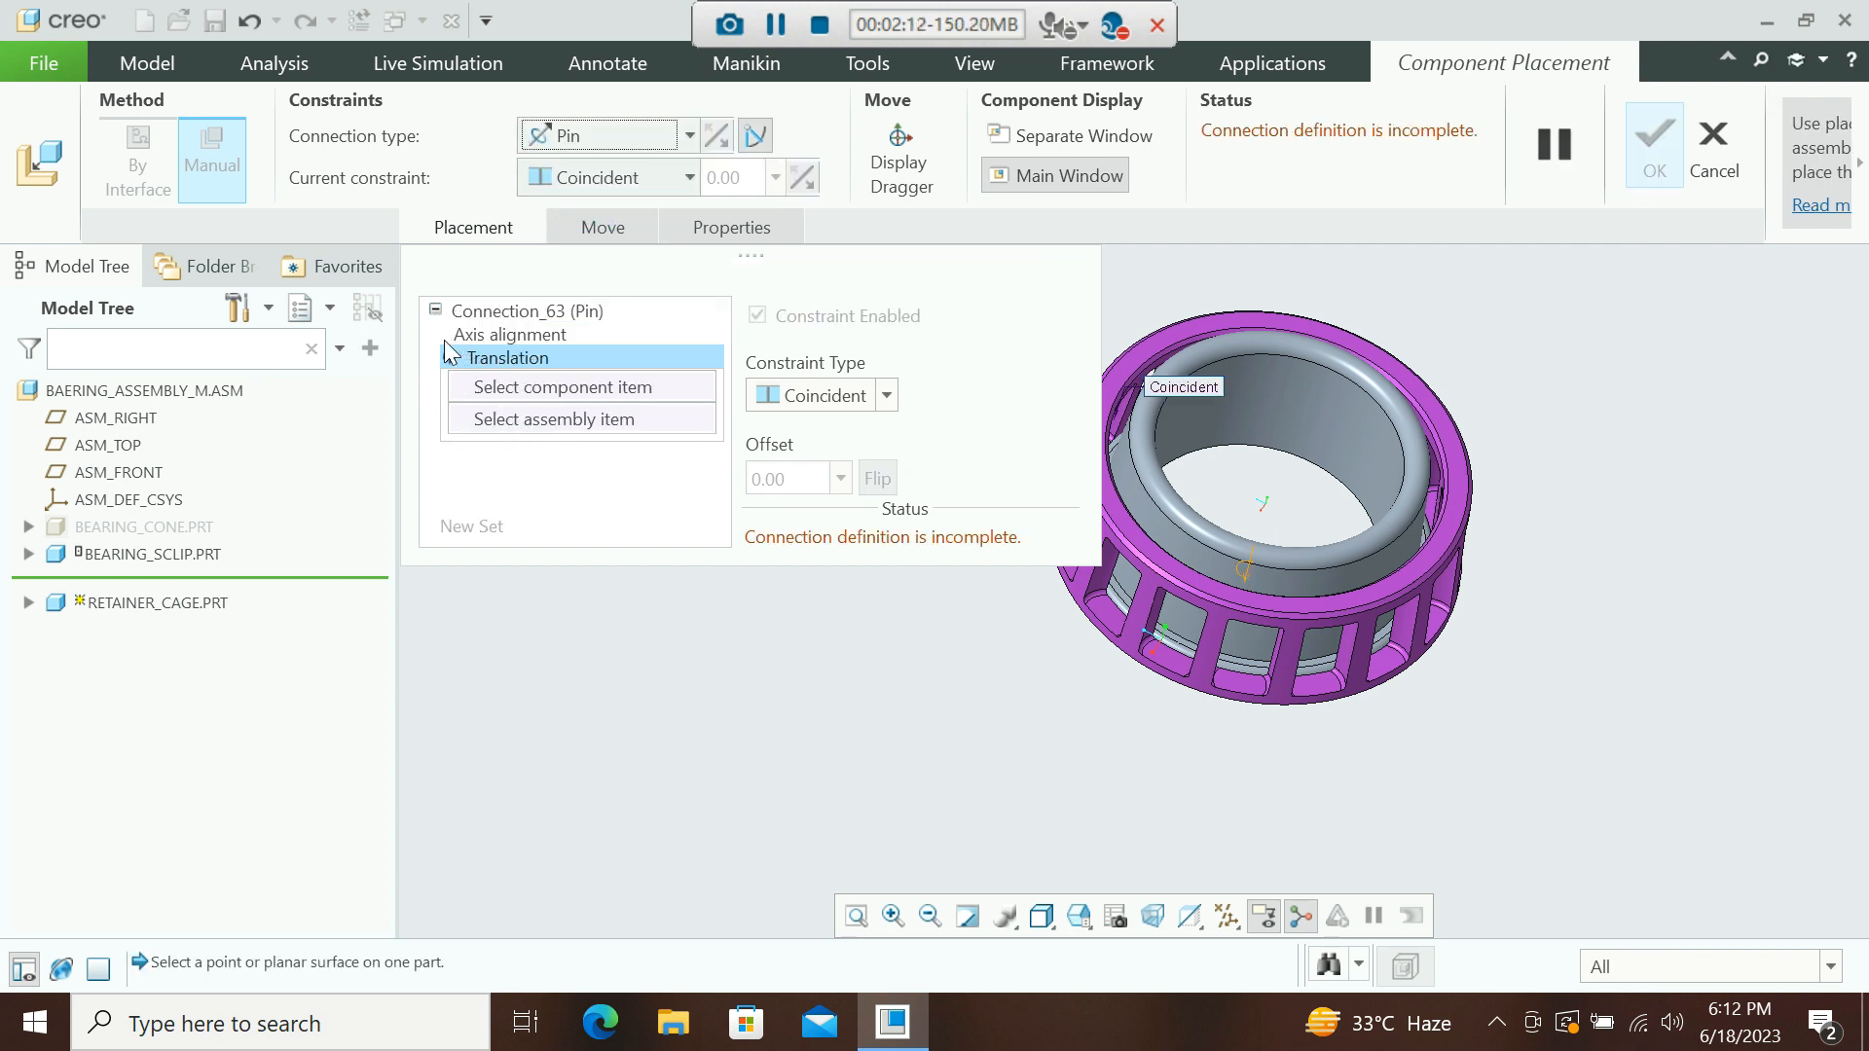
Define the pin's translation by making the cage's end face coincident with the clip's face.
{"action": "middle_click_drag", "start_coordinate": [1197, 580], "coordinate": [1201, 455]}
{"action": "scroll", "coordinate": [1302, 670], "scroll_direction": "down", "scroll_amount": 4}
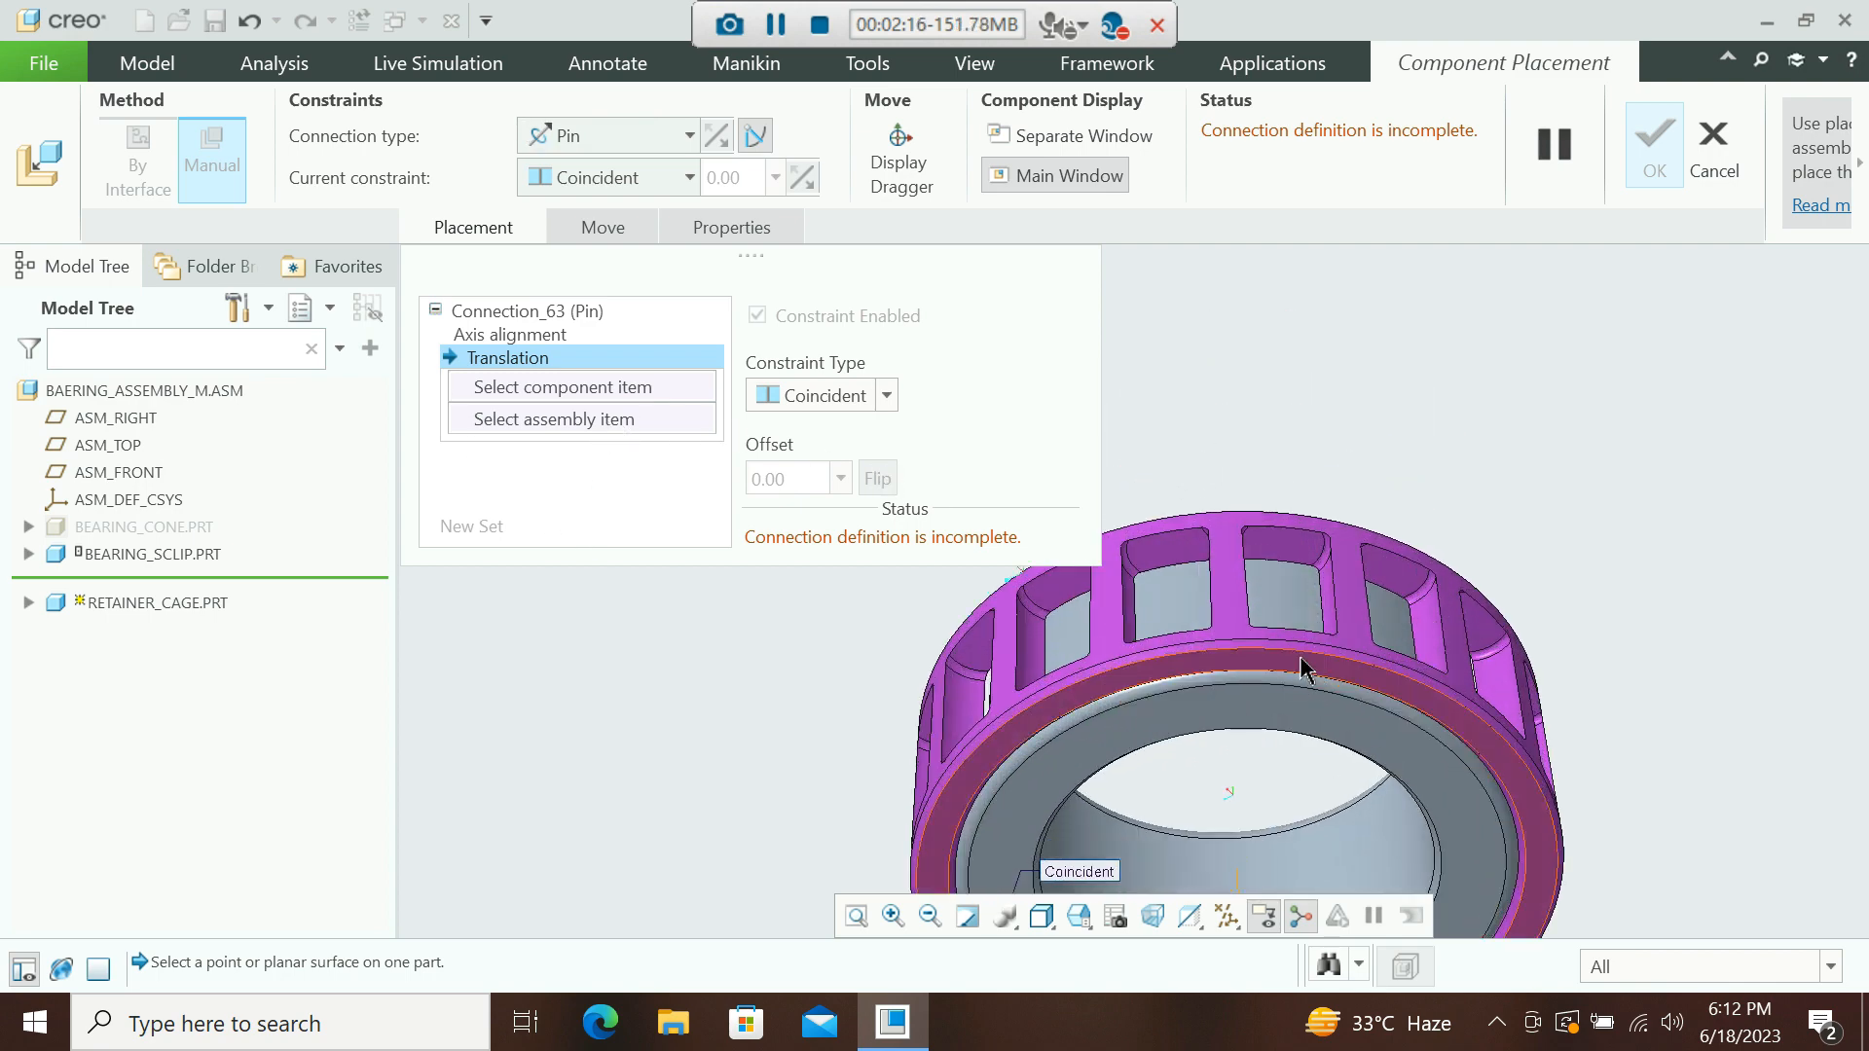
{"action": "left_click", "coordinate": [1303, 670]}
{"action": "scroll", "coordinate": [1302, 681], "scroll_direction": "up", "scroll_amount": 5}
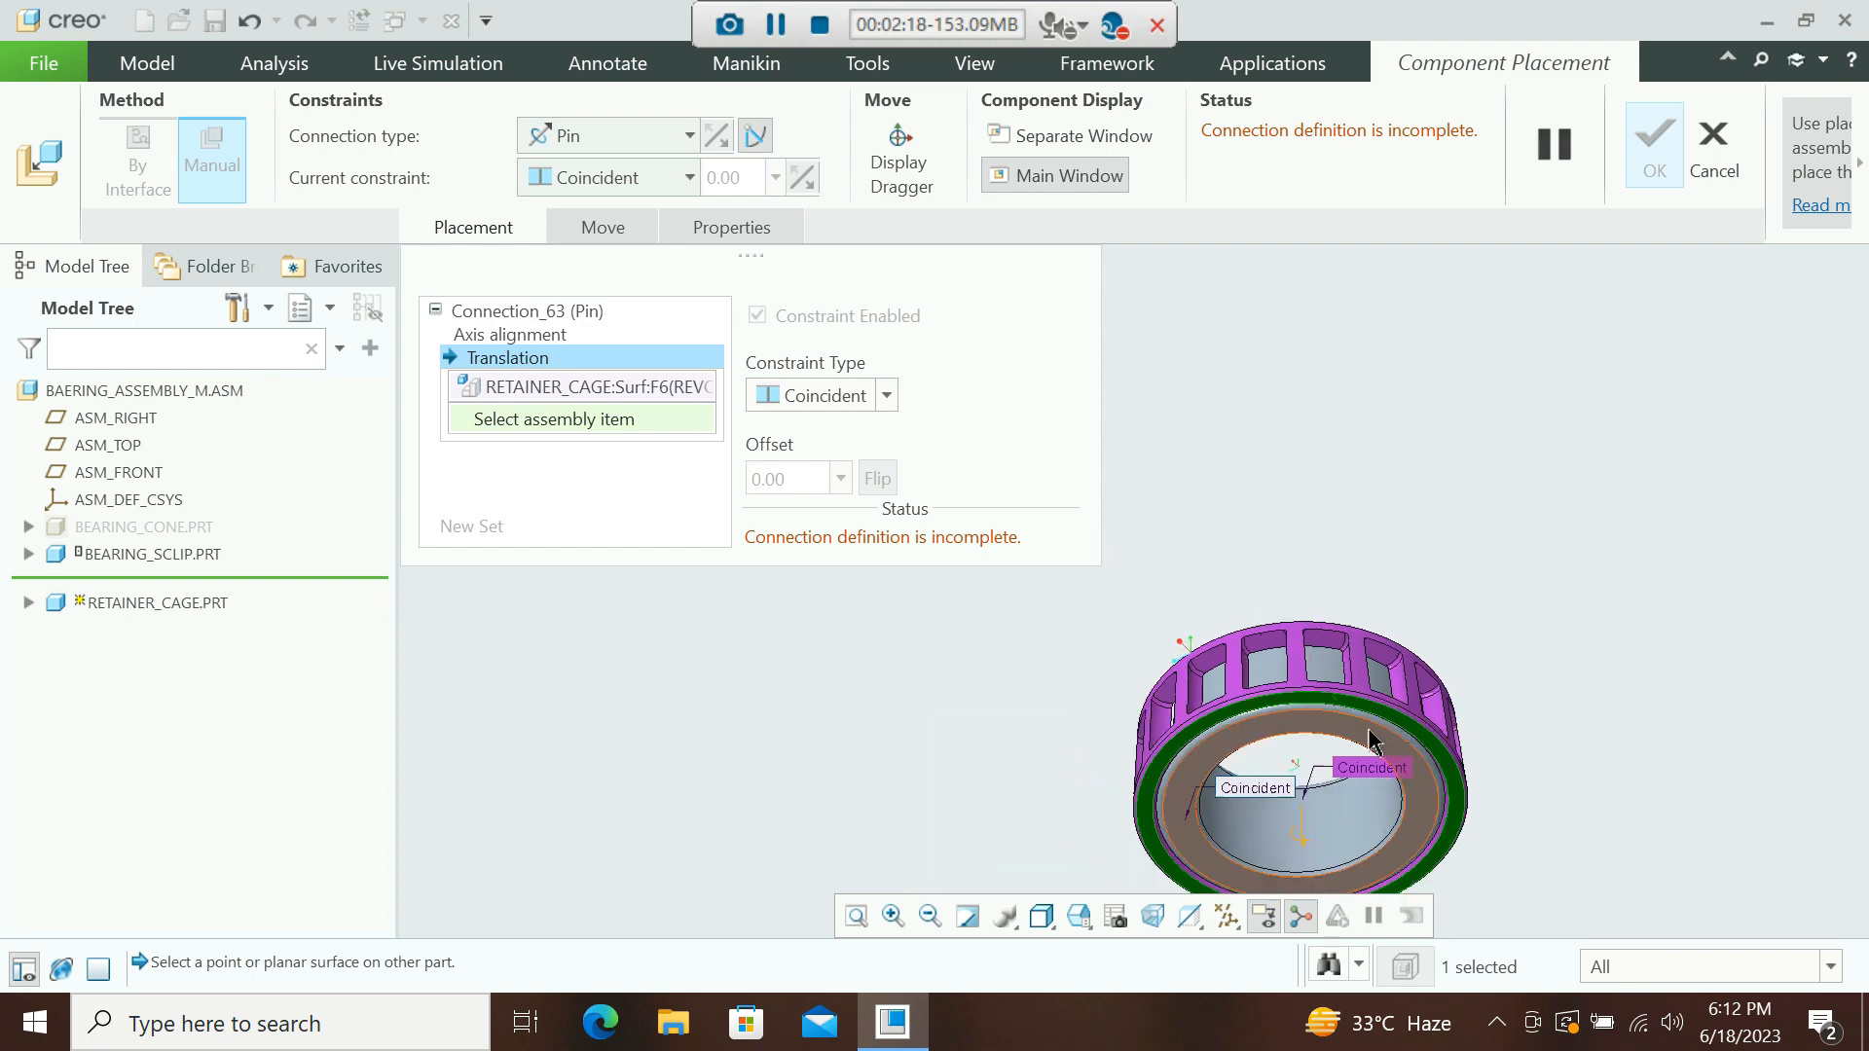
{"action": "middle_click_drag", "start_coordinate": [1348, 725], "coordinate": [1272, 701]}
{"action": "scroll", "coordinate": [1280, 643], "scroll_direction": "down", "scroll_amount": 6}
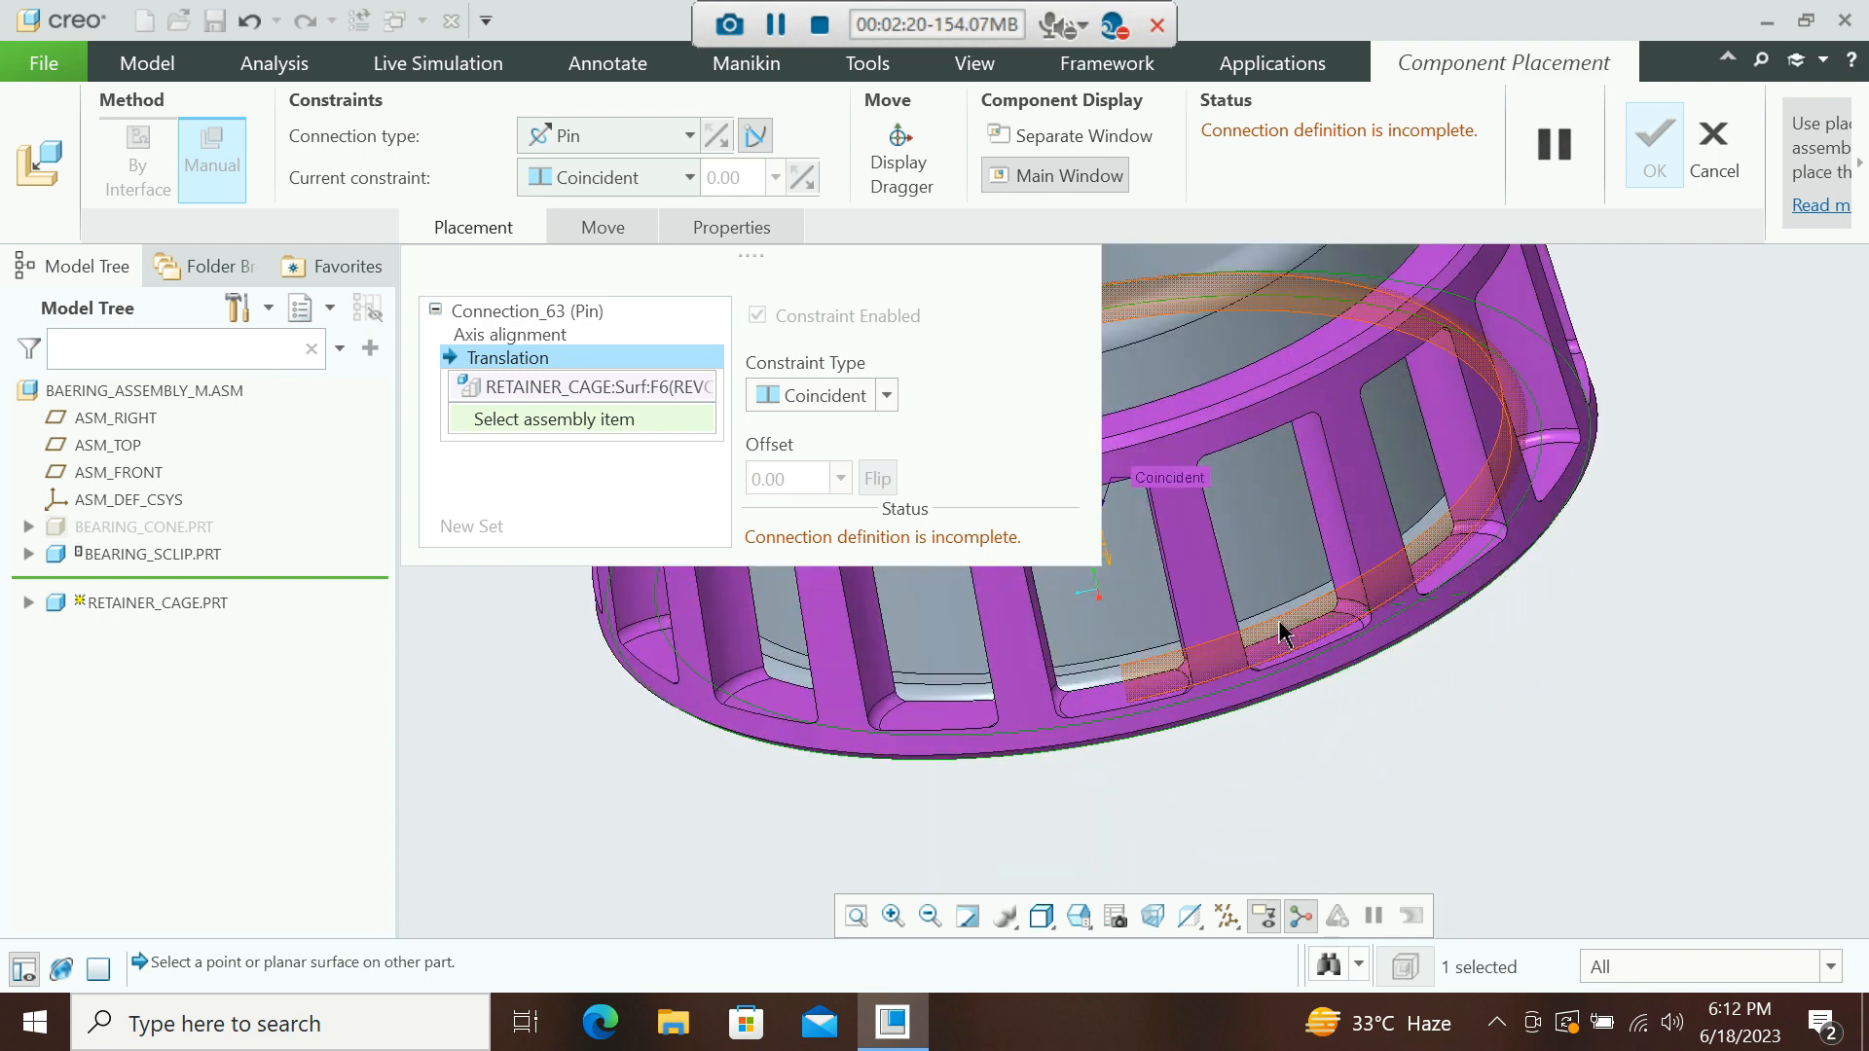
{"action": "left_click", "coordinate": [1284, 619]}
{"action": "scroll", "coordinate": [1290, 603], "scroll_direction": "up", "scroll_amount": 5}
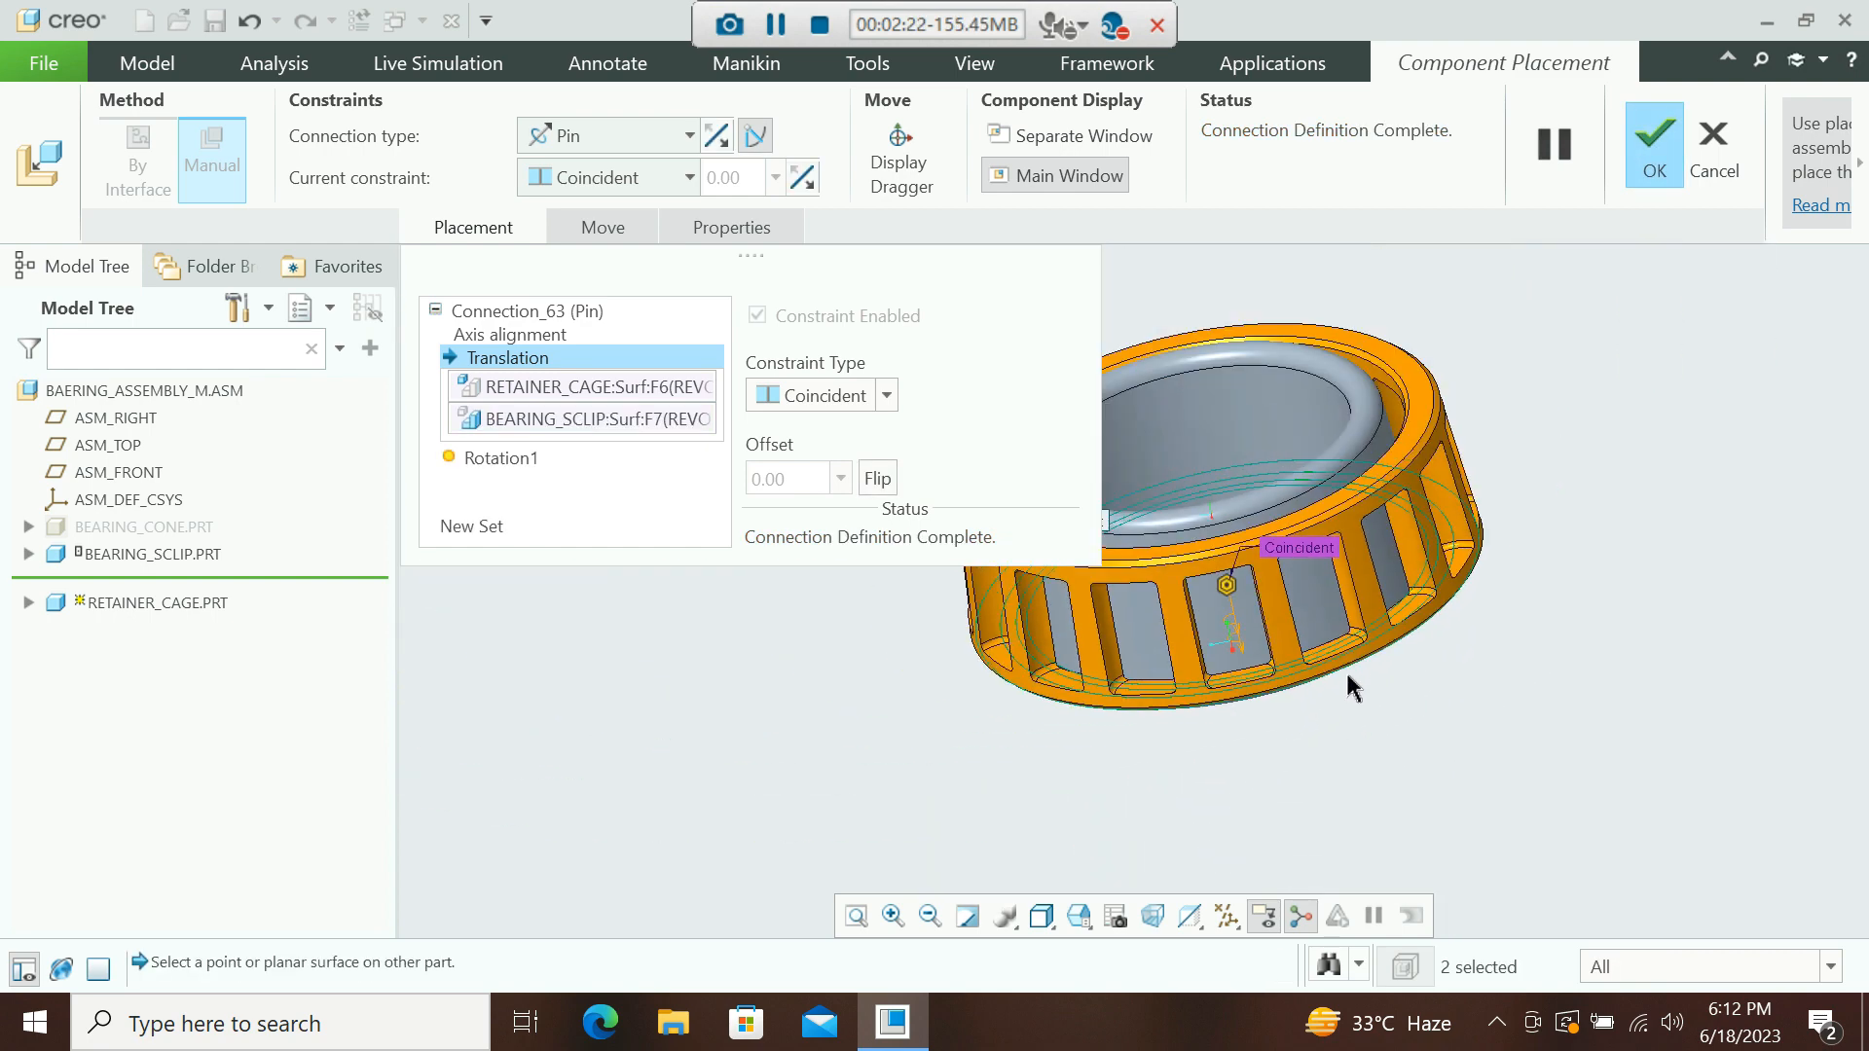
Change the pin translation to a Distance constraint with a 0.50 offset and complete the cage placement.
{"action": "middle_click_drag", "start_coordinate": [1302, 617], "coordinate": [1353, 632]}
{"action": "scroll", "coordinate": [1460, 627], "scroll_direction": "up", "scroll_amount": 2}
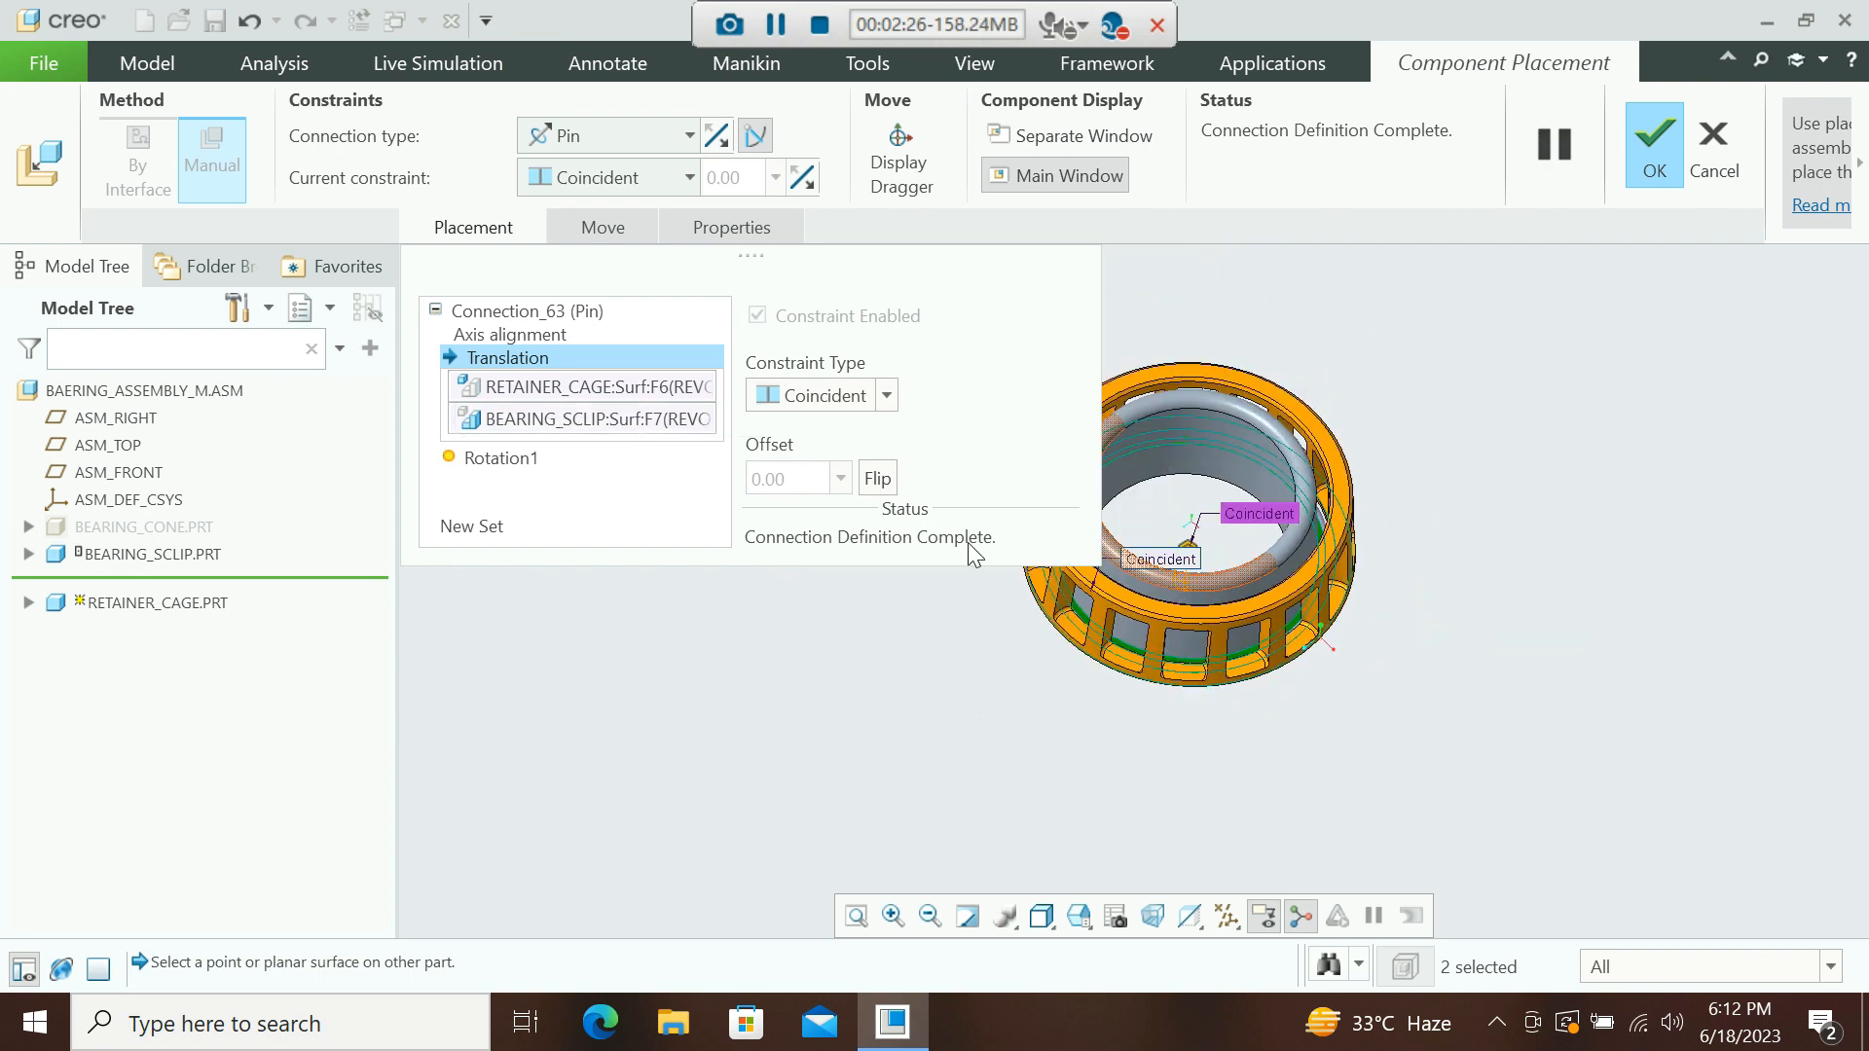
{"action": "left_click", "coordinate": [890, 400]}
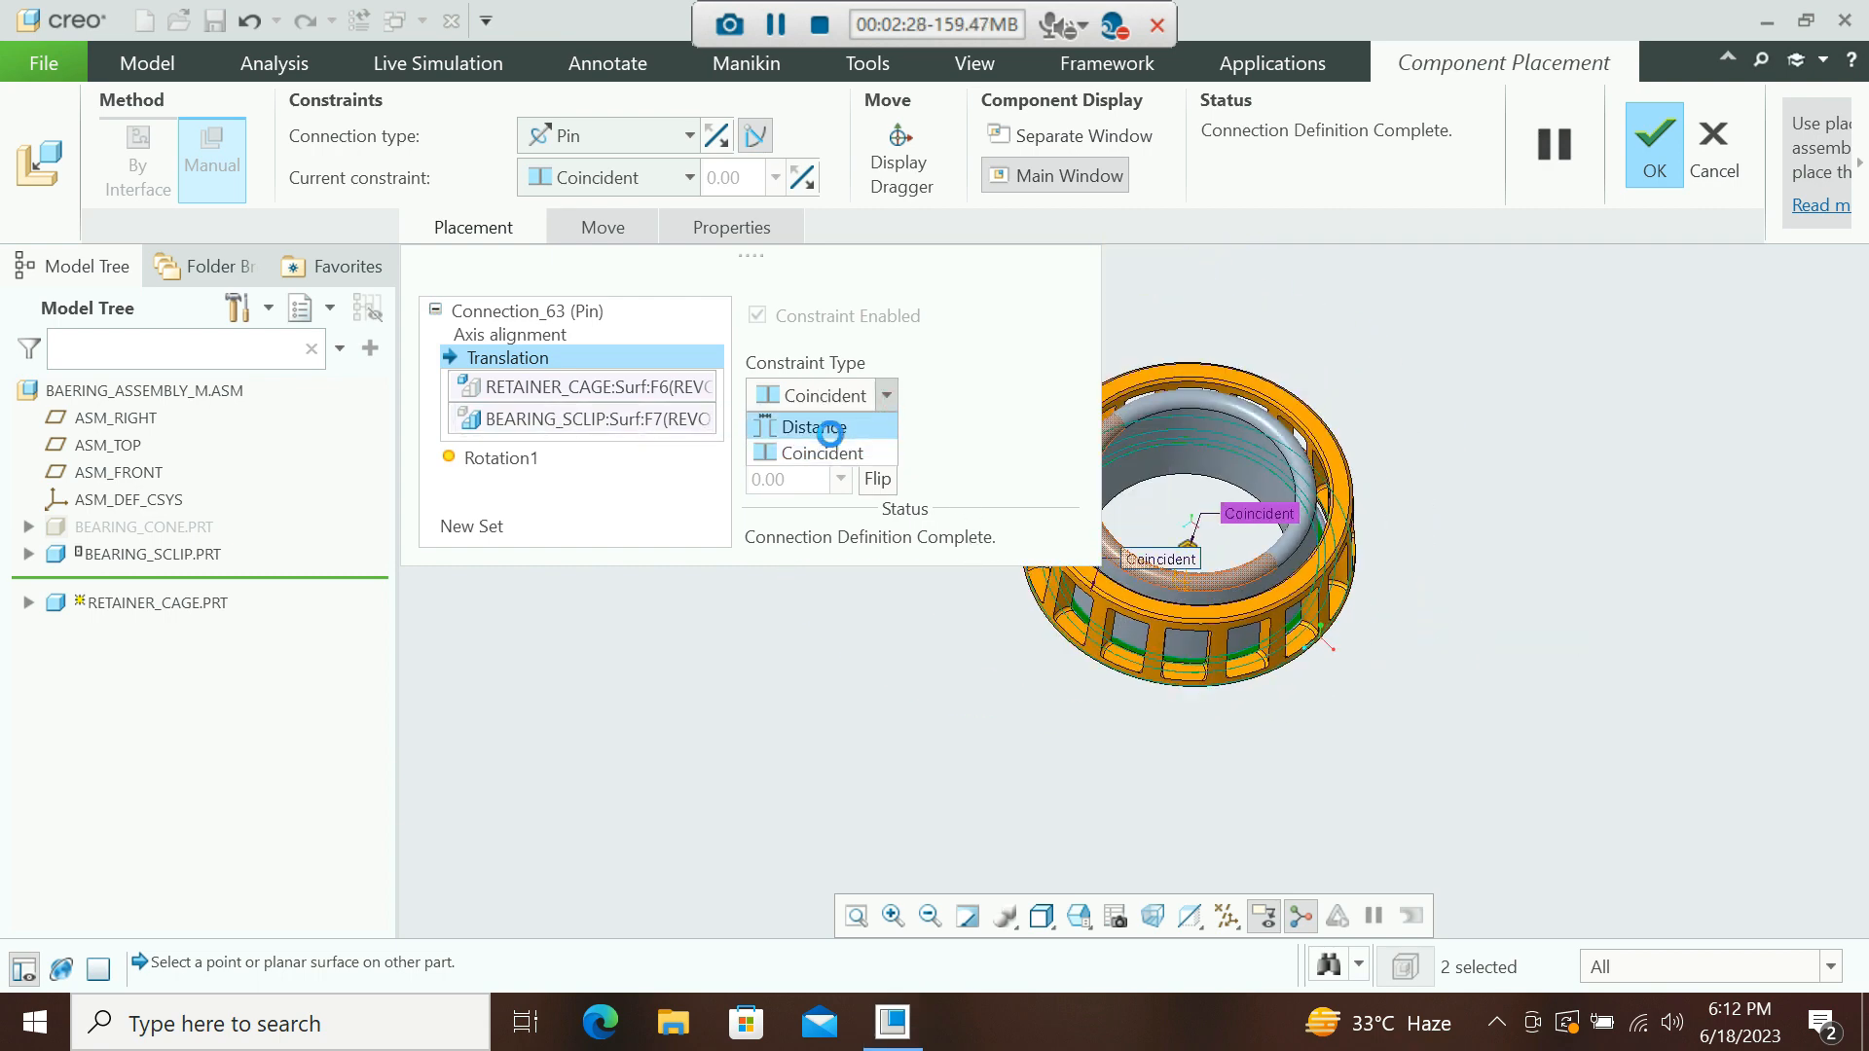
{"action": "left_click", "coordinate": [825, 426]}
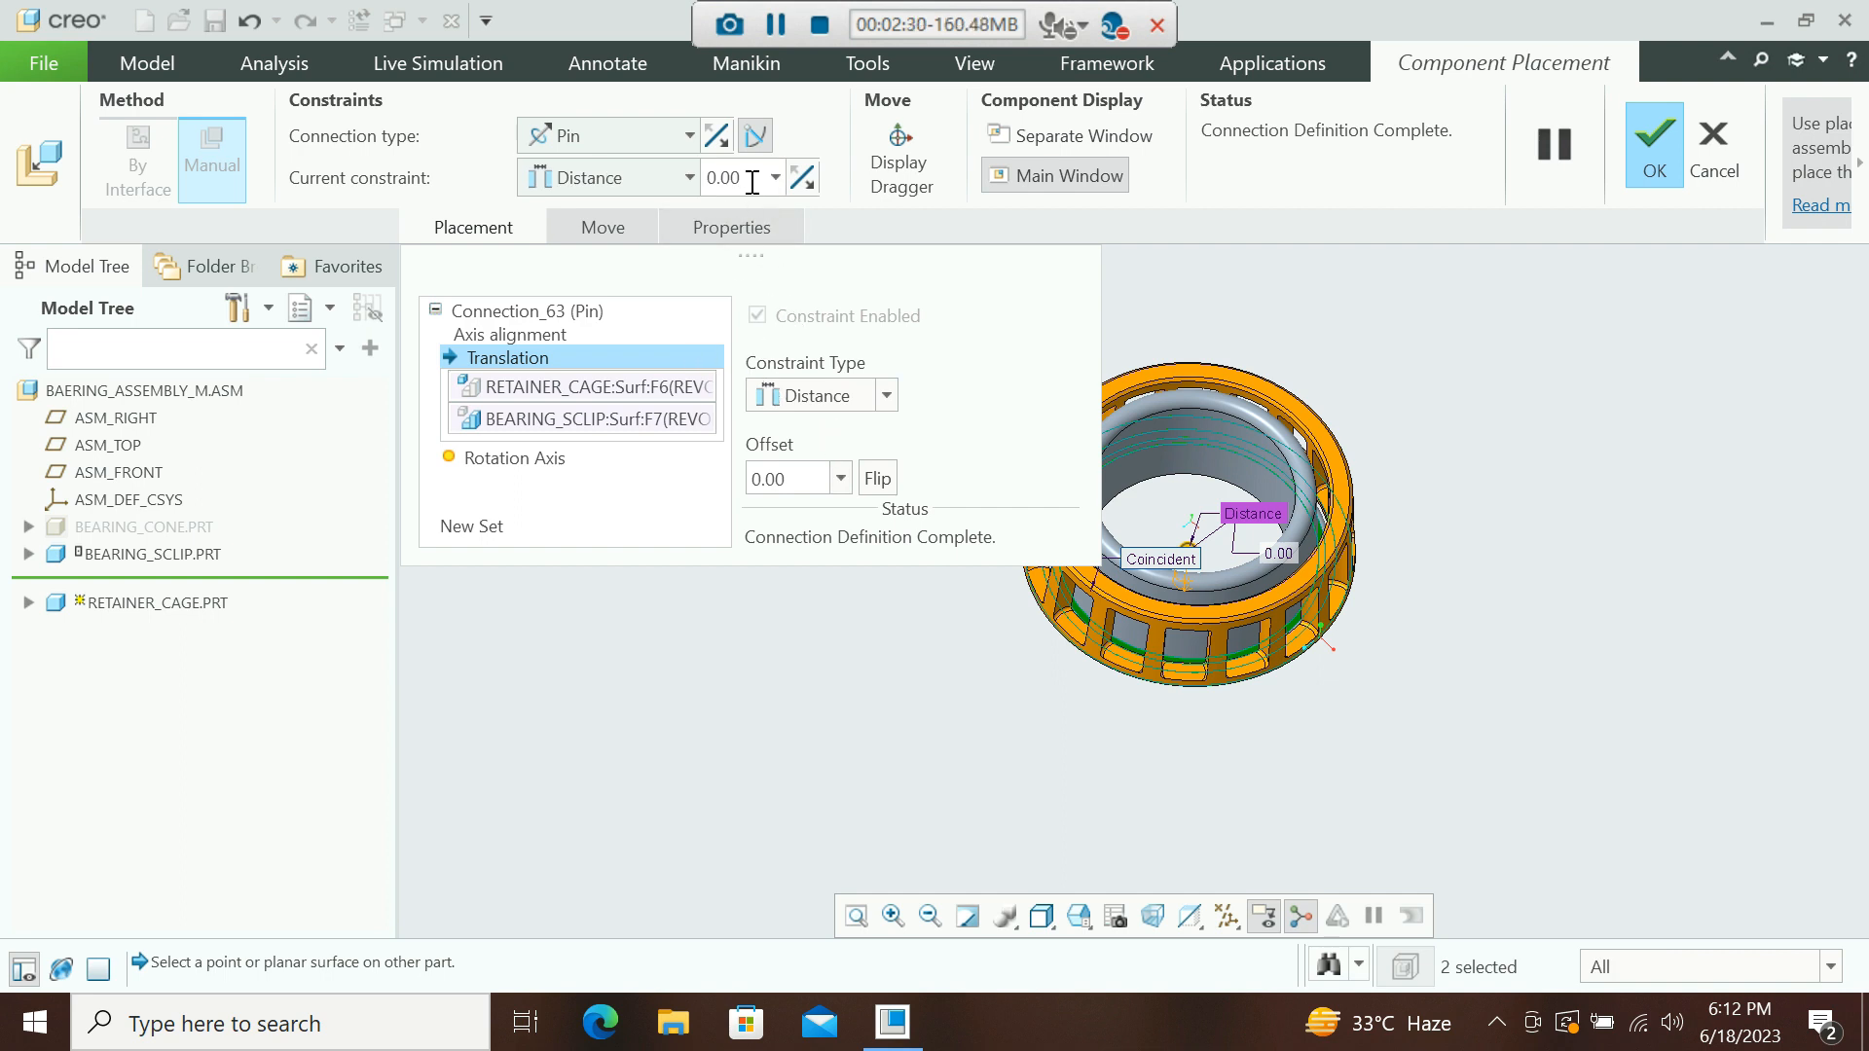
{"action": "left_click_drag", "start_coordinate": [751, 179], "coordinate": [690, 181]}
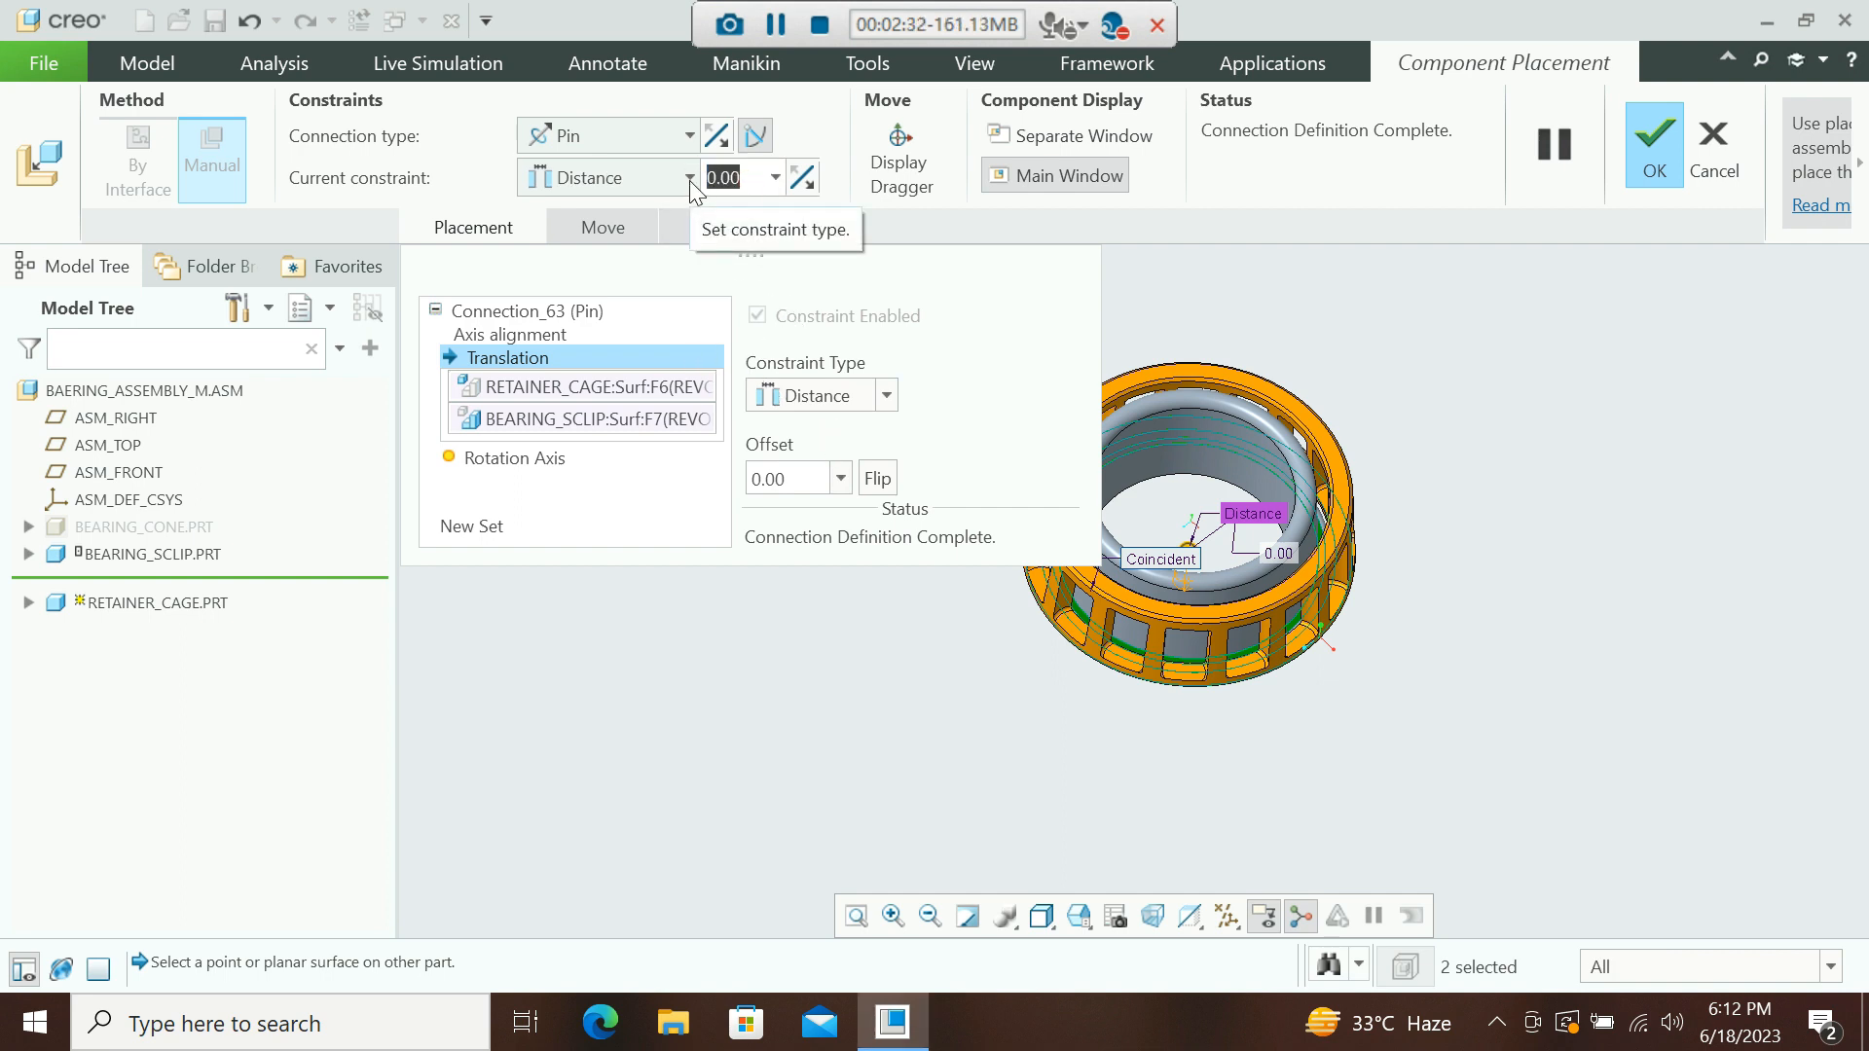
{"action": "key", "text": "BackSpace"}
{"action": "type", "text": ".5"}
{"action": "key", "text": "Return"}
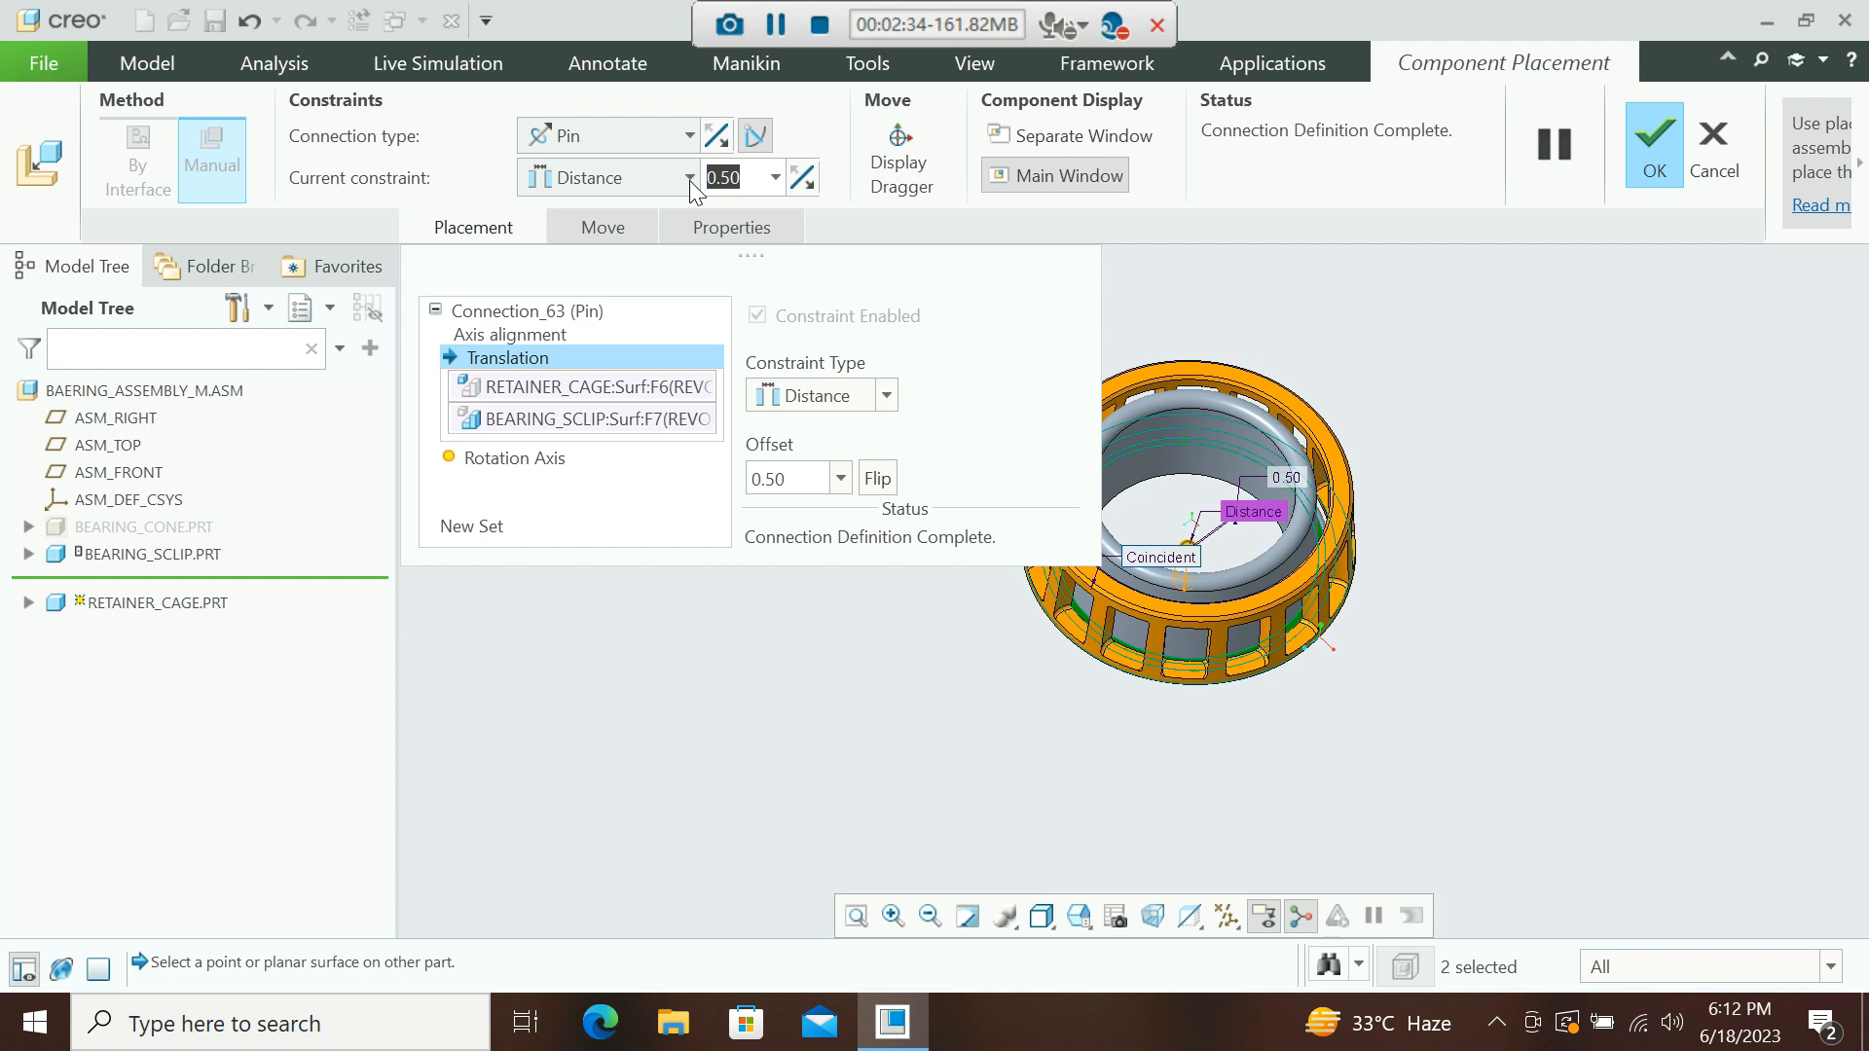
{"action": "middle_click_drag", "start_coordinate": [1590, 539], "coordinate": [1404, 679]}
{"action": "middle_click", "coordinate": [1404, 674]}
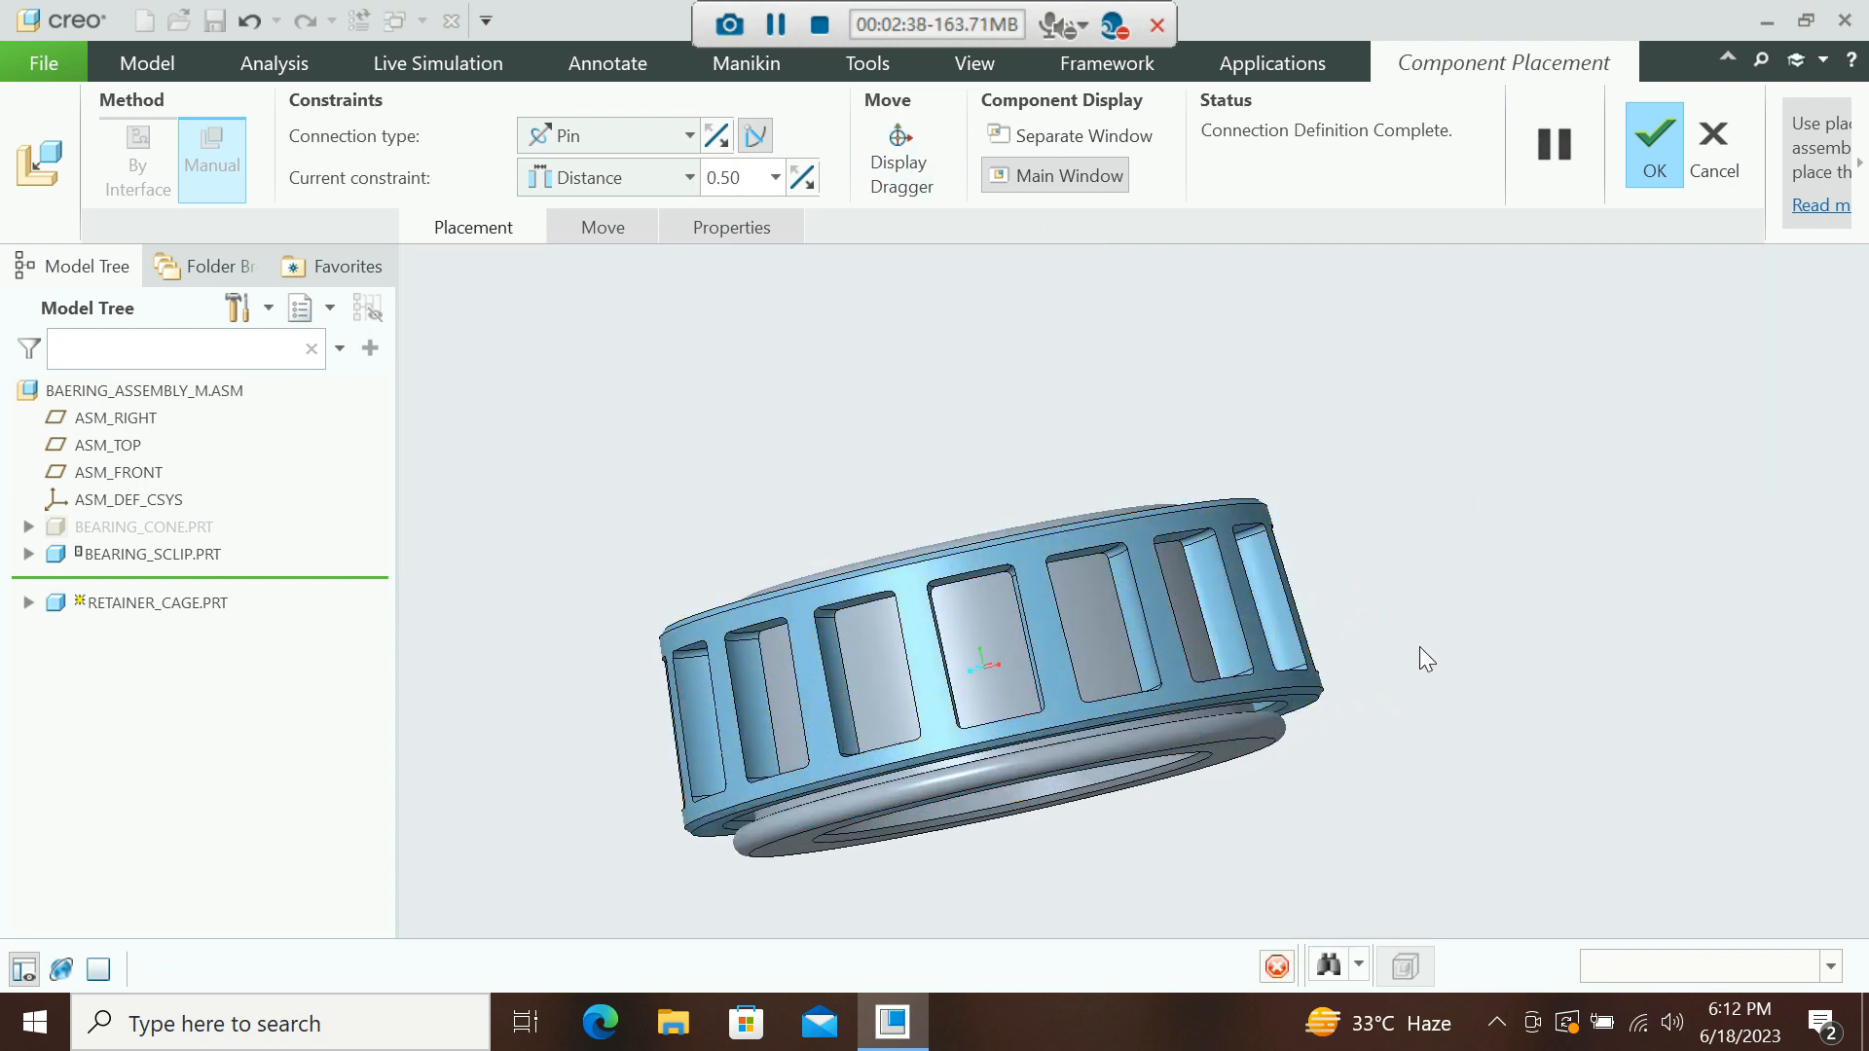
Drag the inner cone with the Drag Components tool to test the pin motion.
{"action": "mouse_move", "coordinate": [1435, 611]}
{"action": "middle_mouse_down"}
{"action": "mouse_move", "coordinate": [1359, 615]}
{"action": "mouse_move", "coordinate": [1368, 645]}
{"action": "middle_mouse_up"}
{"action": "scroll", "coordinate": [1359, 615], "scroll_direction": "down", "scroll_amount": 3}
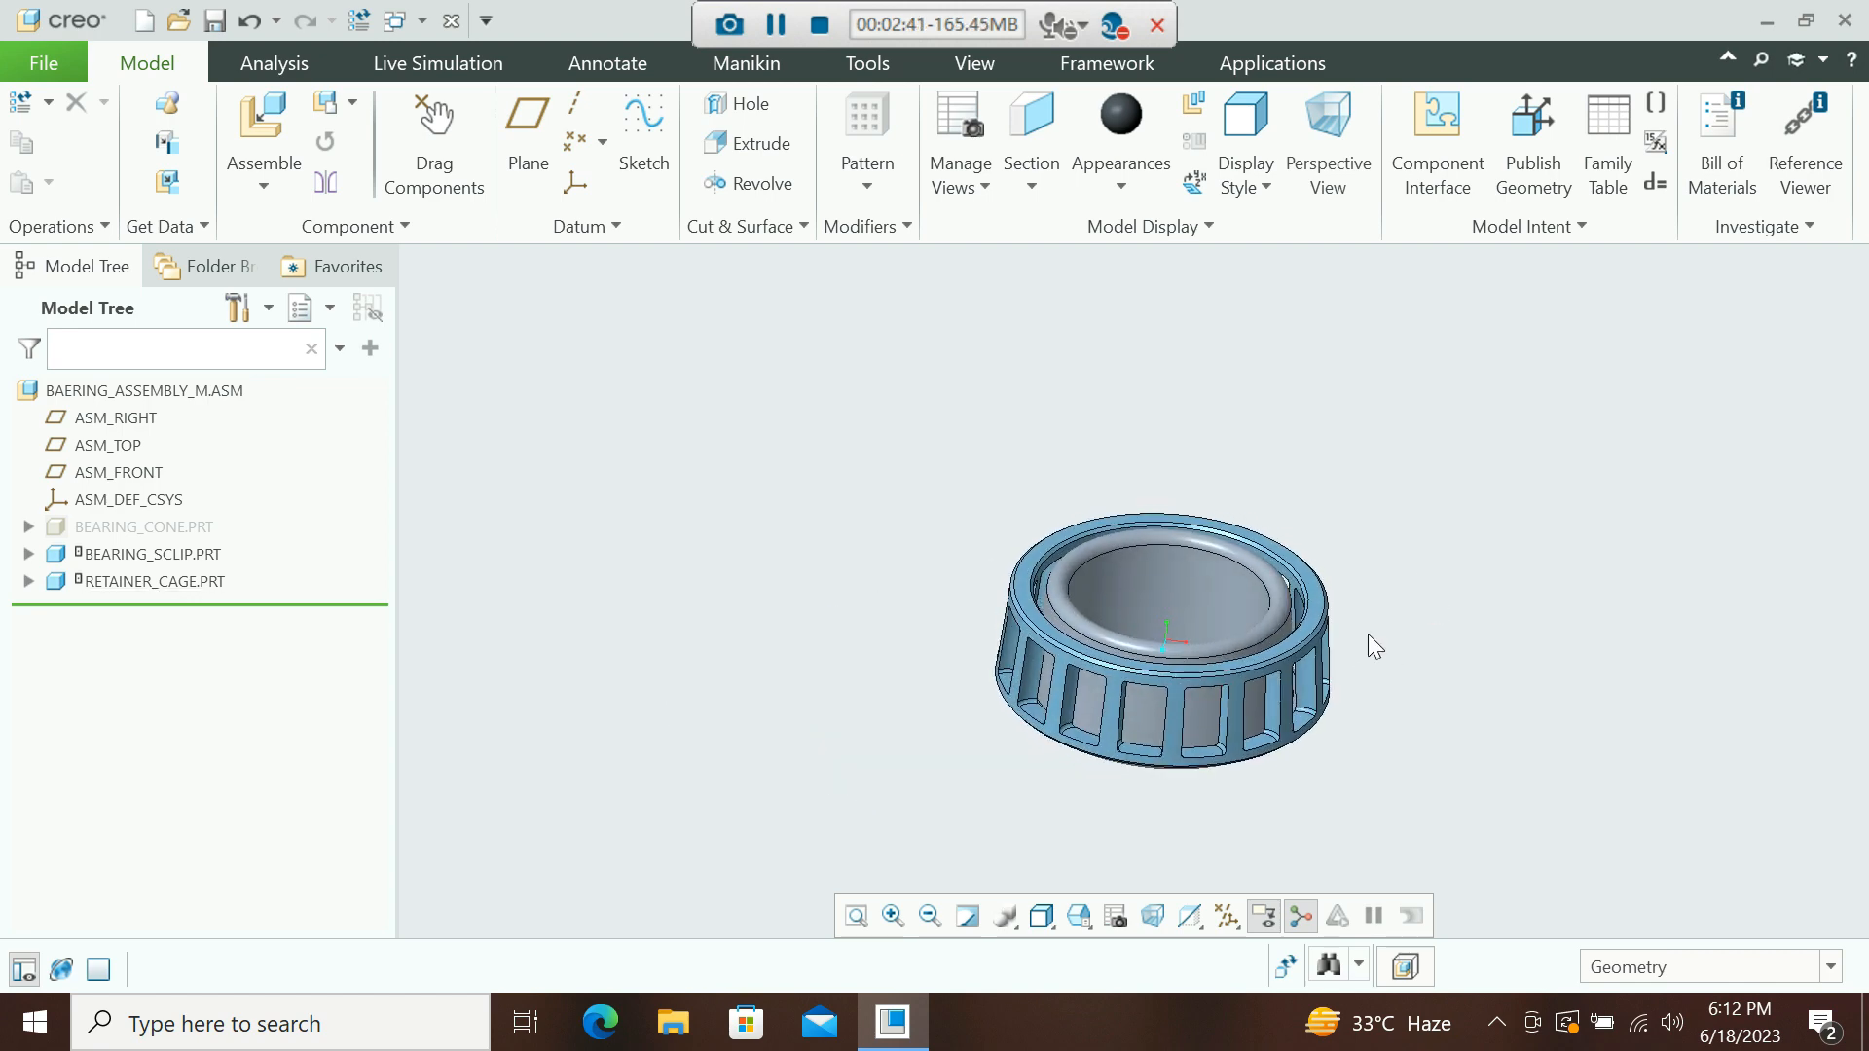
{"action": "left_click", "coordinate": [438, 146]}
{"action": "scroll", "coordinate": [1075, 588], "scroll_direction": "up", "scroll_amount": 2}
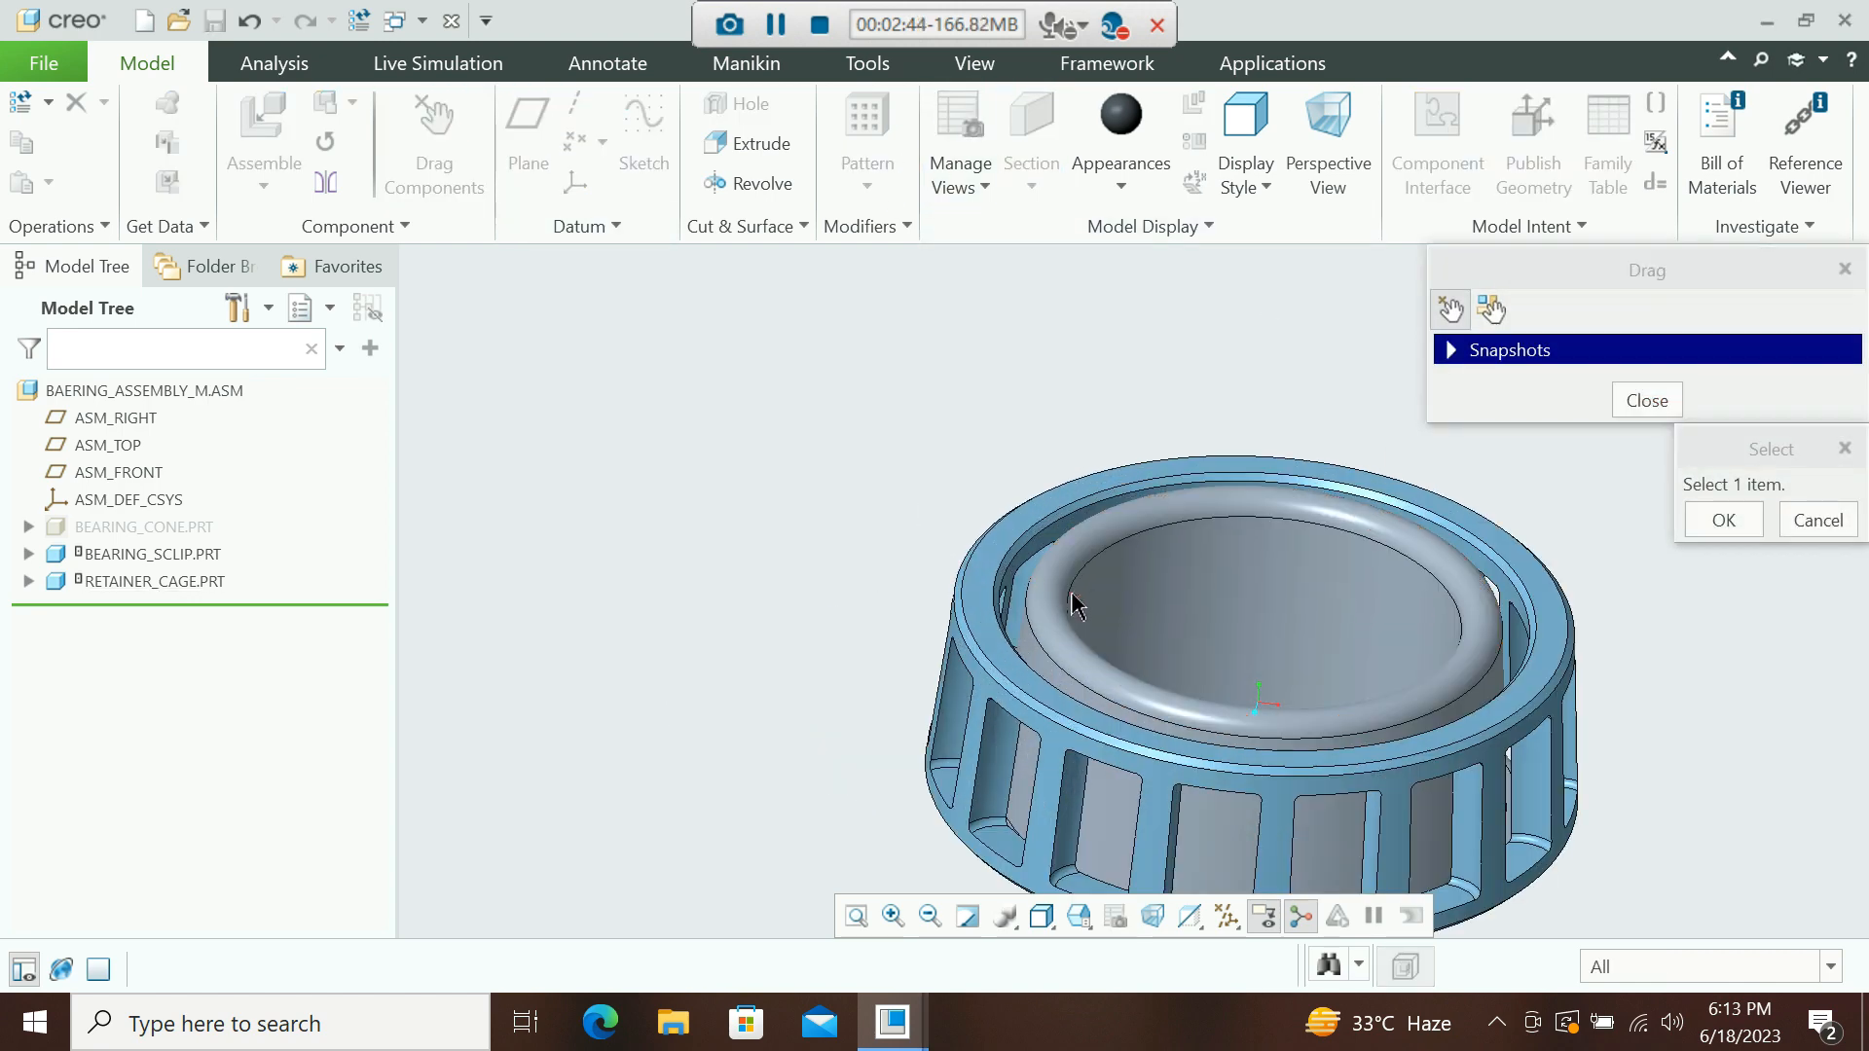
{"action": "left_click", "coordinate": [1077, 598]}
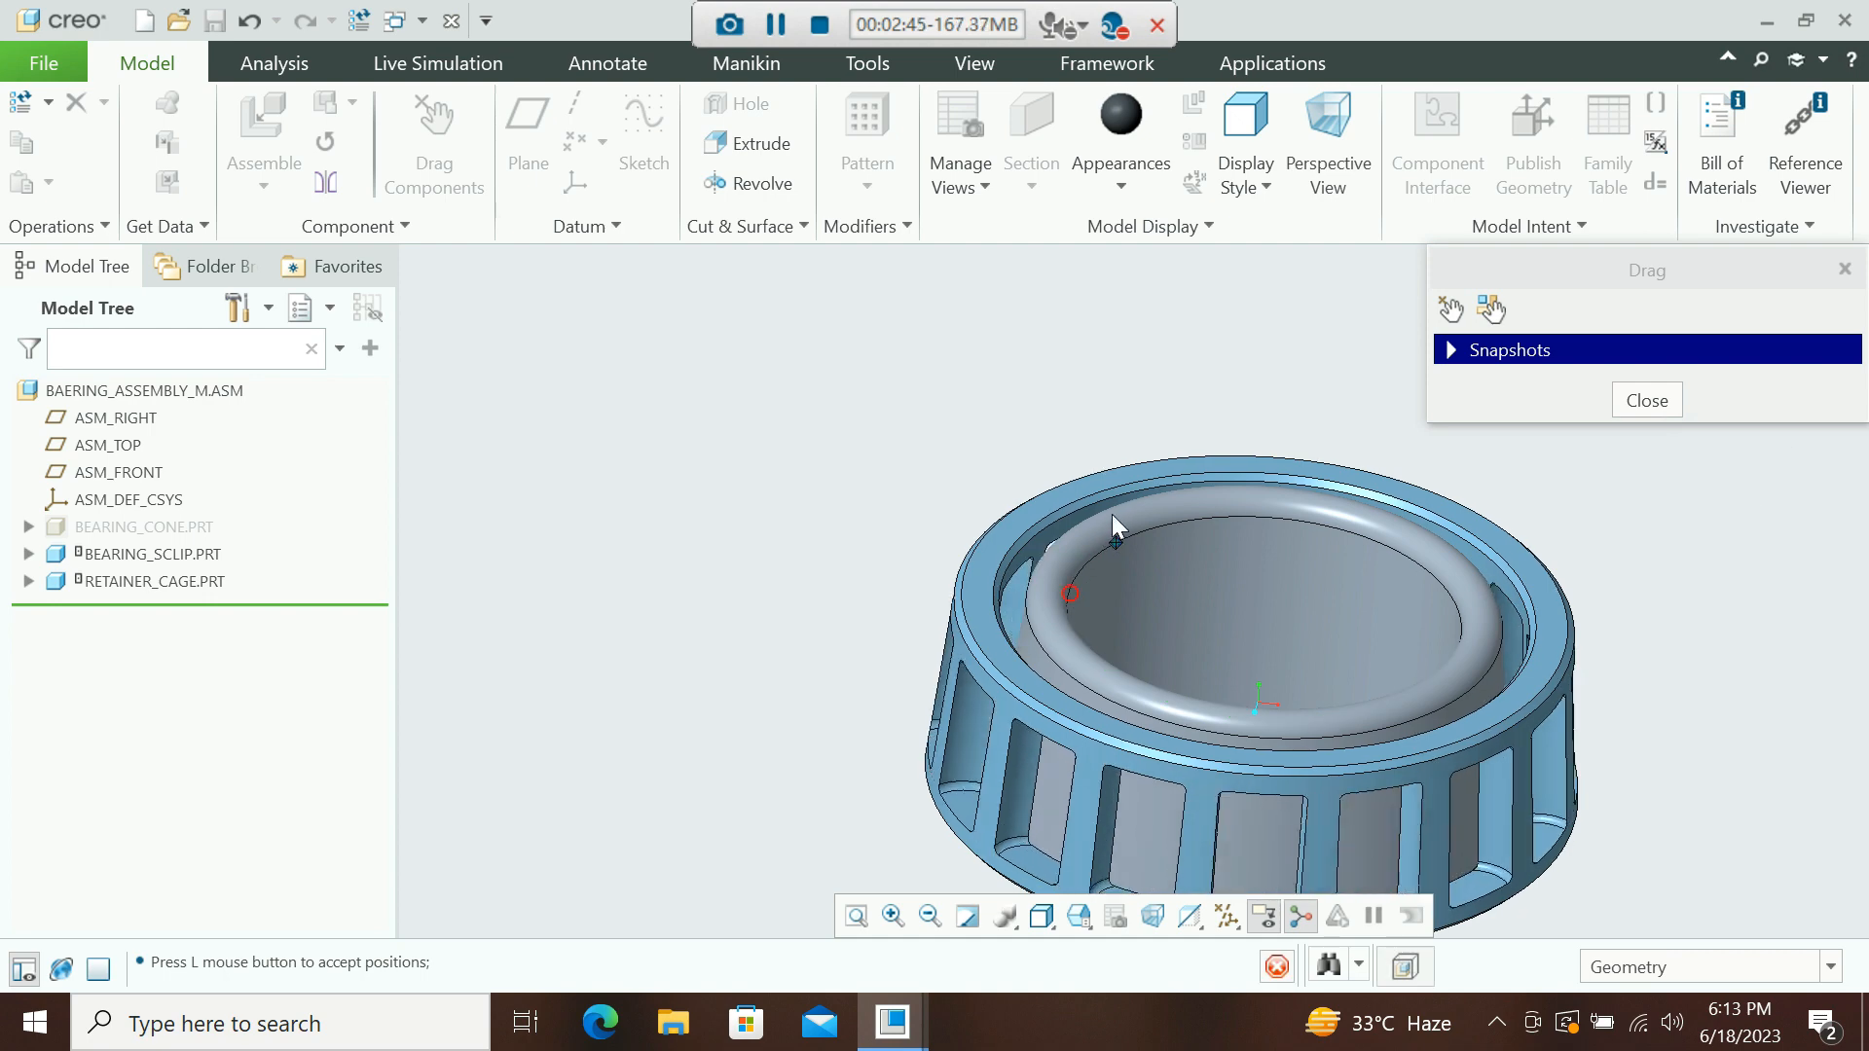
{"action": "middle_click", "coordinate": [1226, 673]}
{"action": "scroll", "coordinate": [1026, 467], "scroll_direction": "down", "scroll_amount": 3}
{"action": "scroll", "coordinate": [1026, 467], "scroll_direction": "down", "scroll_amount": 1}
{"action": "left_click", "coordinate": [1723, 519]}
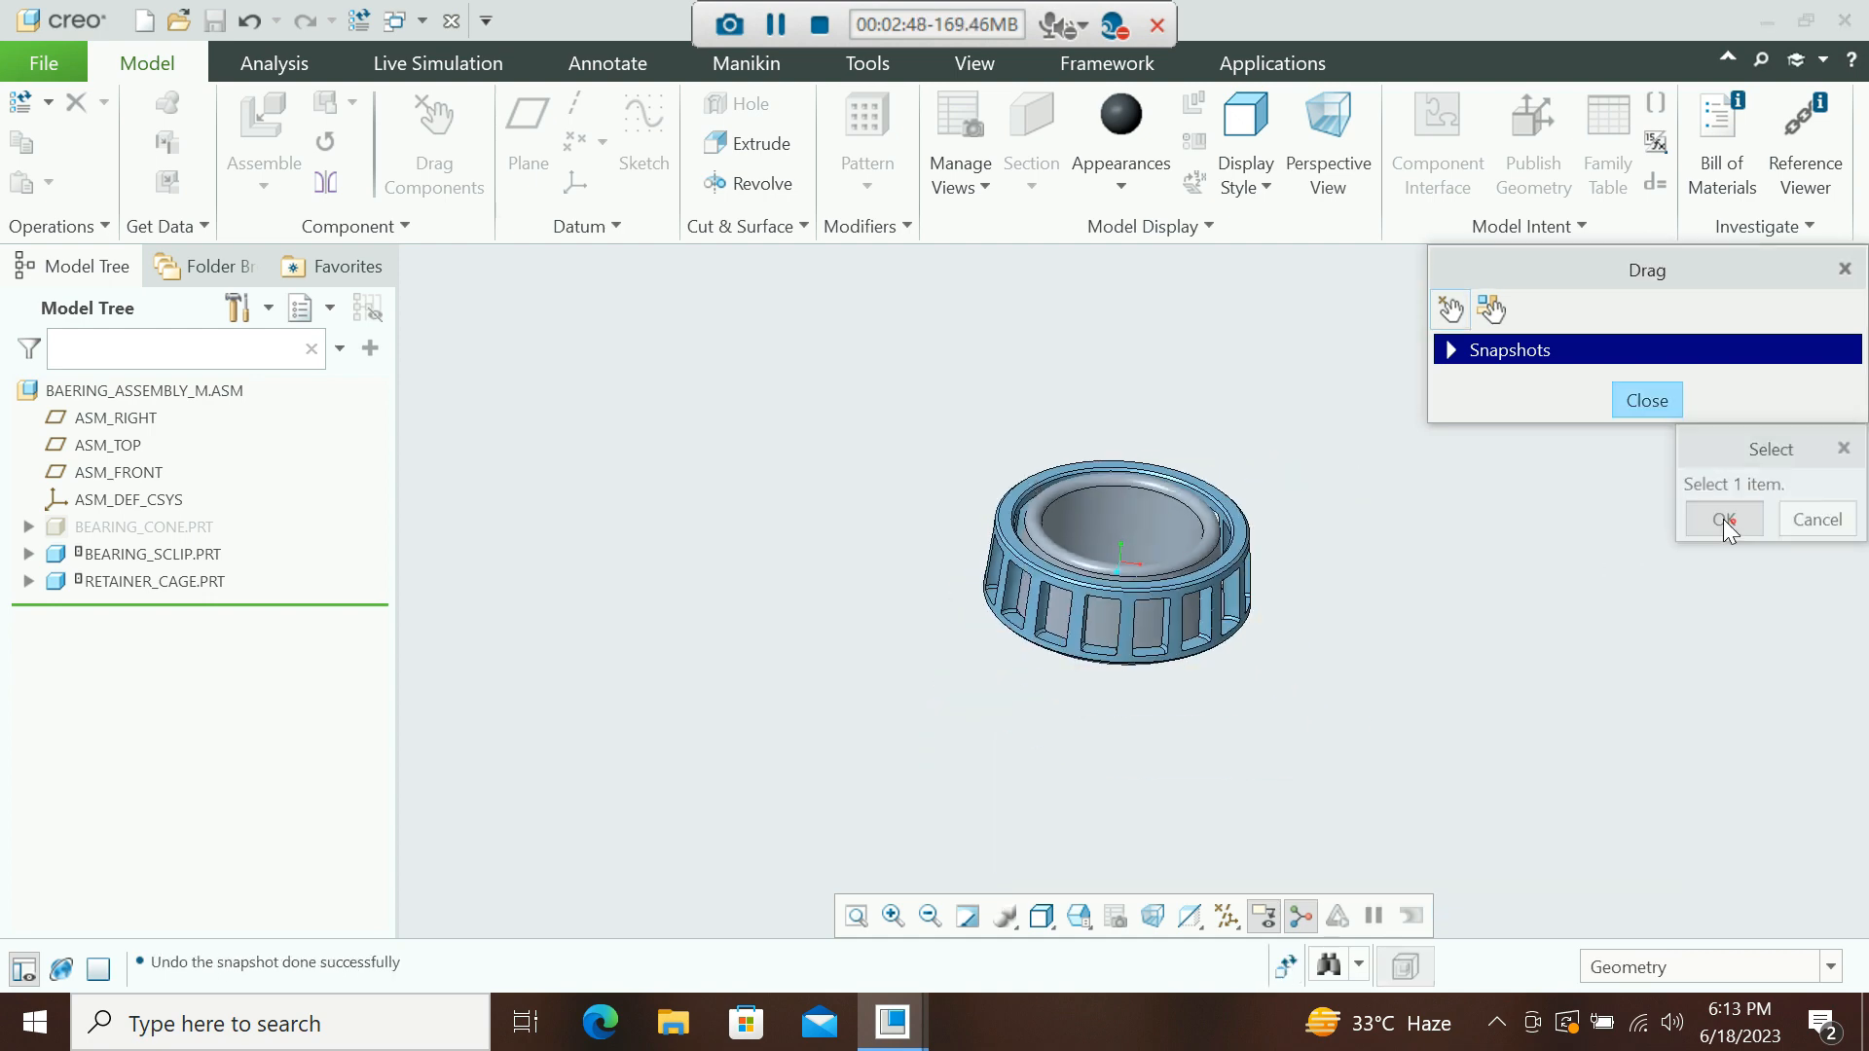
{"action": "left_click", "coordinate": [1643, 399]}
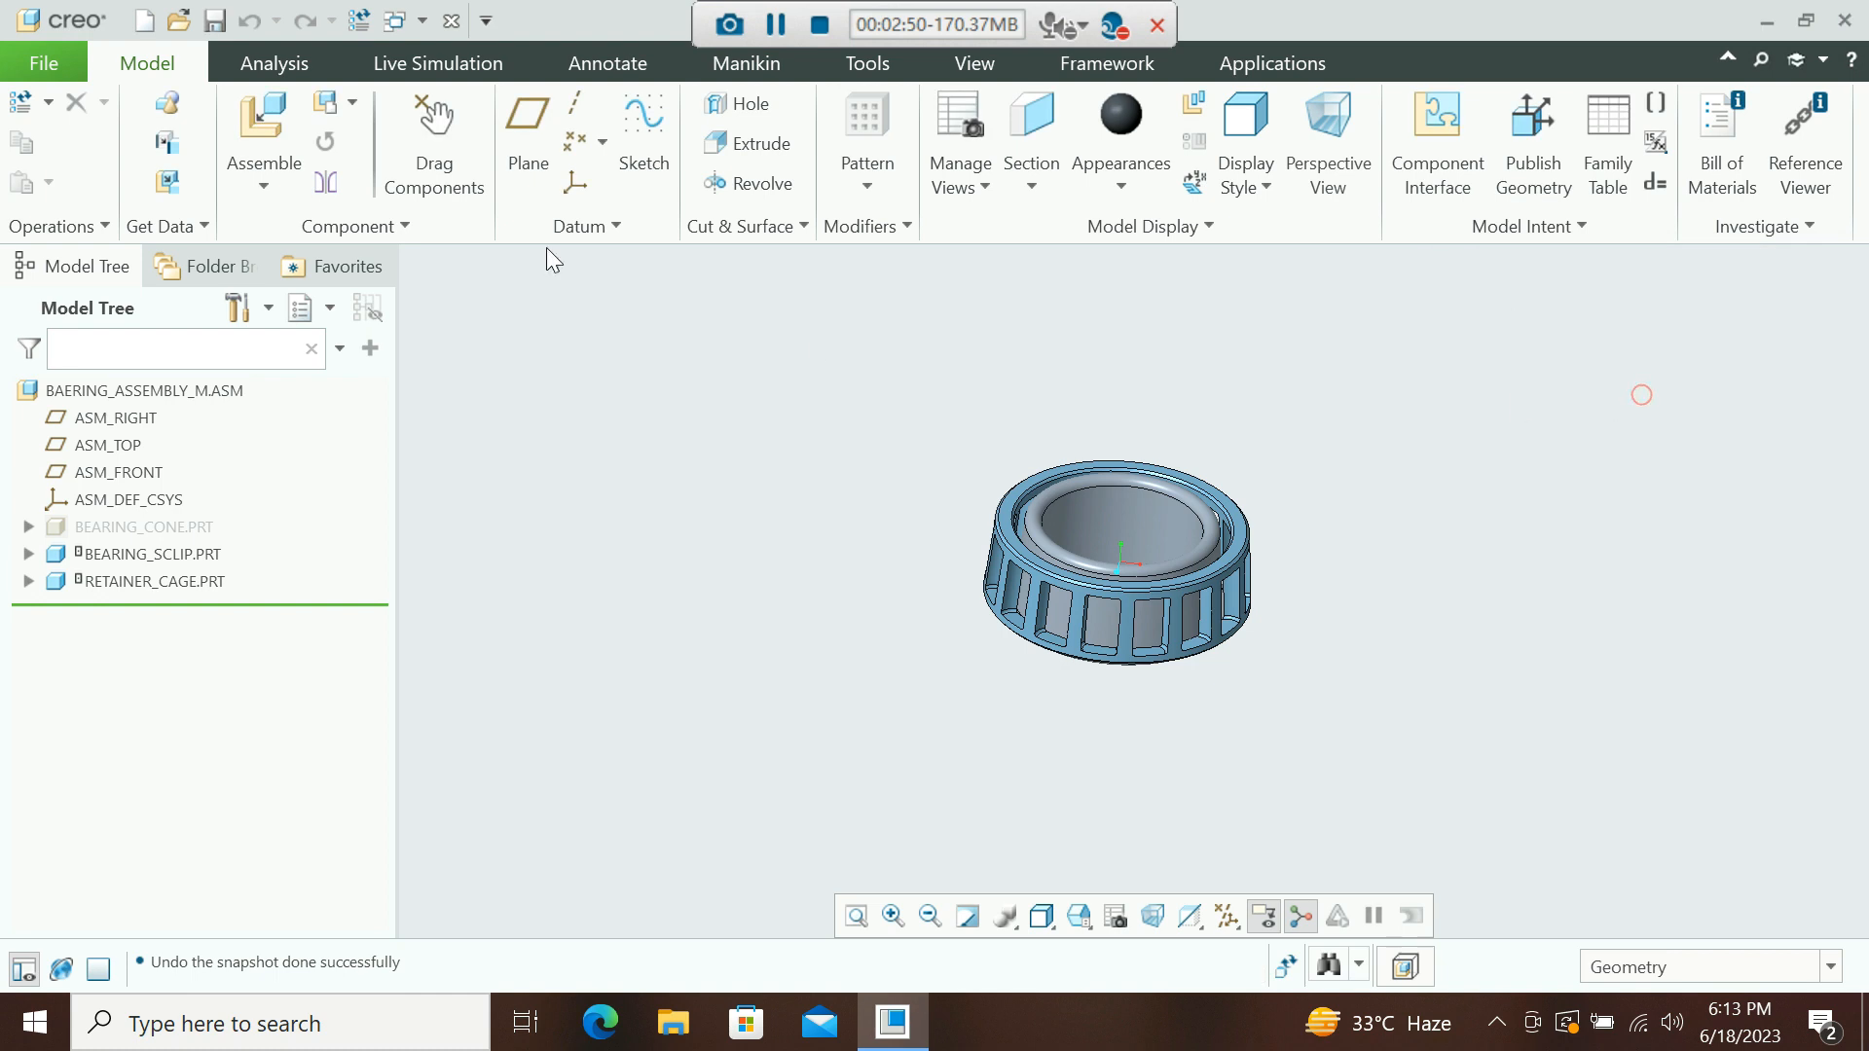
Assemble the part bearing_roller.prt into the bearing assembly.
{"action": "left_click", "coordinate": [255, 190]}
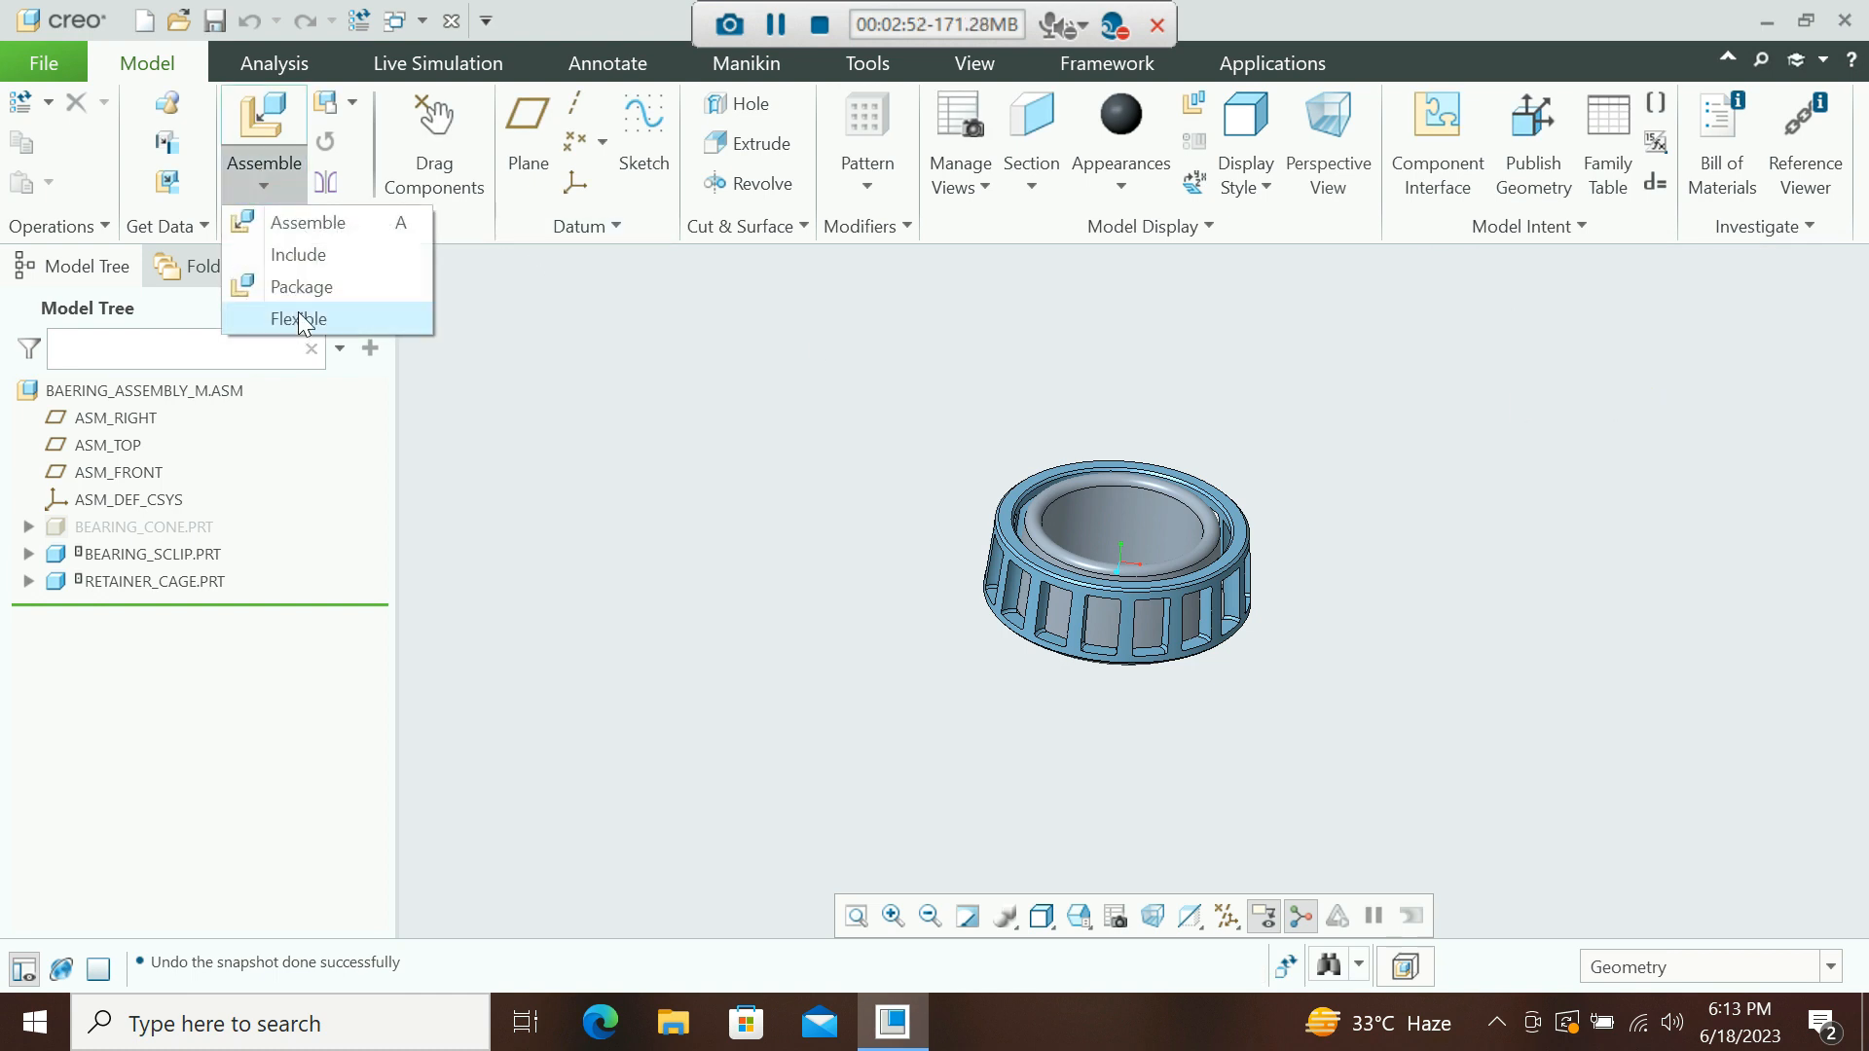
{"action": "left_click", "coordinate": [284, 230]}
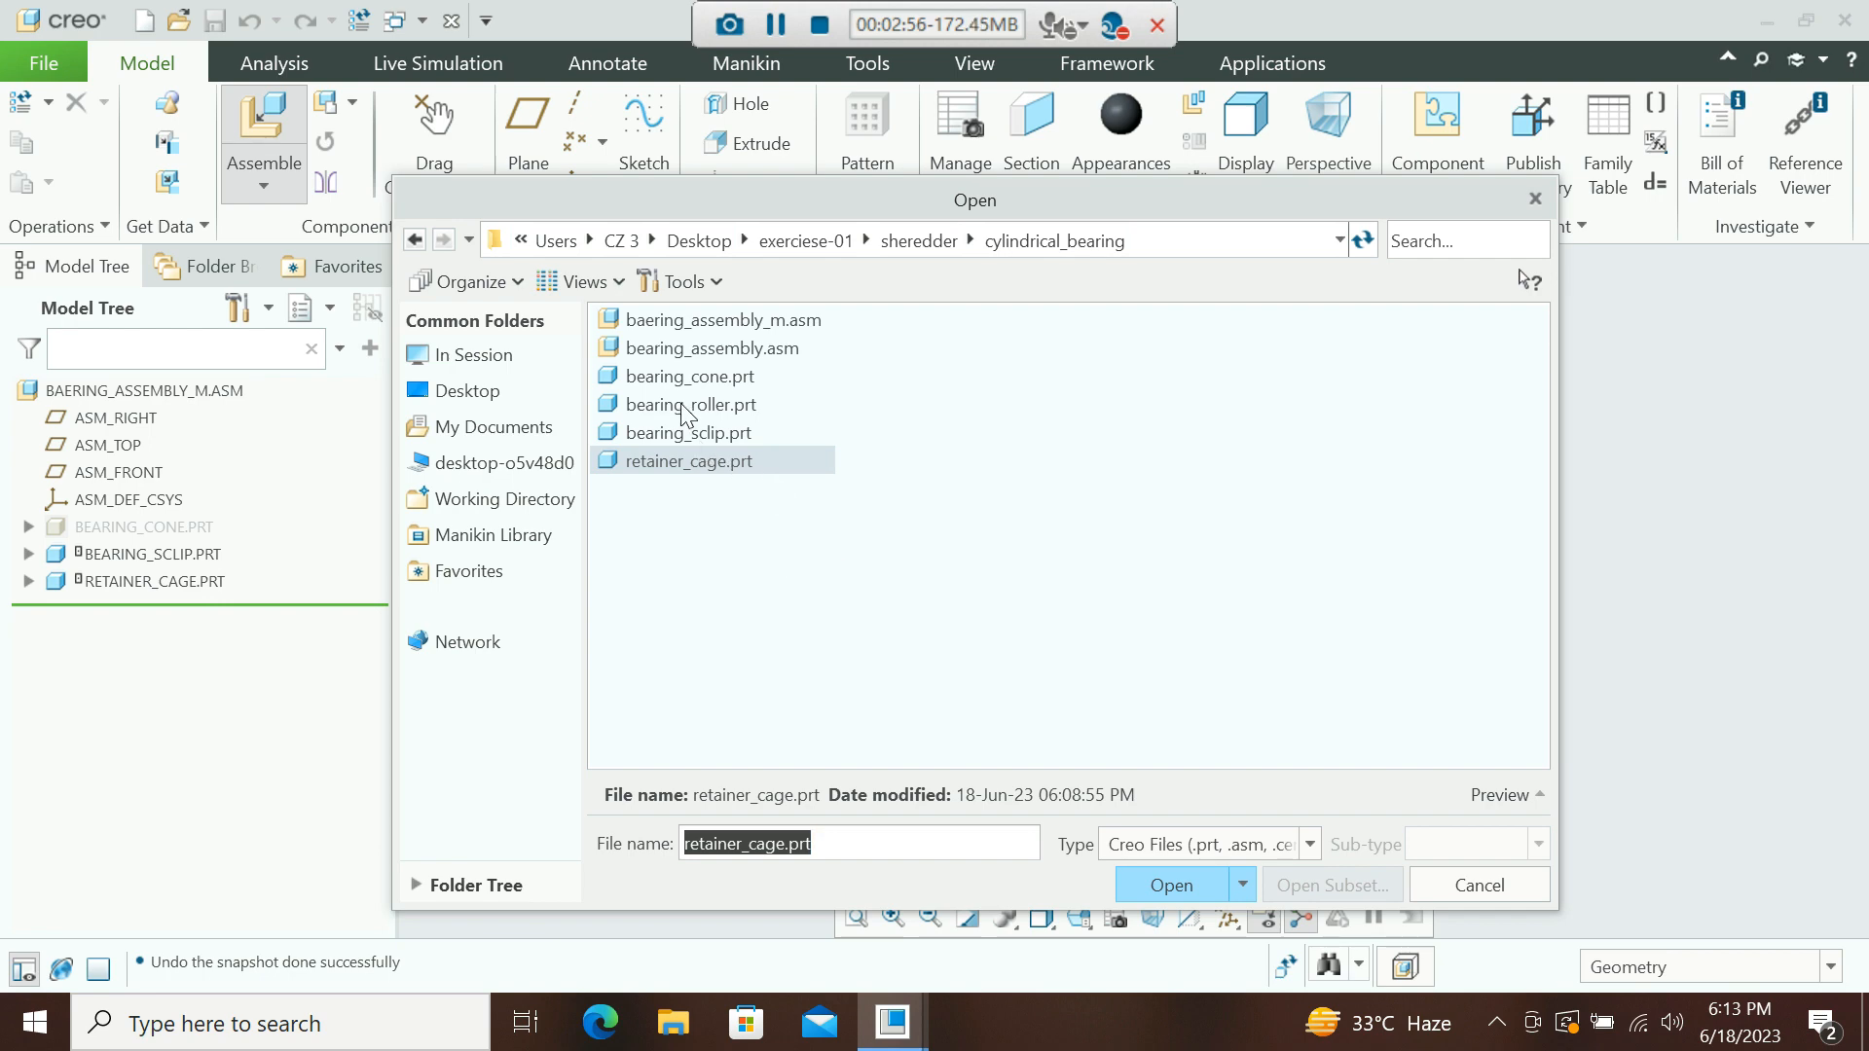
{"action": "left_click", "coordinate": [687, 407]}
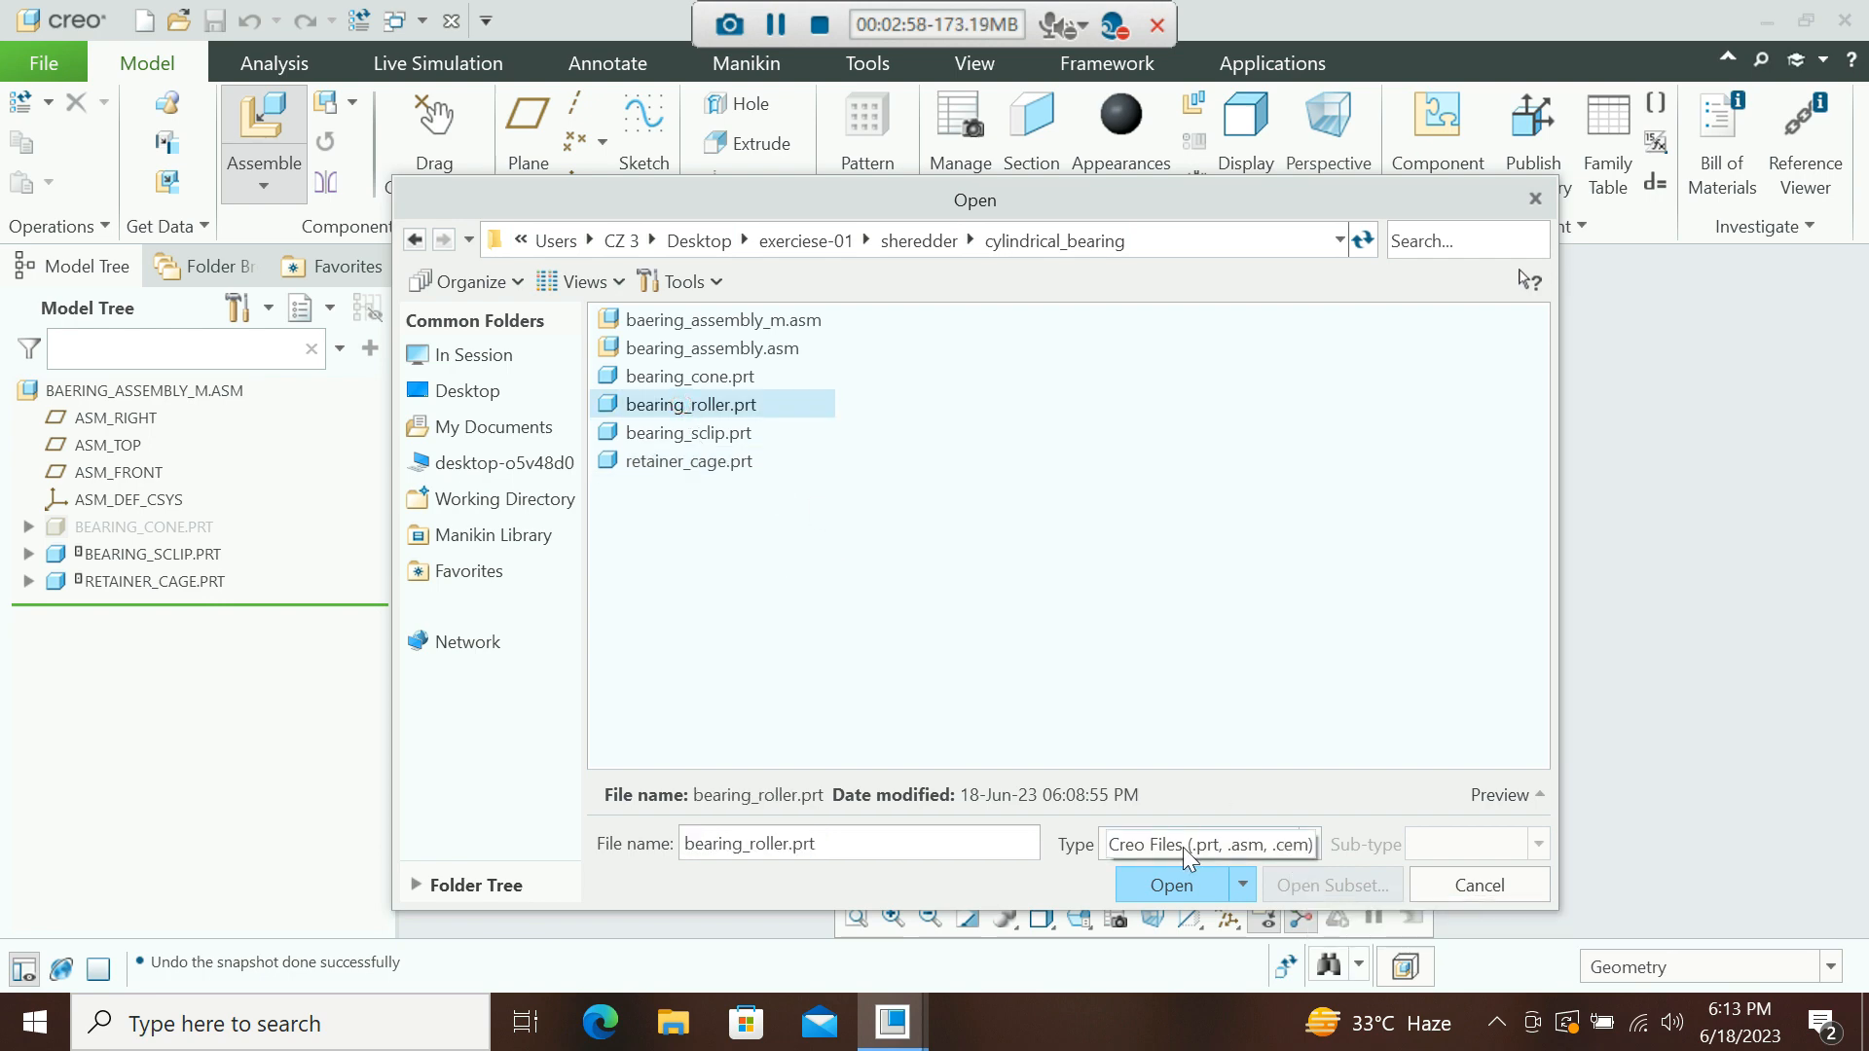
{"action": "left_click", "coordinate": [1176, 884]}
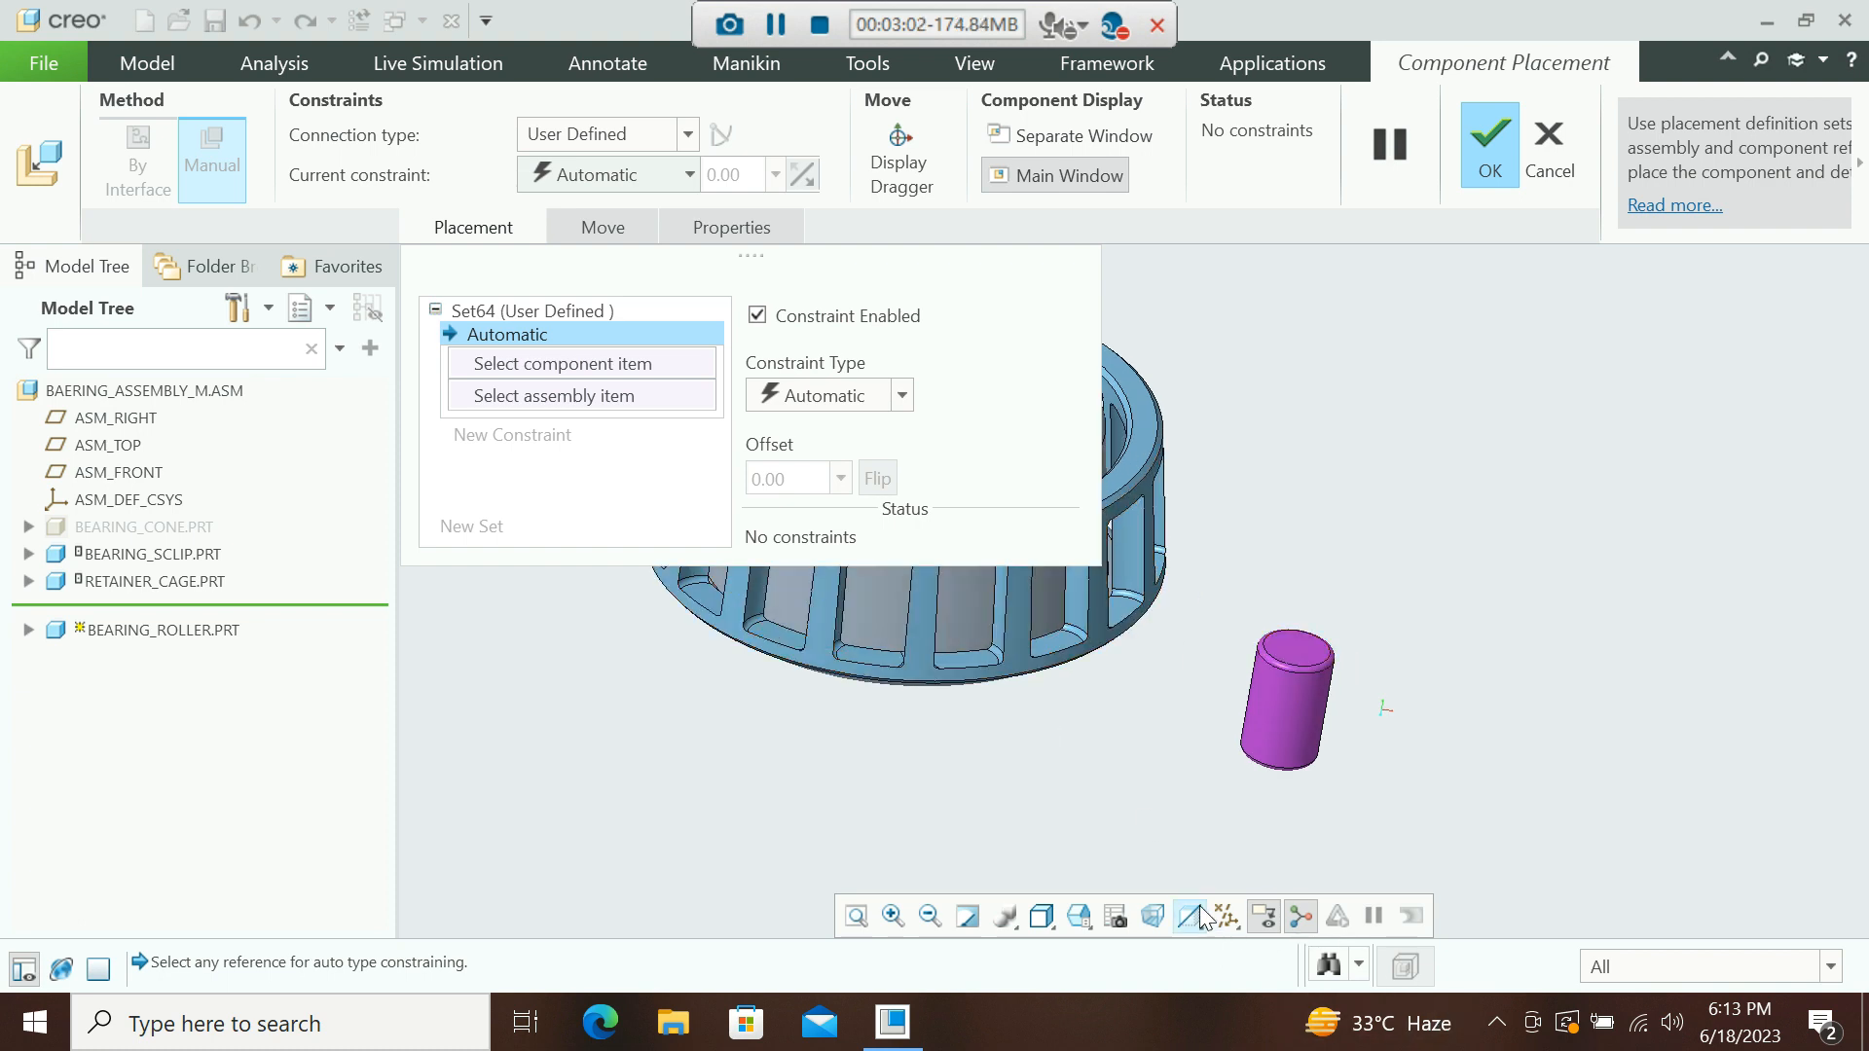
Show datum axes and make the roller's axis coincident with the cage's datum axis A_13.
{"action": "left_click", "coordinate": [484, 226]}
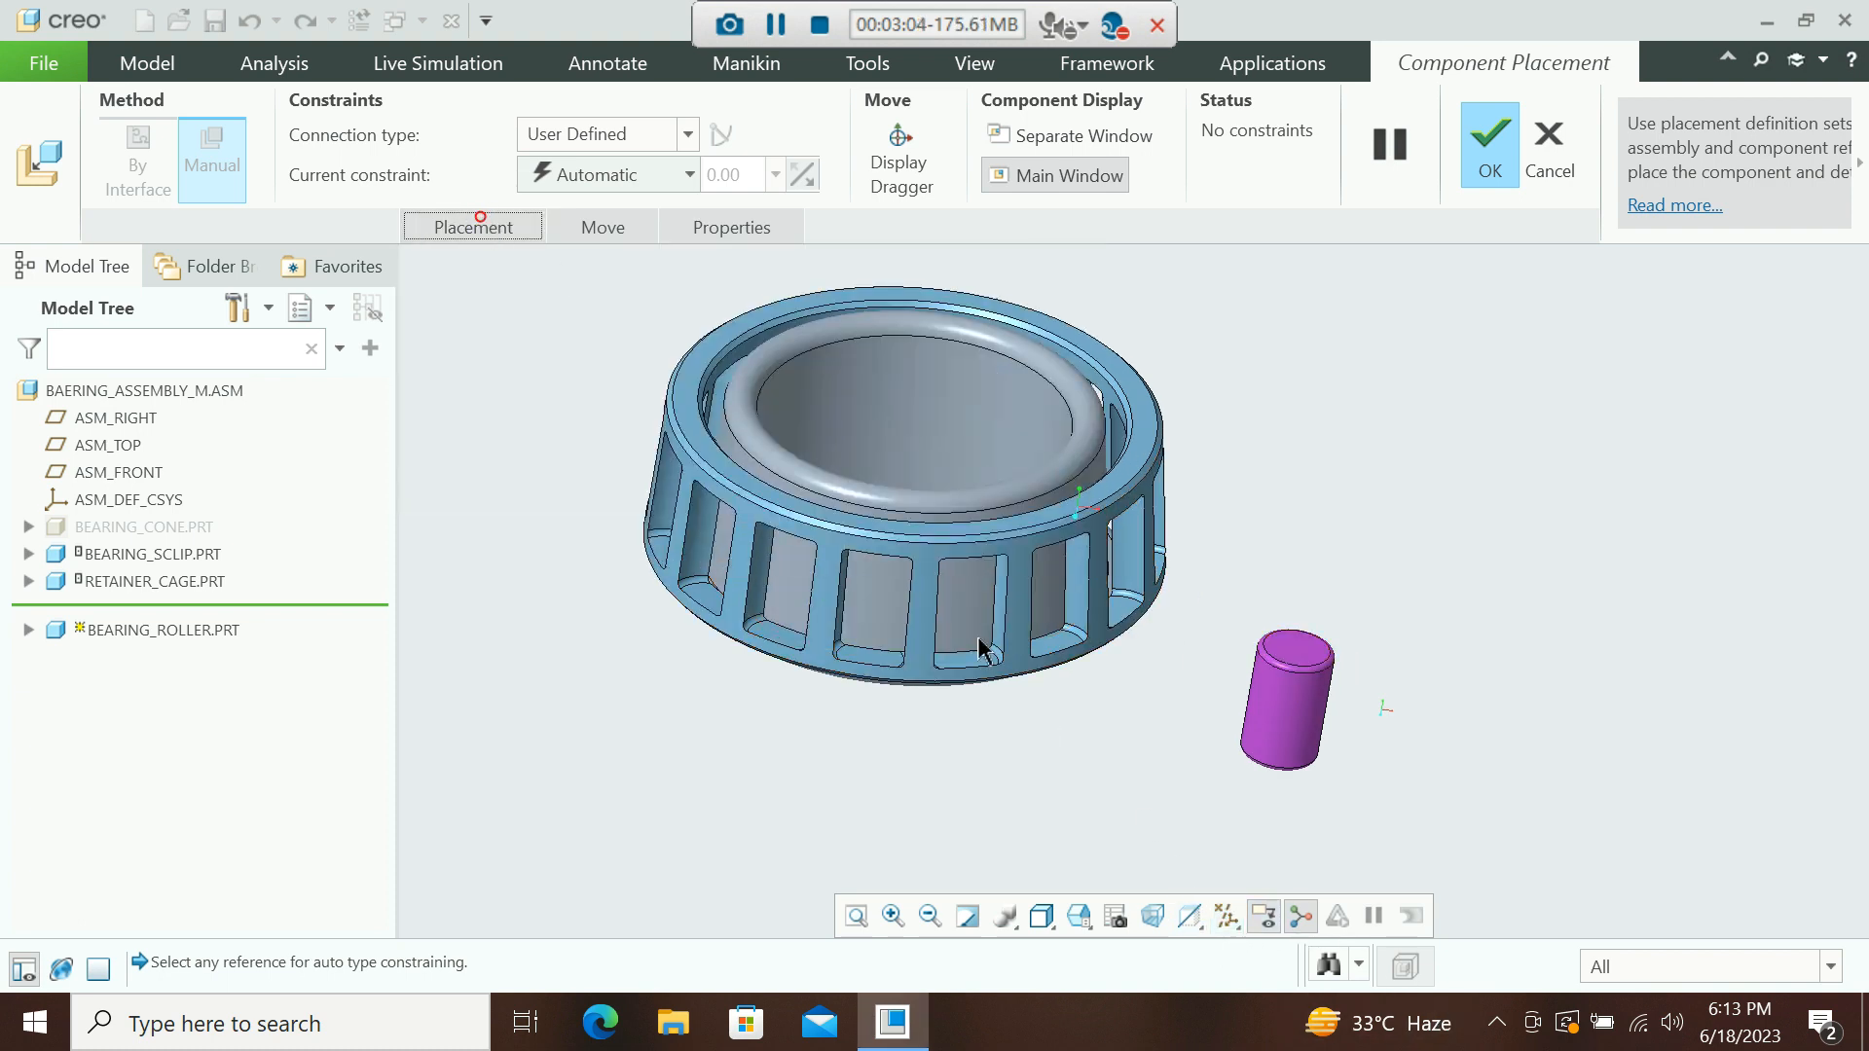
{"action": "left_click", "coordinate": [1226, 916]}
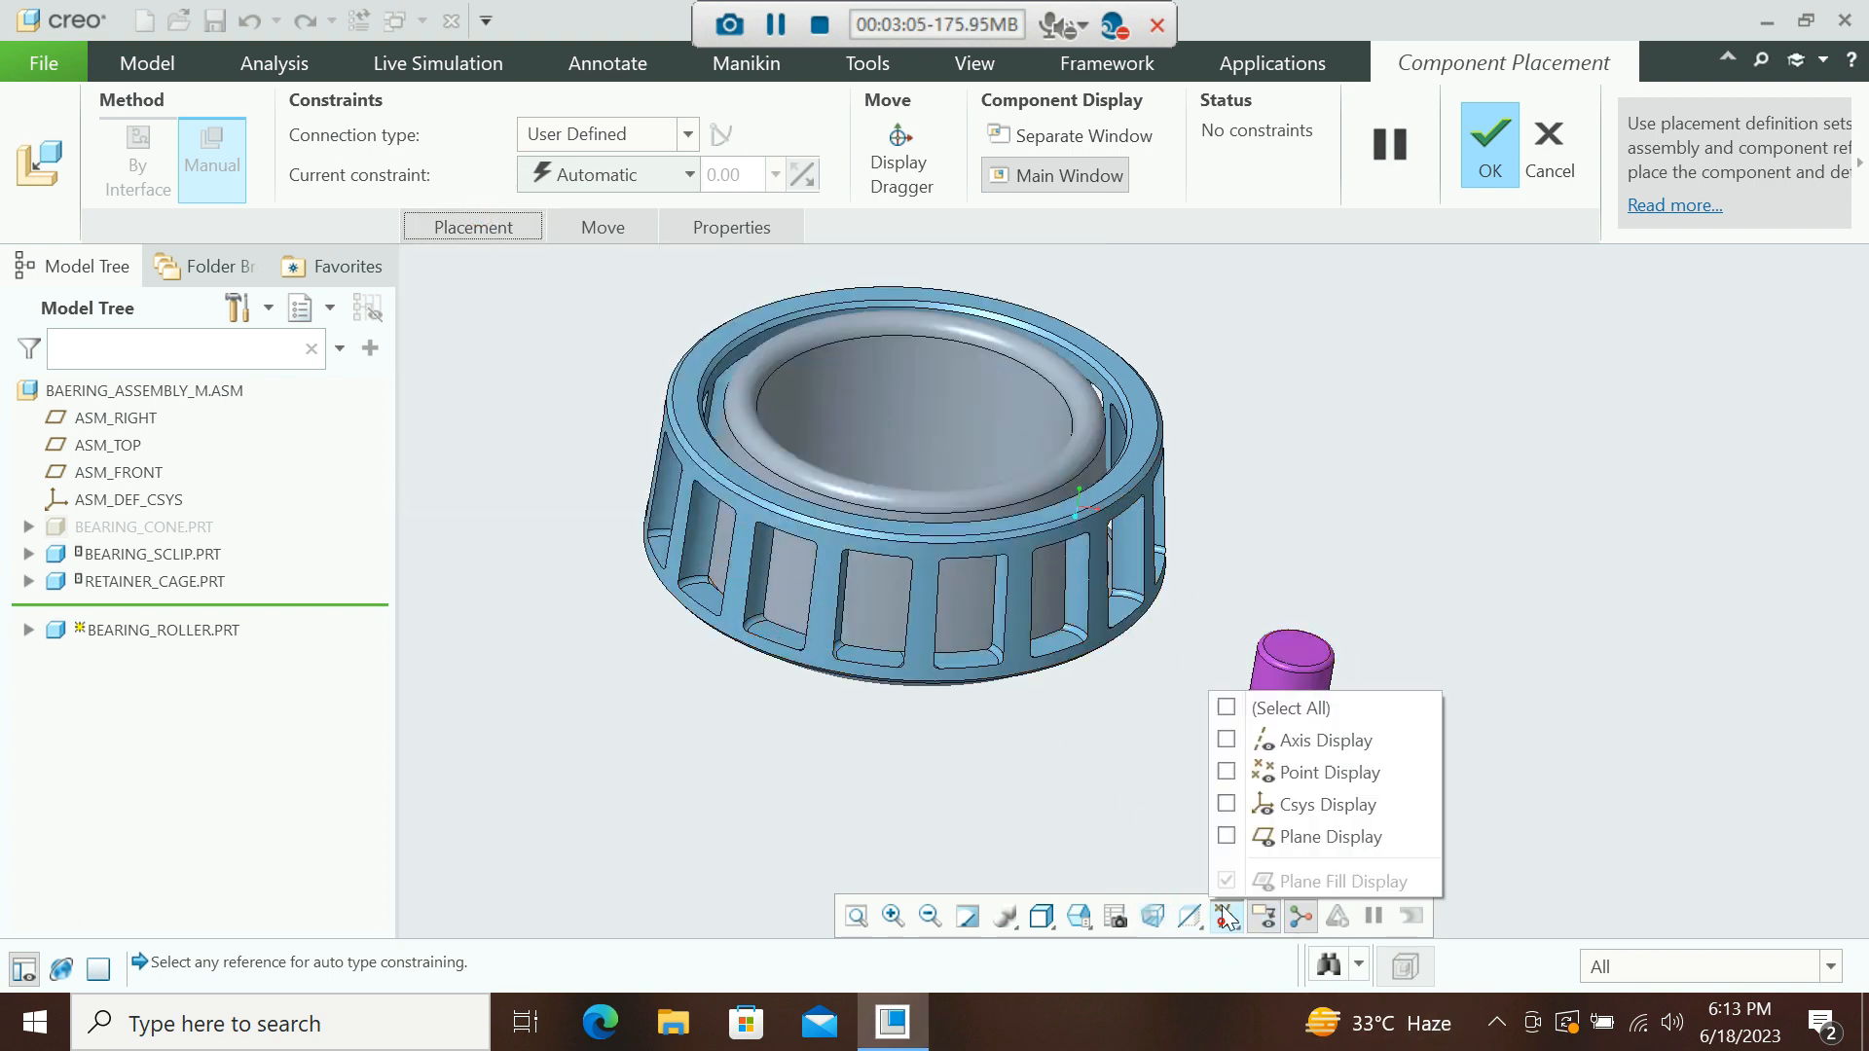
{"action": "left_click", "coordinate": [1265, 742]}
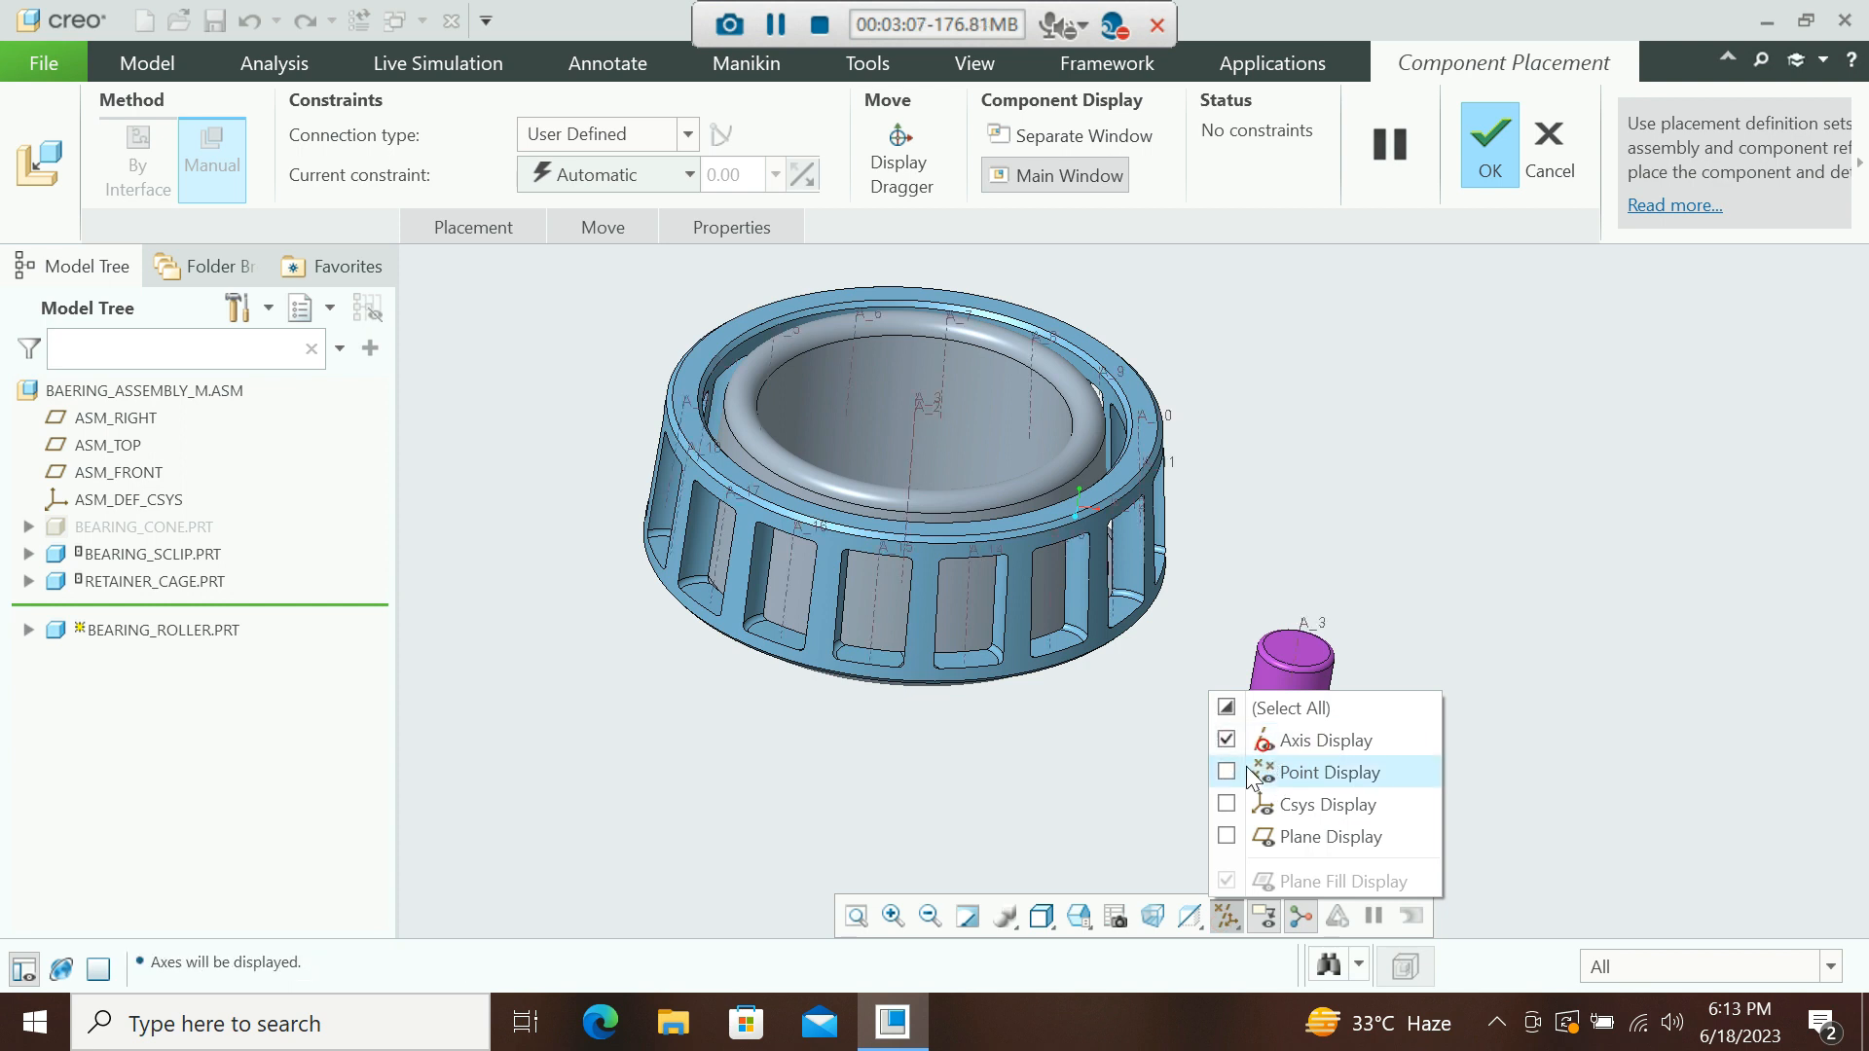
{"action": "left_click", "coordinate": [1311, 627]}
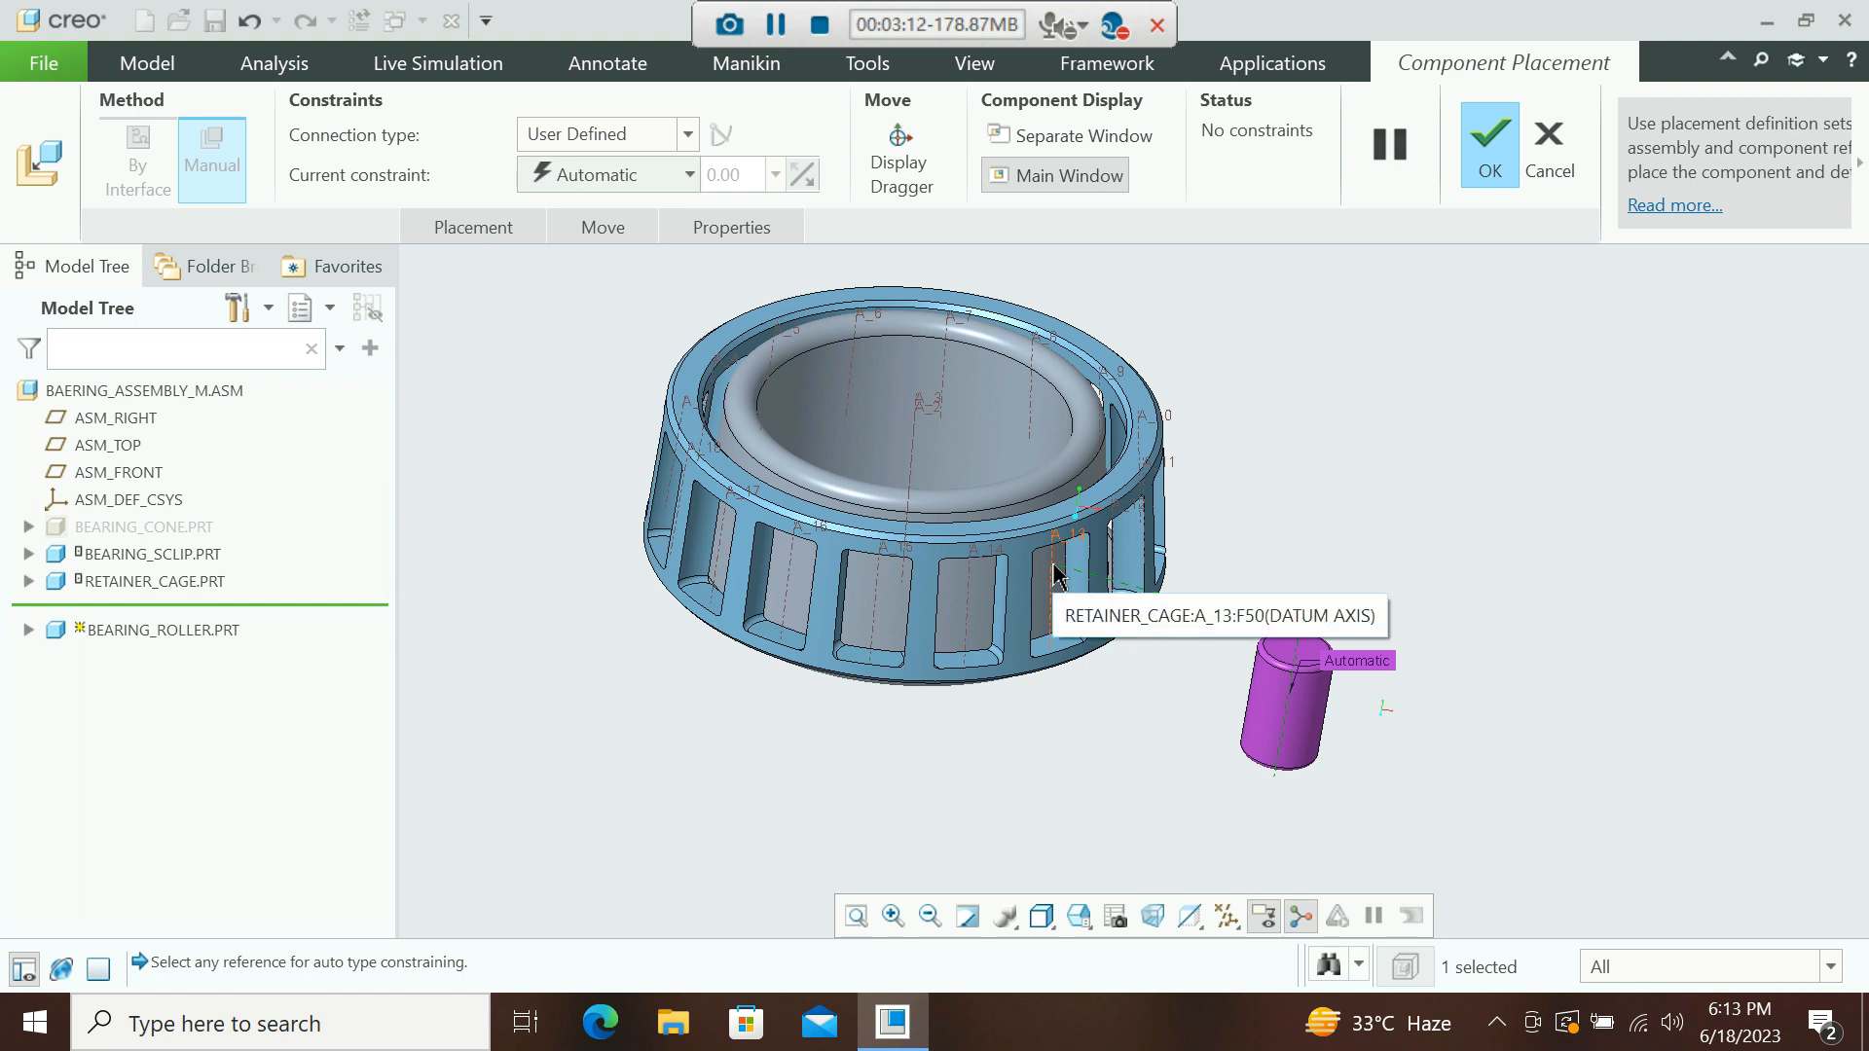
{"action": "left_click", "coordinate": [1054, 575]}
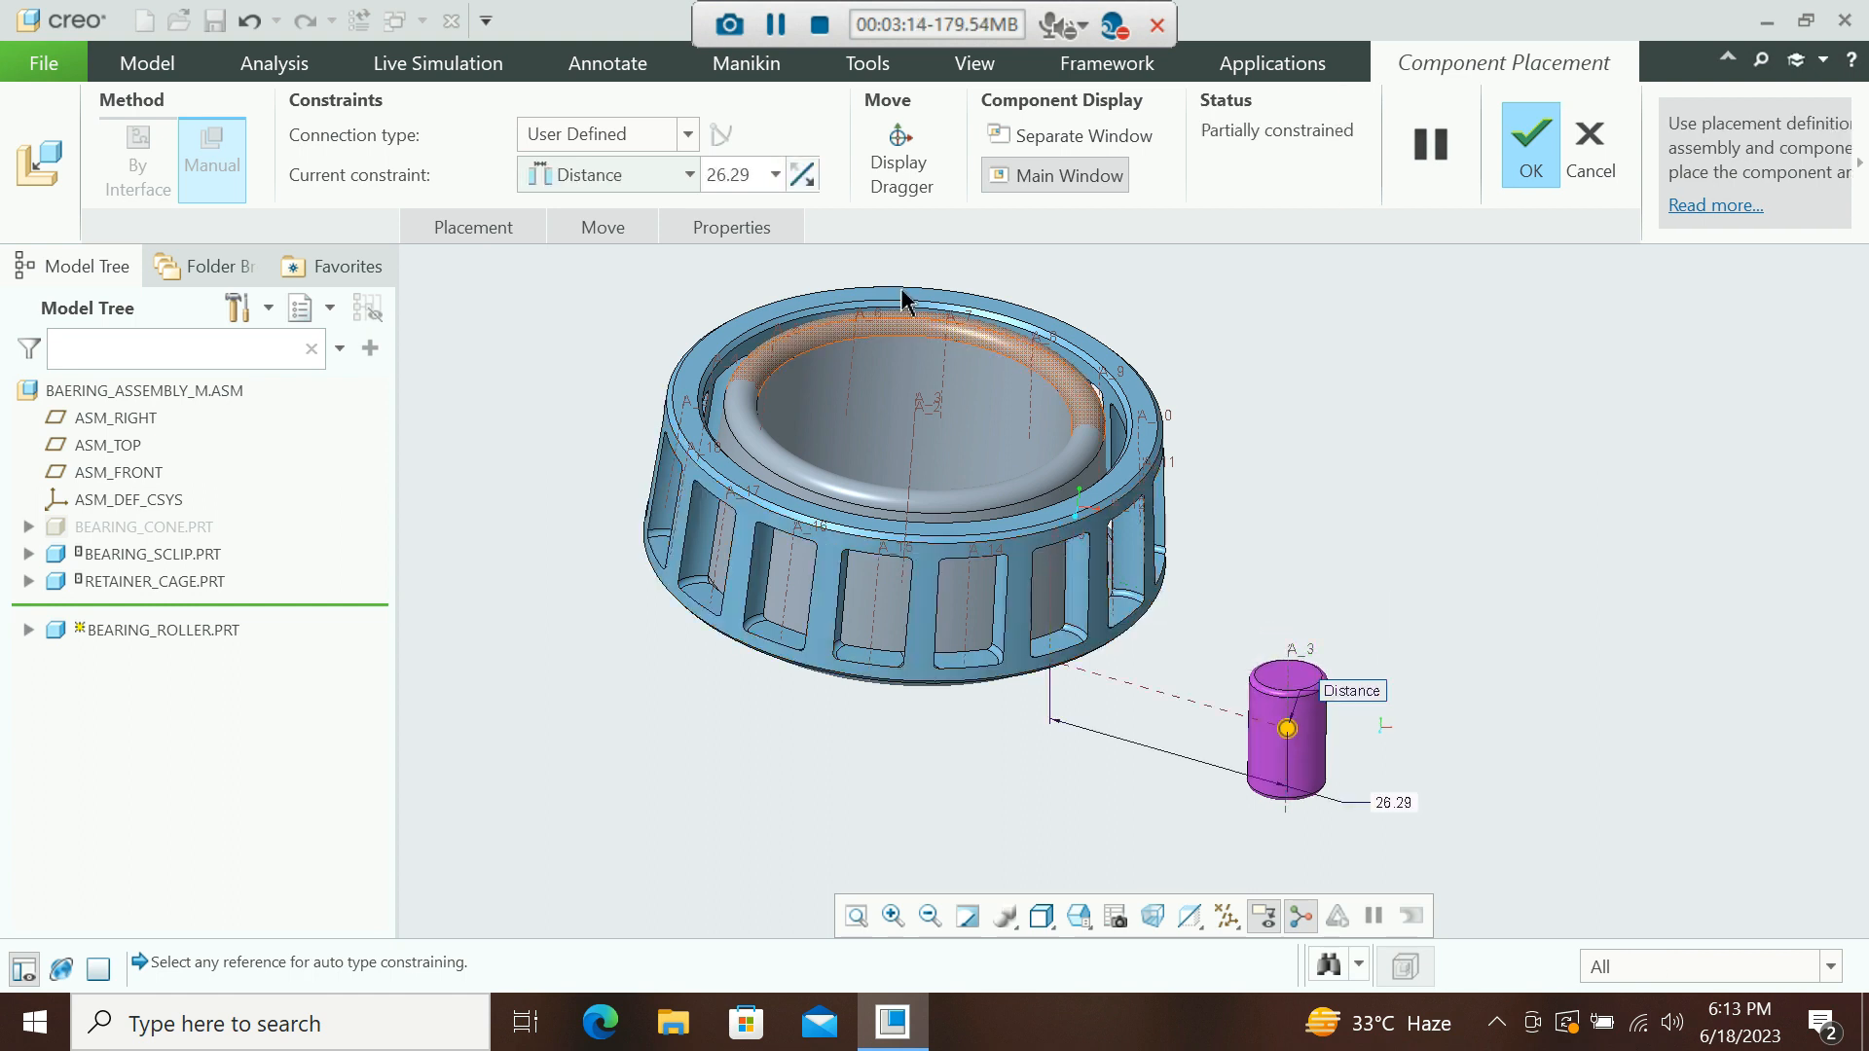
{"action": "left_click", "coordinate": [594, 176]}
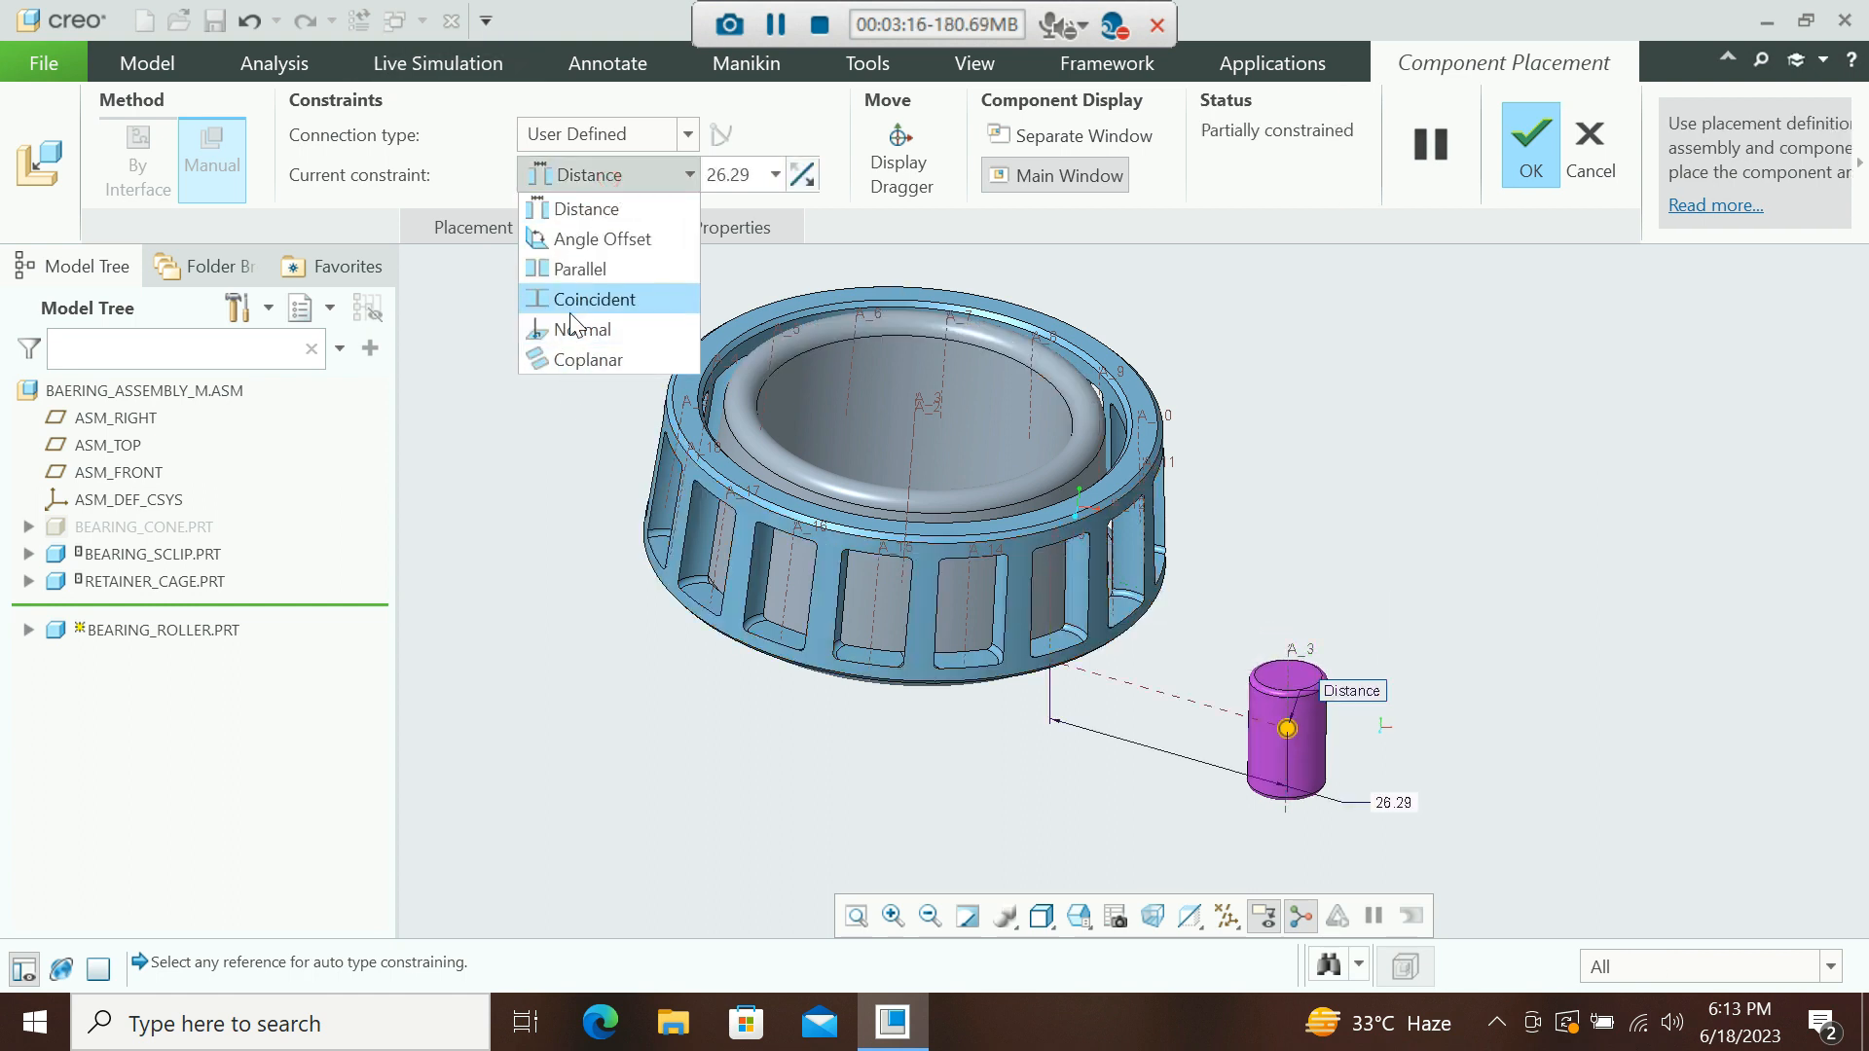
{"action": "left_click", "coordinate": [572, 308]}
Make the roller's top face coincident with the cage's upper face.
{"action": "scroll", "coordinate": [1051, 584], "scroll_direction": "up", "scroll_amount": 3}
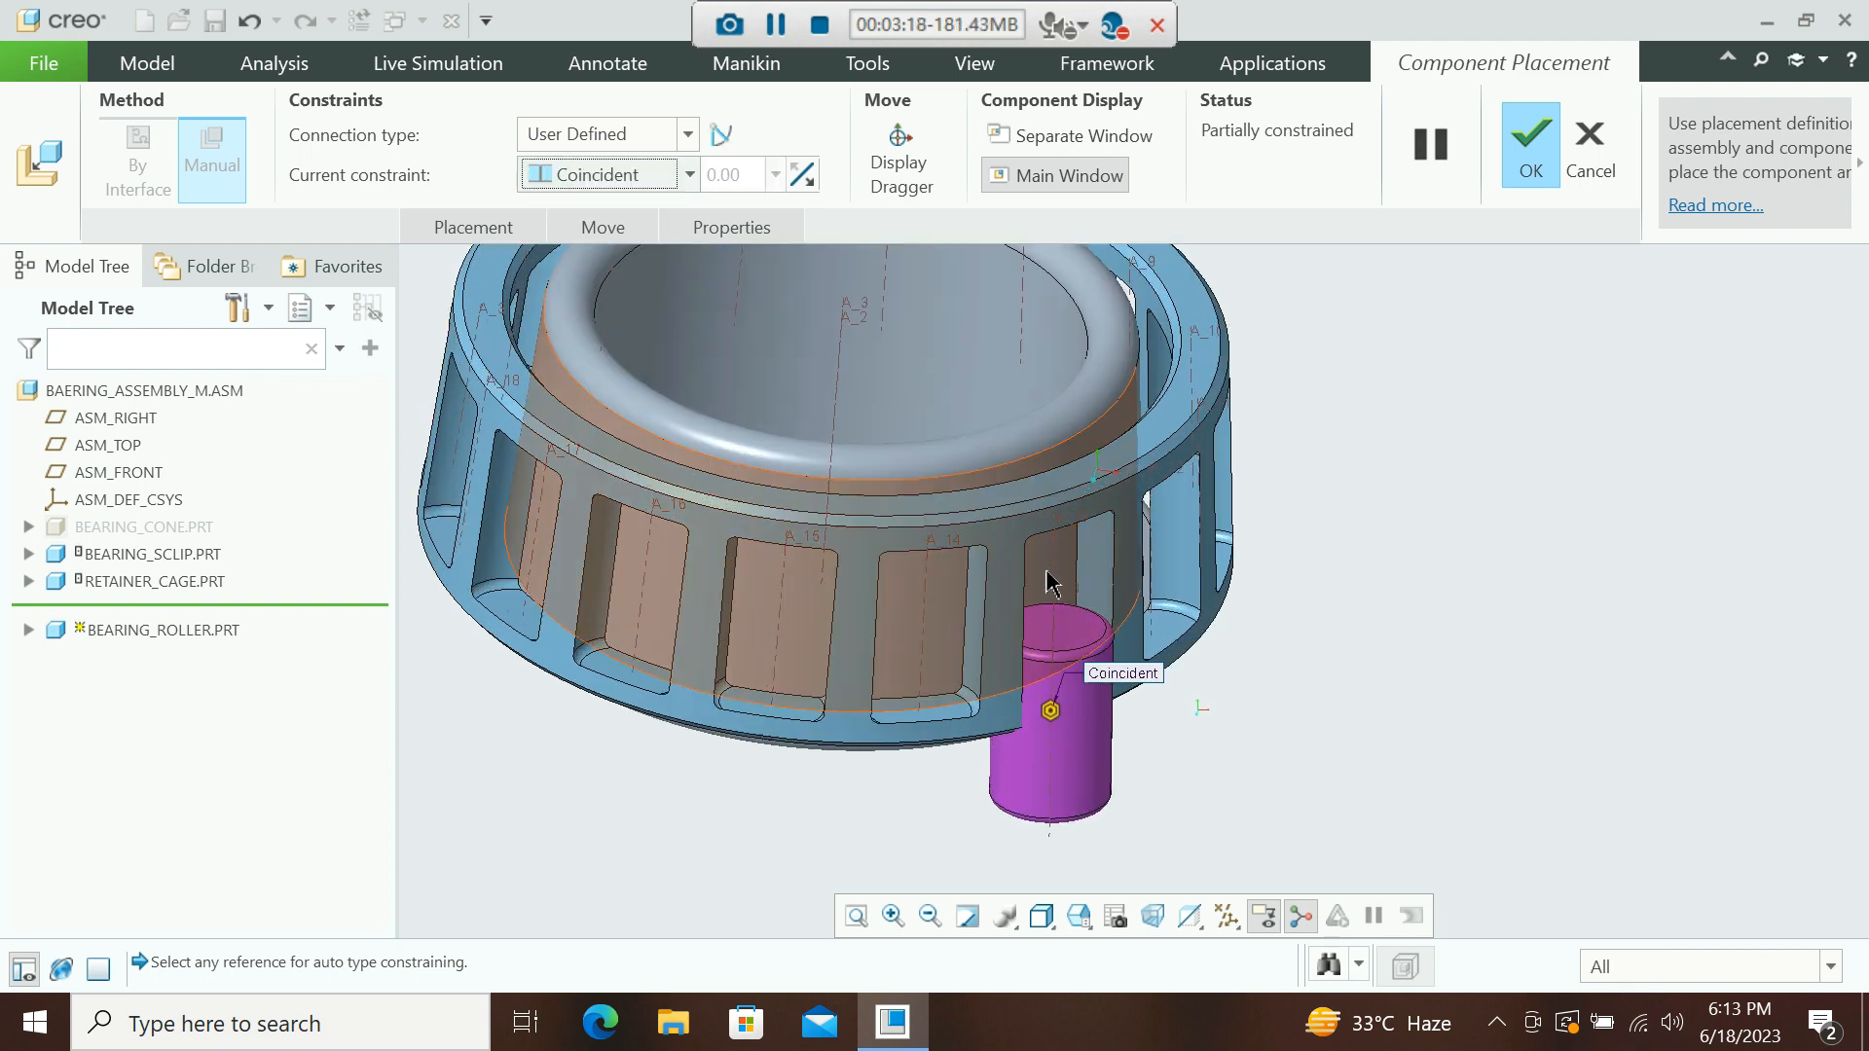
{"action": "left_click", "coordinate": [1081, 640]}
{"action": "scroll", "coordinate": [1252, 686], "scroll_direction": "down", "scroll_amount": 3}
{"action": "middle_click_drag", "start_coordinate": [1248, 686], "coordinate": [1150, 570]}
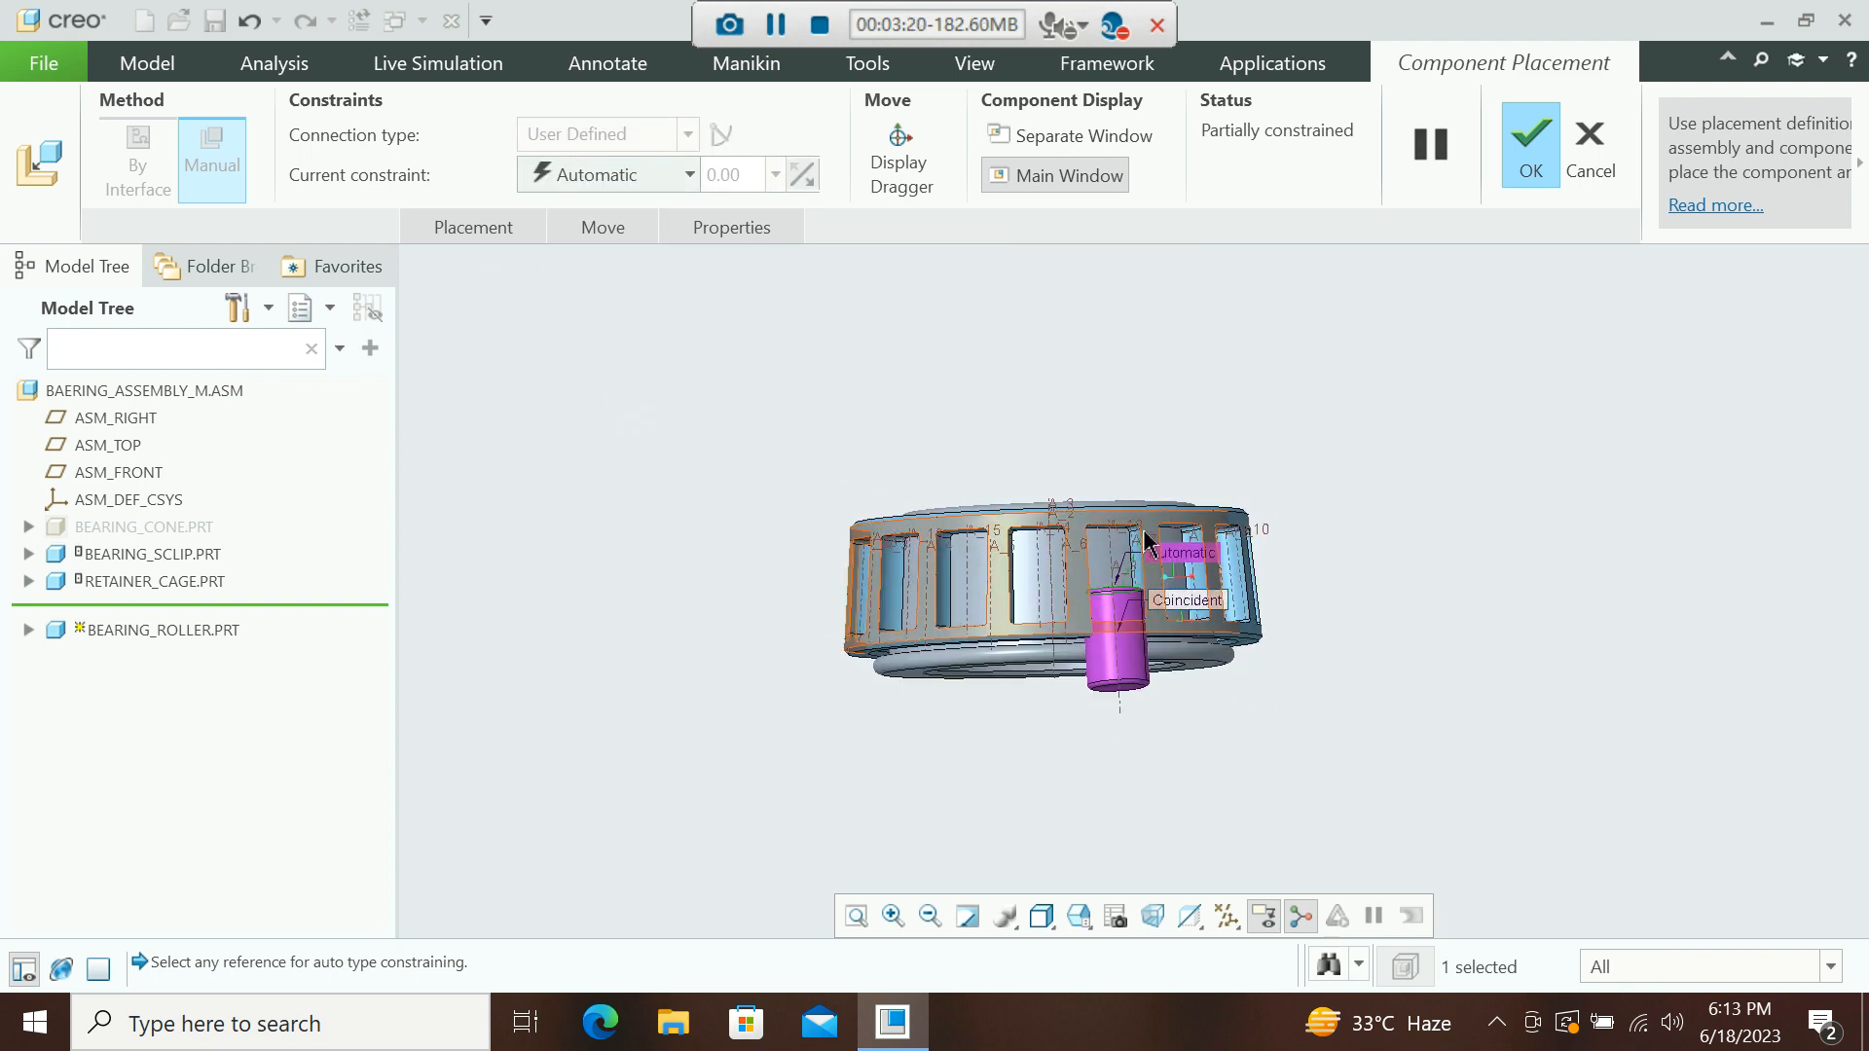
{"action": "scroll", "coordinate": [1129, 536], "scroll_direction": "up", "scroll_amount": 3}
{"action": "scroll", "coordinate": [1111, 554], "scroll_direction": "up", "scroll_amount": 3}
{"action": "left_click", "coordinate": [1105, 534]}
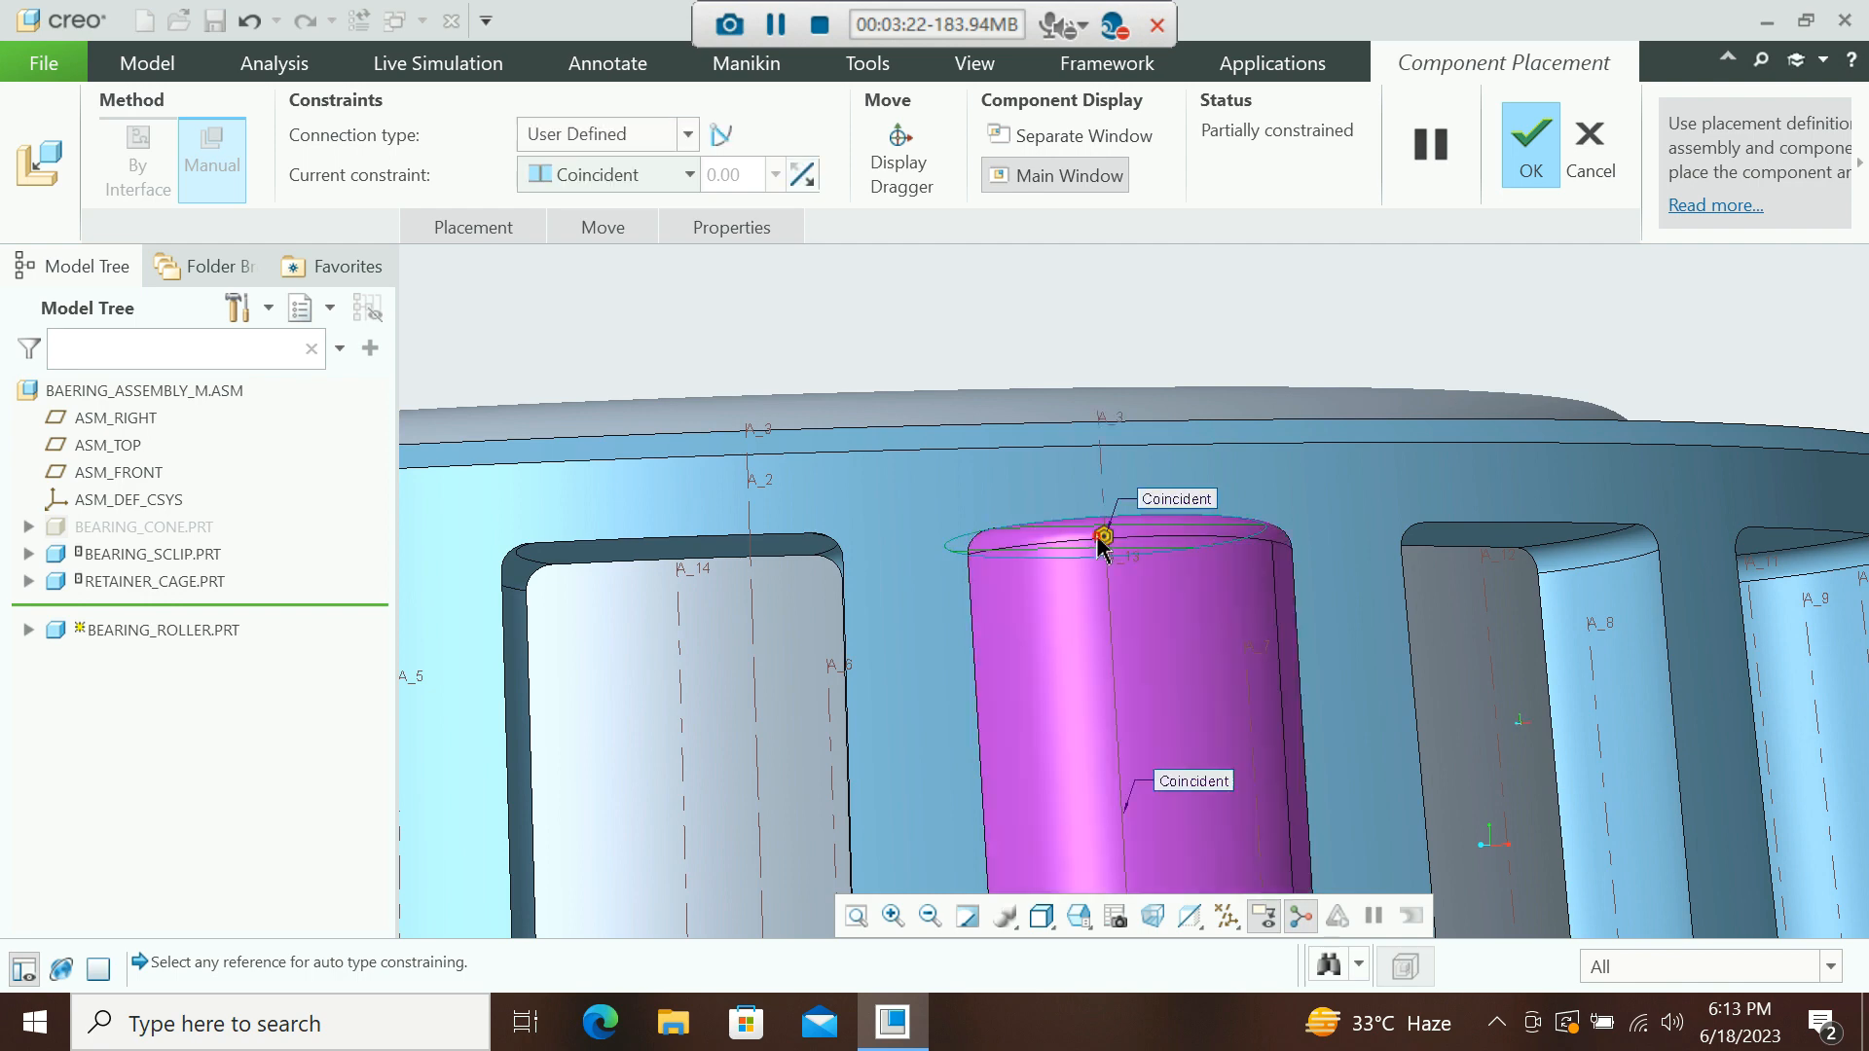
Set the roller's connection type to Rigid and complete its placement.
{"action": "scroll", "coordinate": [1148, 606], "scroll_direction": "down", "scroll_amount": 2}
{"action": "scroll", "coordinate": [1149, 605], "scroll_direction": "down", "scroll_amount": 2}
{"action": "left_click", "coordinate": [685, 134]}
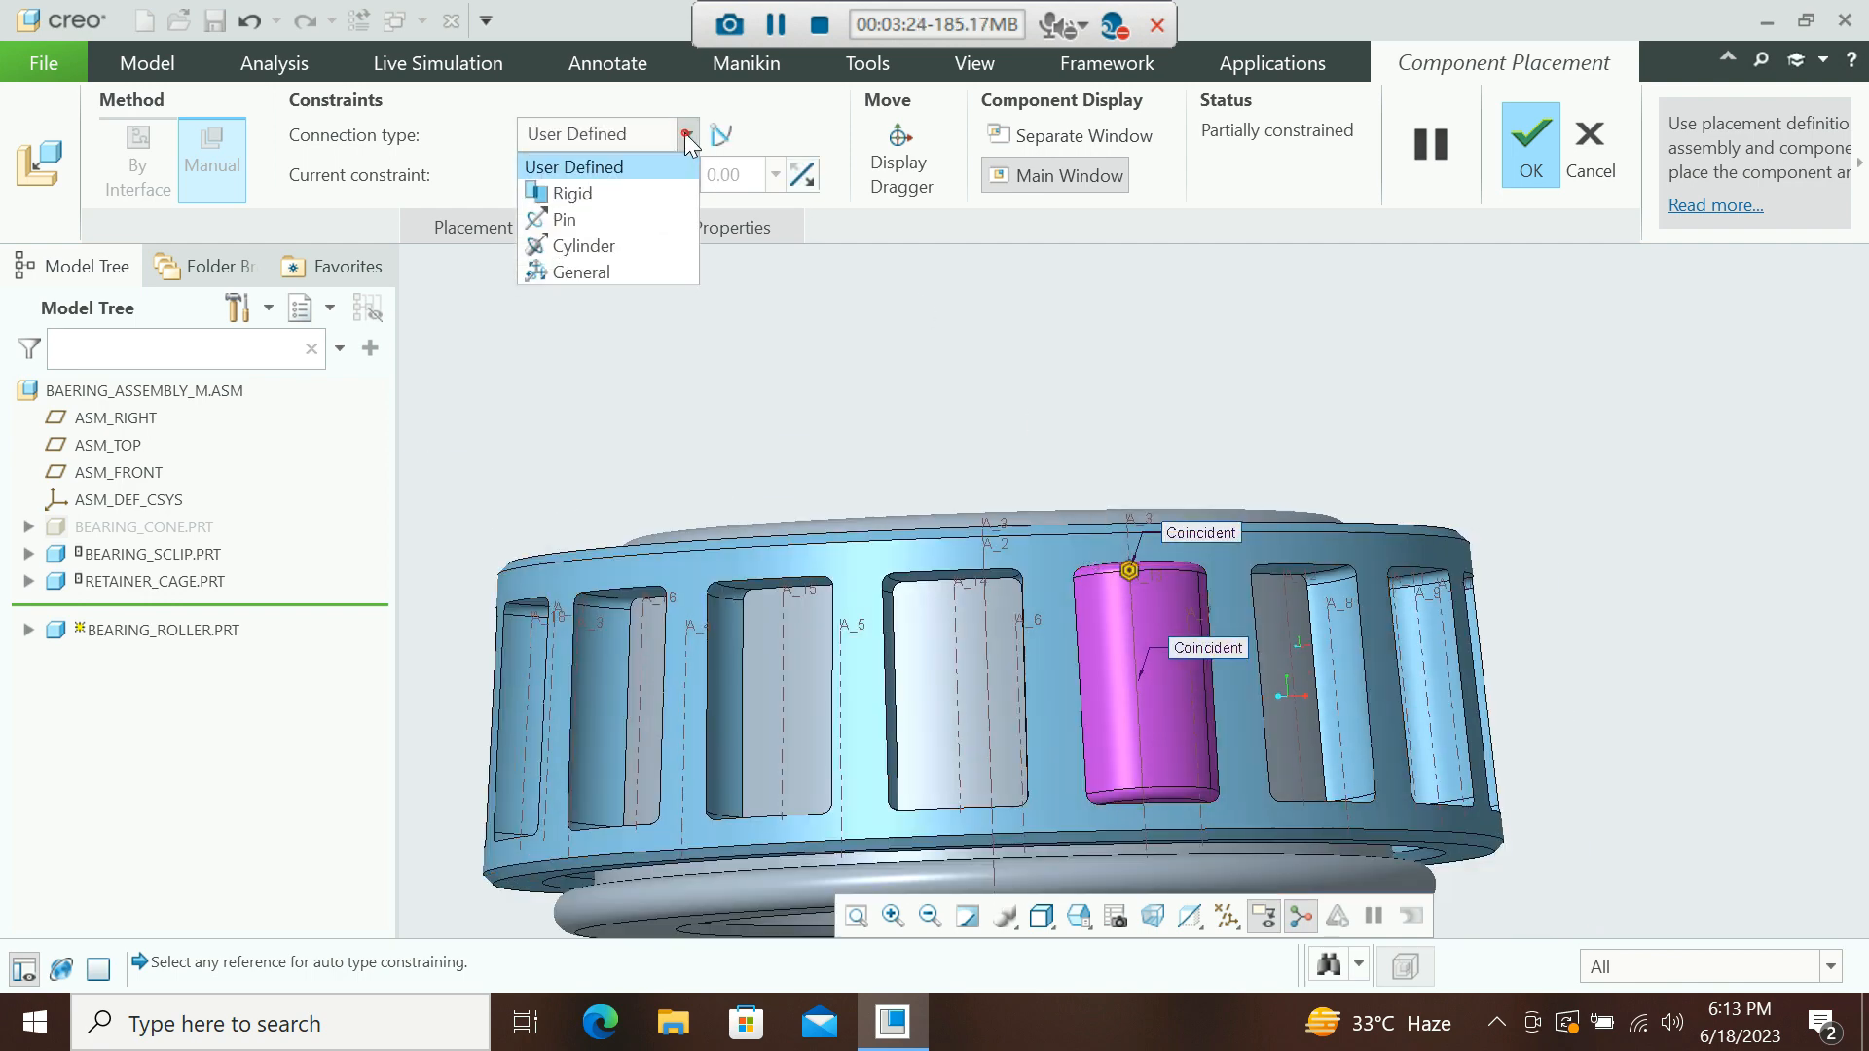
{"action": "left_click", "coordinate": [609, 195]}
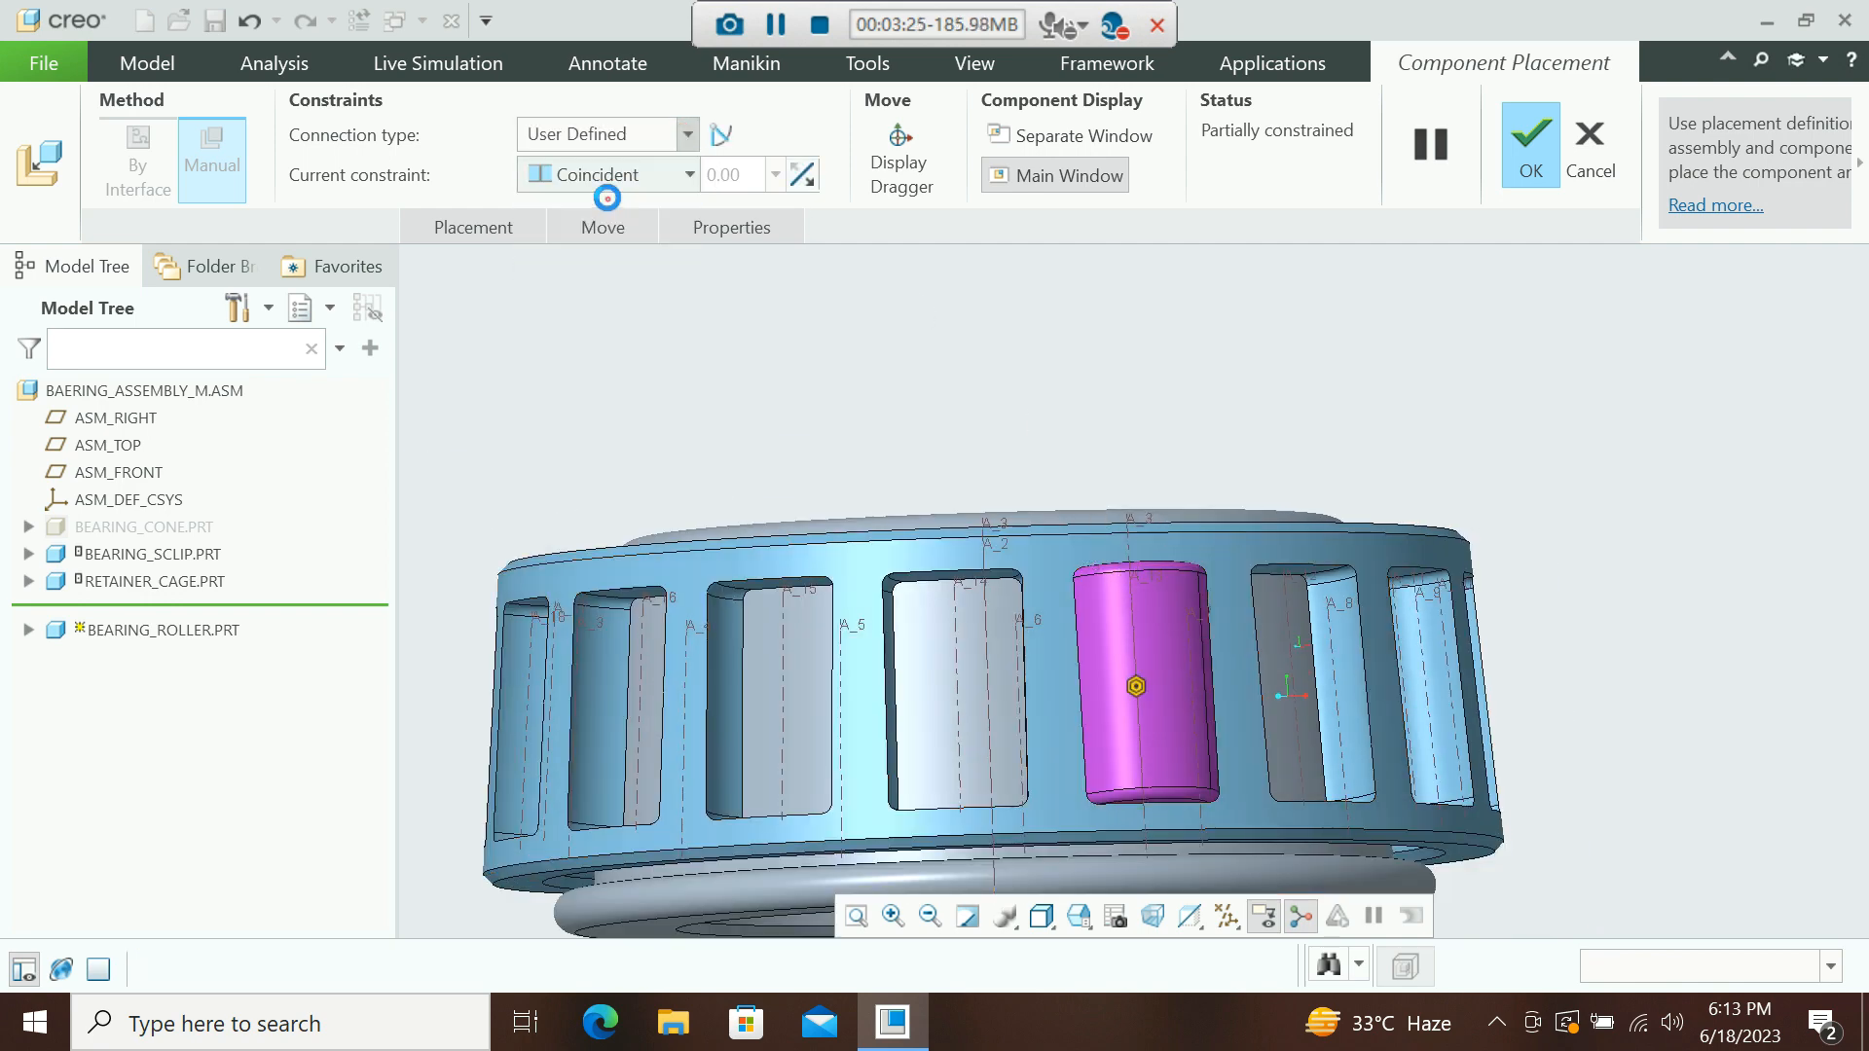
{"action": "middle_click", "coordinate": [1027, 351]}
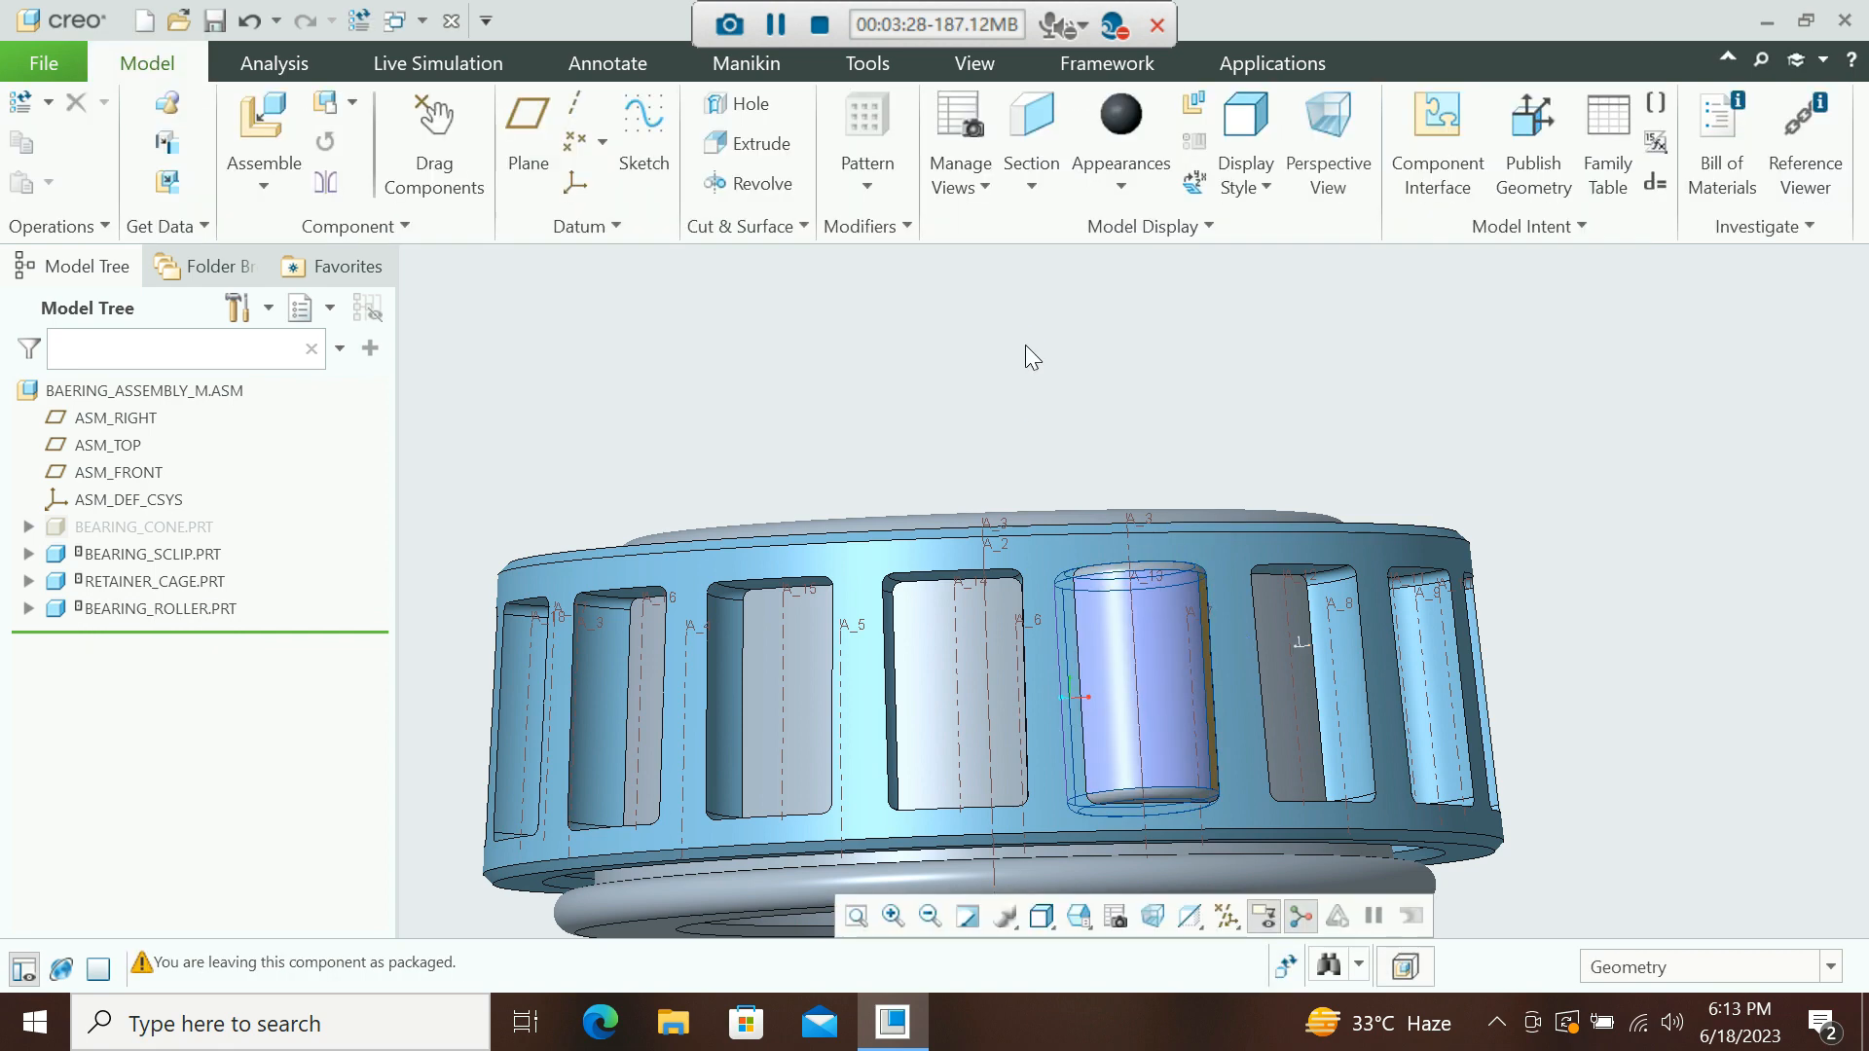
Create an axis pattern of the roller about the bearing's central axis, setting the first-direction member count.
{"action": "scroll", "coordinate": [1007, 350], "scroll_direction": "down", "scroll_amount": 3}
{"action": "middle_click_drag", "start_coordinate": [1012, 348], "coordinate": [1041, 507]}
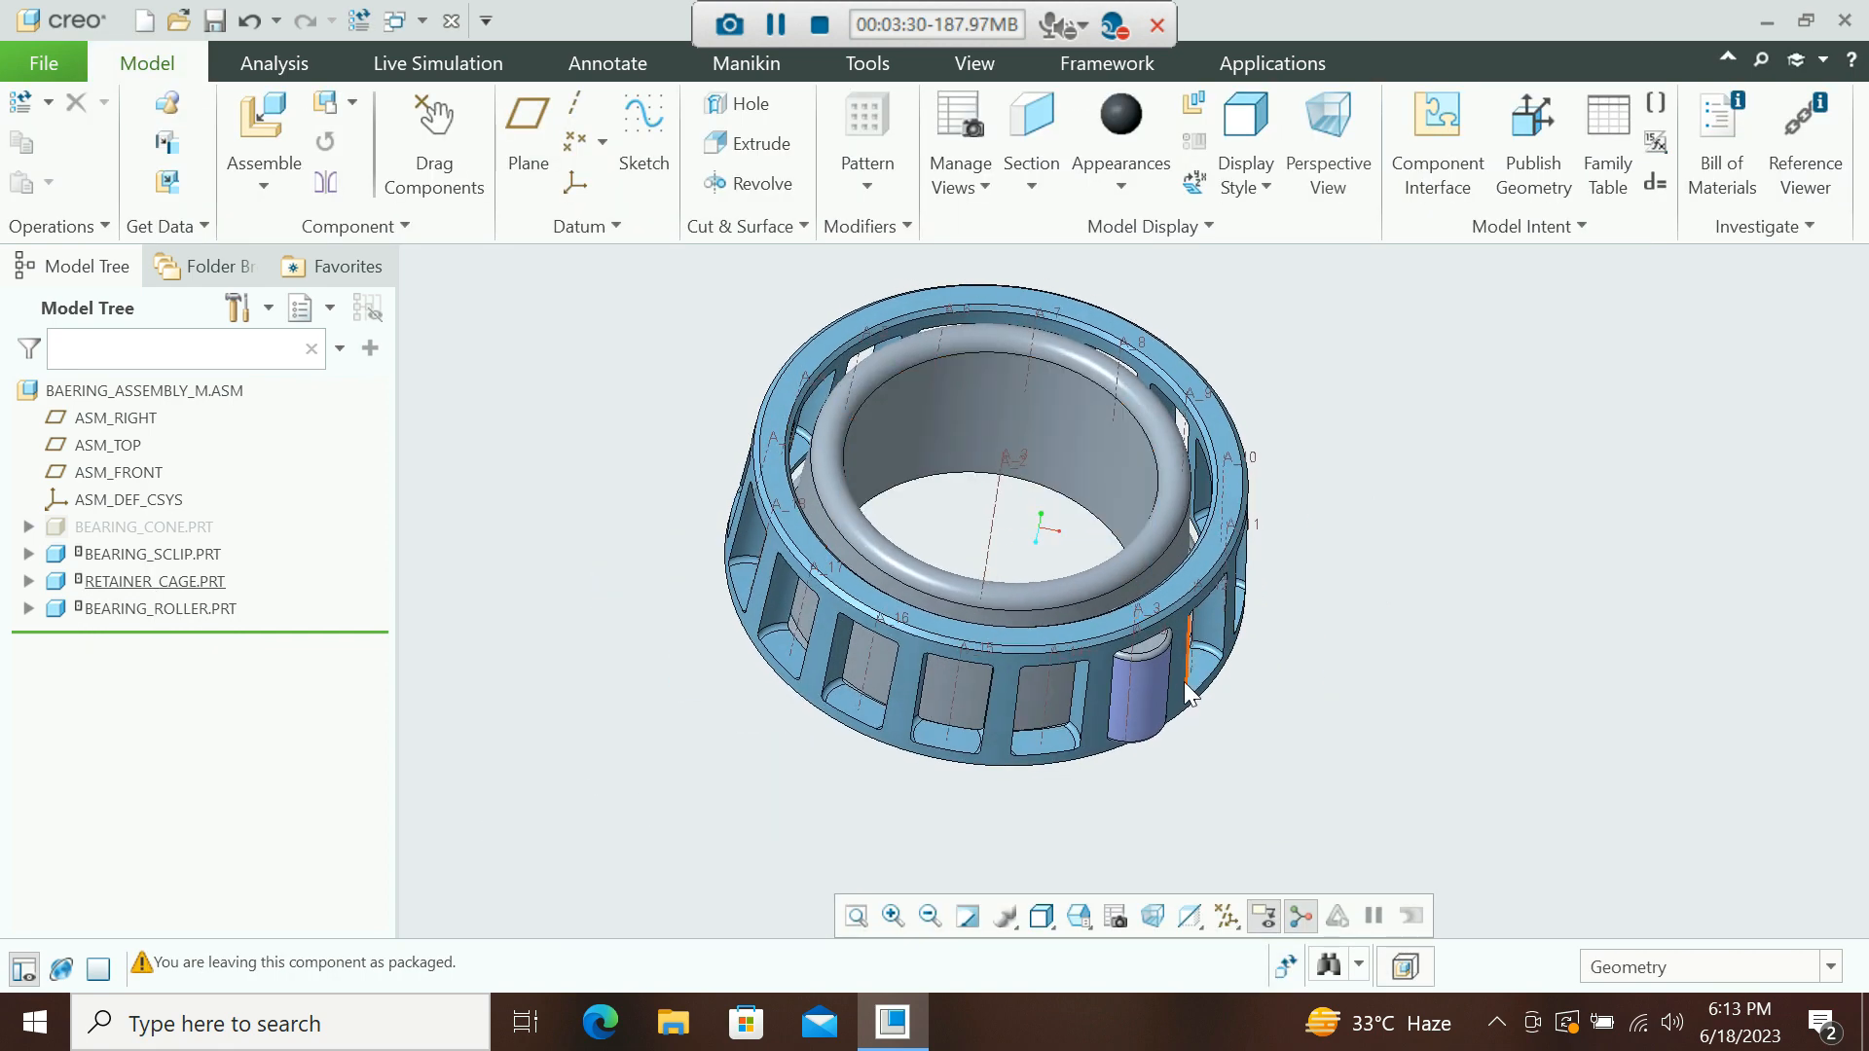
{"action": "left_click", "coordinate": [197, 610]}
{"action": "left_click", "coordinate": [388, 505]}
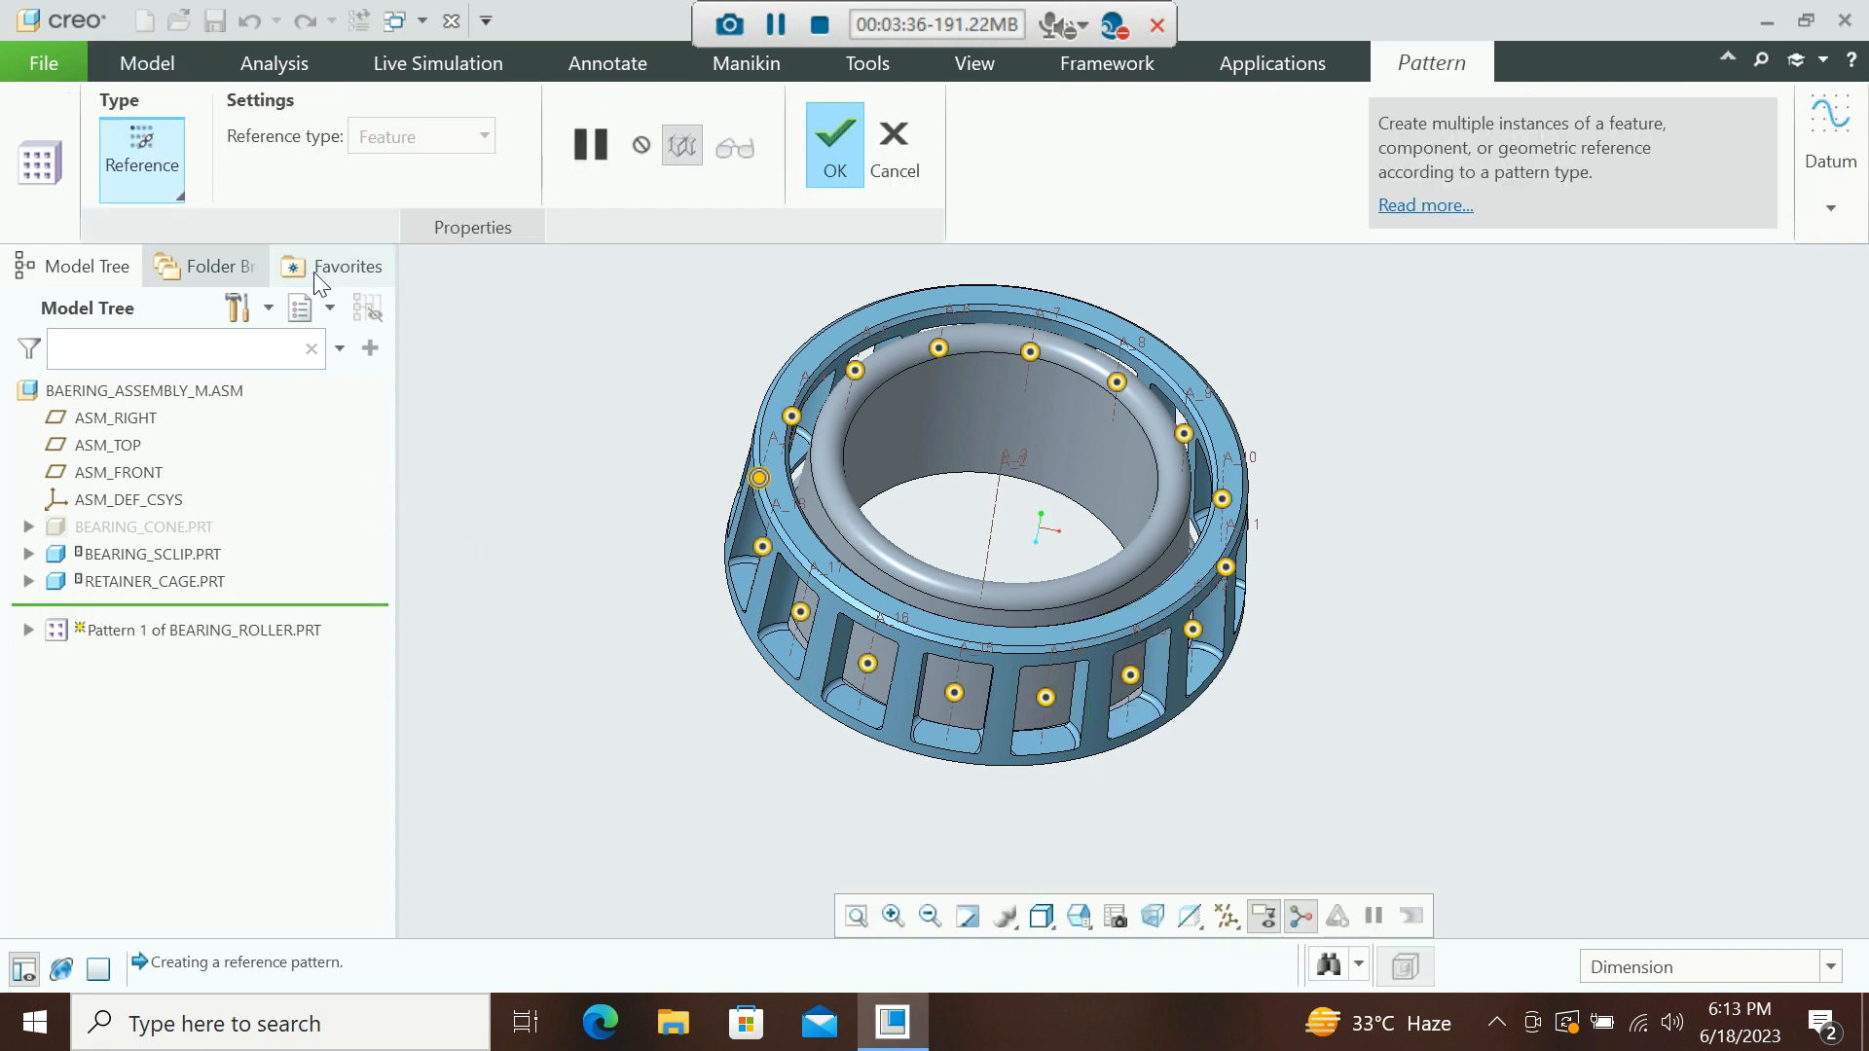
{"action": "left_click", "coordinate": [141, 175]}
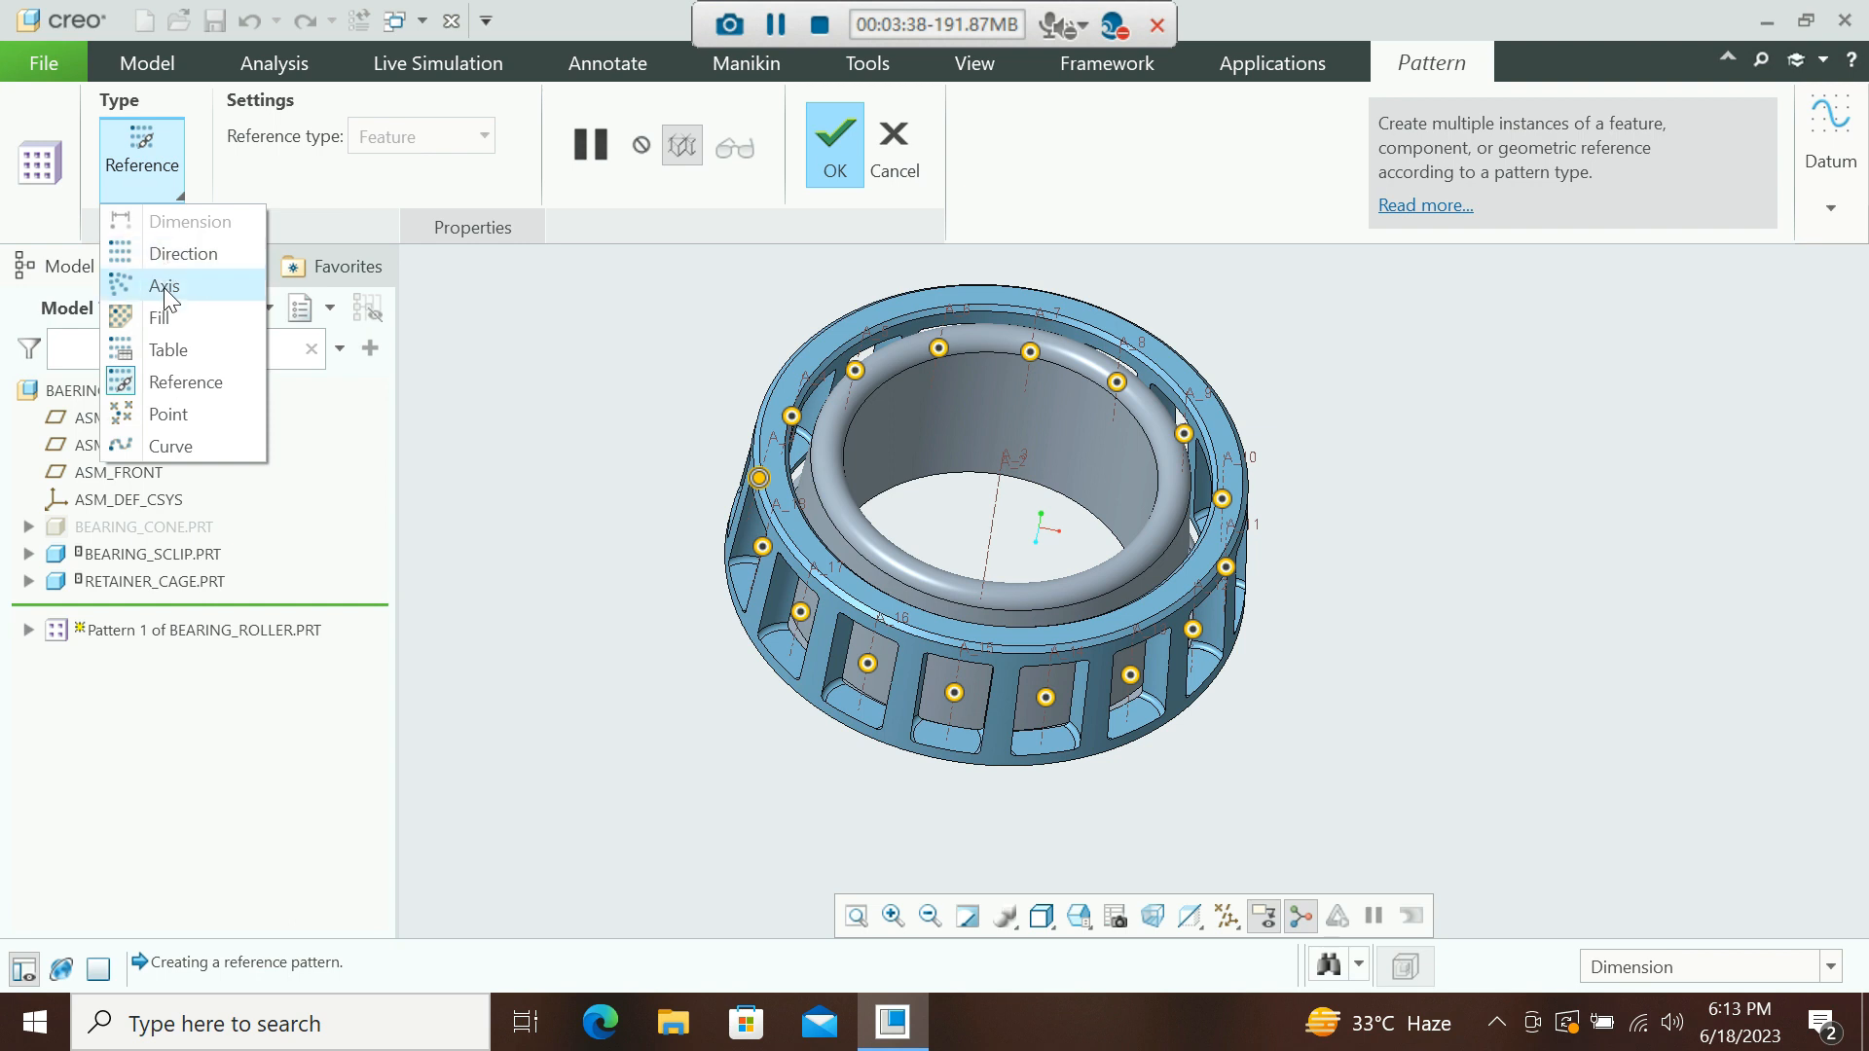
{"action": "left_click", "coordinate": [164, 287]}
{"action": "left_click", "coordinate": [998, 516]}
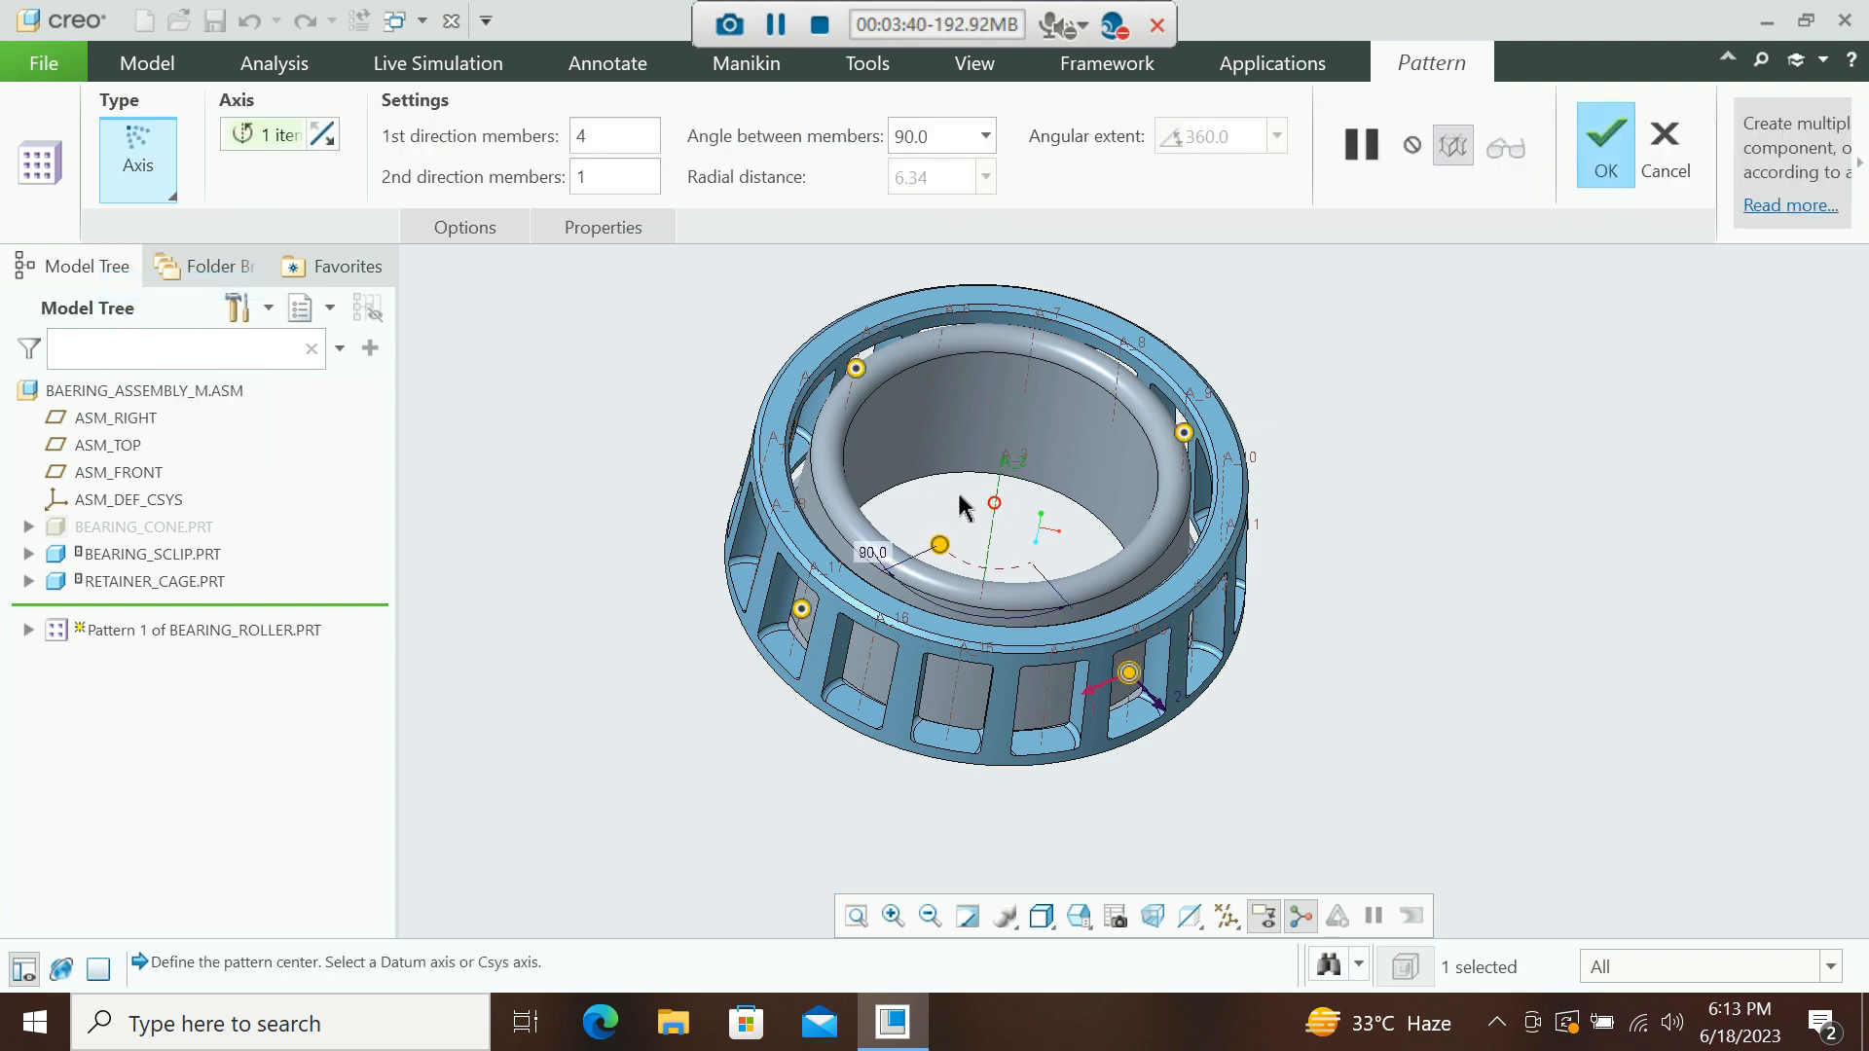
{"action": "left_click", "coordinate": [647, 138]}
{"action": "type", "text": "16"}
{"action": "middle_click", "coordinate": [1358, 368]}
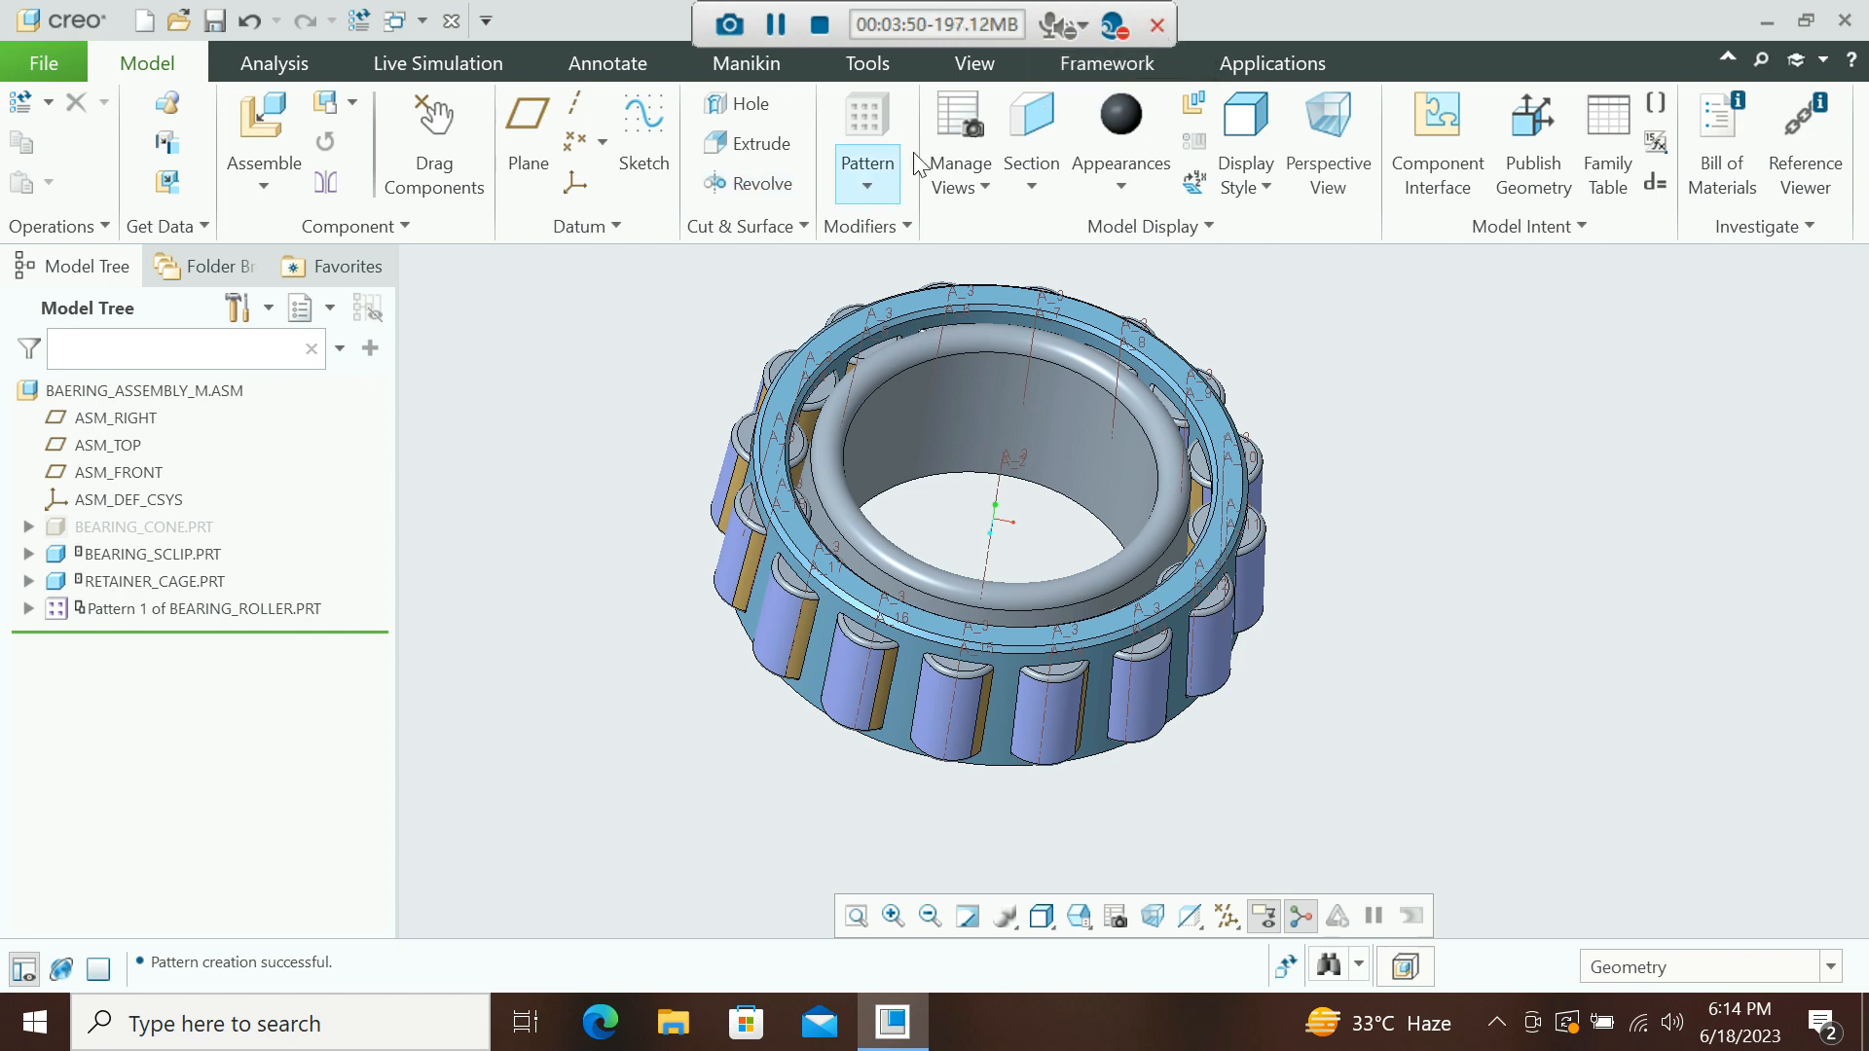
Drag the bearing assembly with the Drag Components tool to test its motion.
{"action": "left_click", "coordinate": [387, 198]}
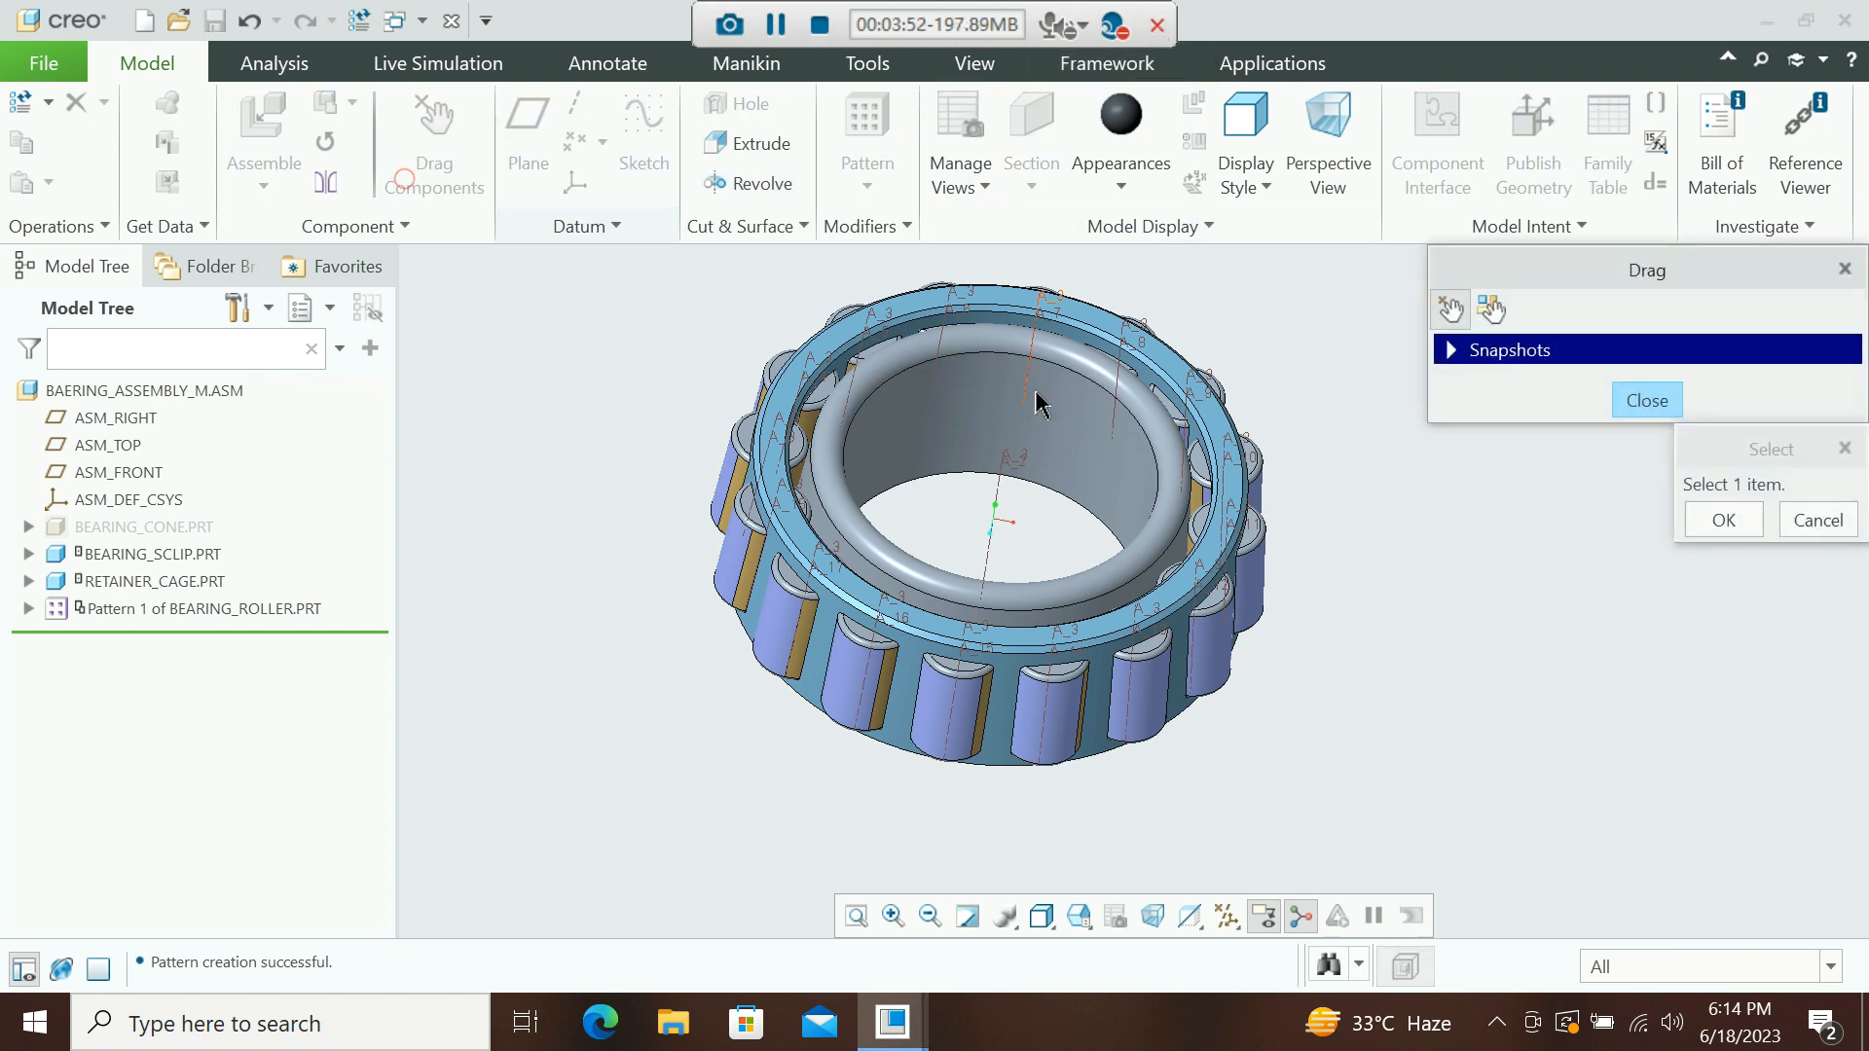
{"action": "left_click", "coordinate": [993, 363]}
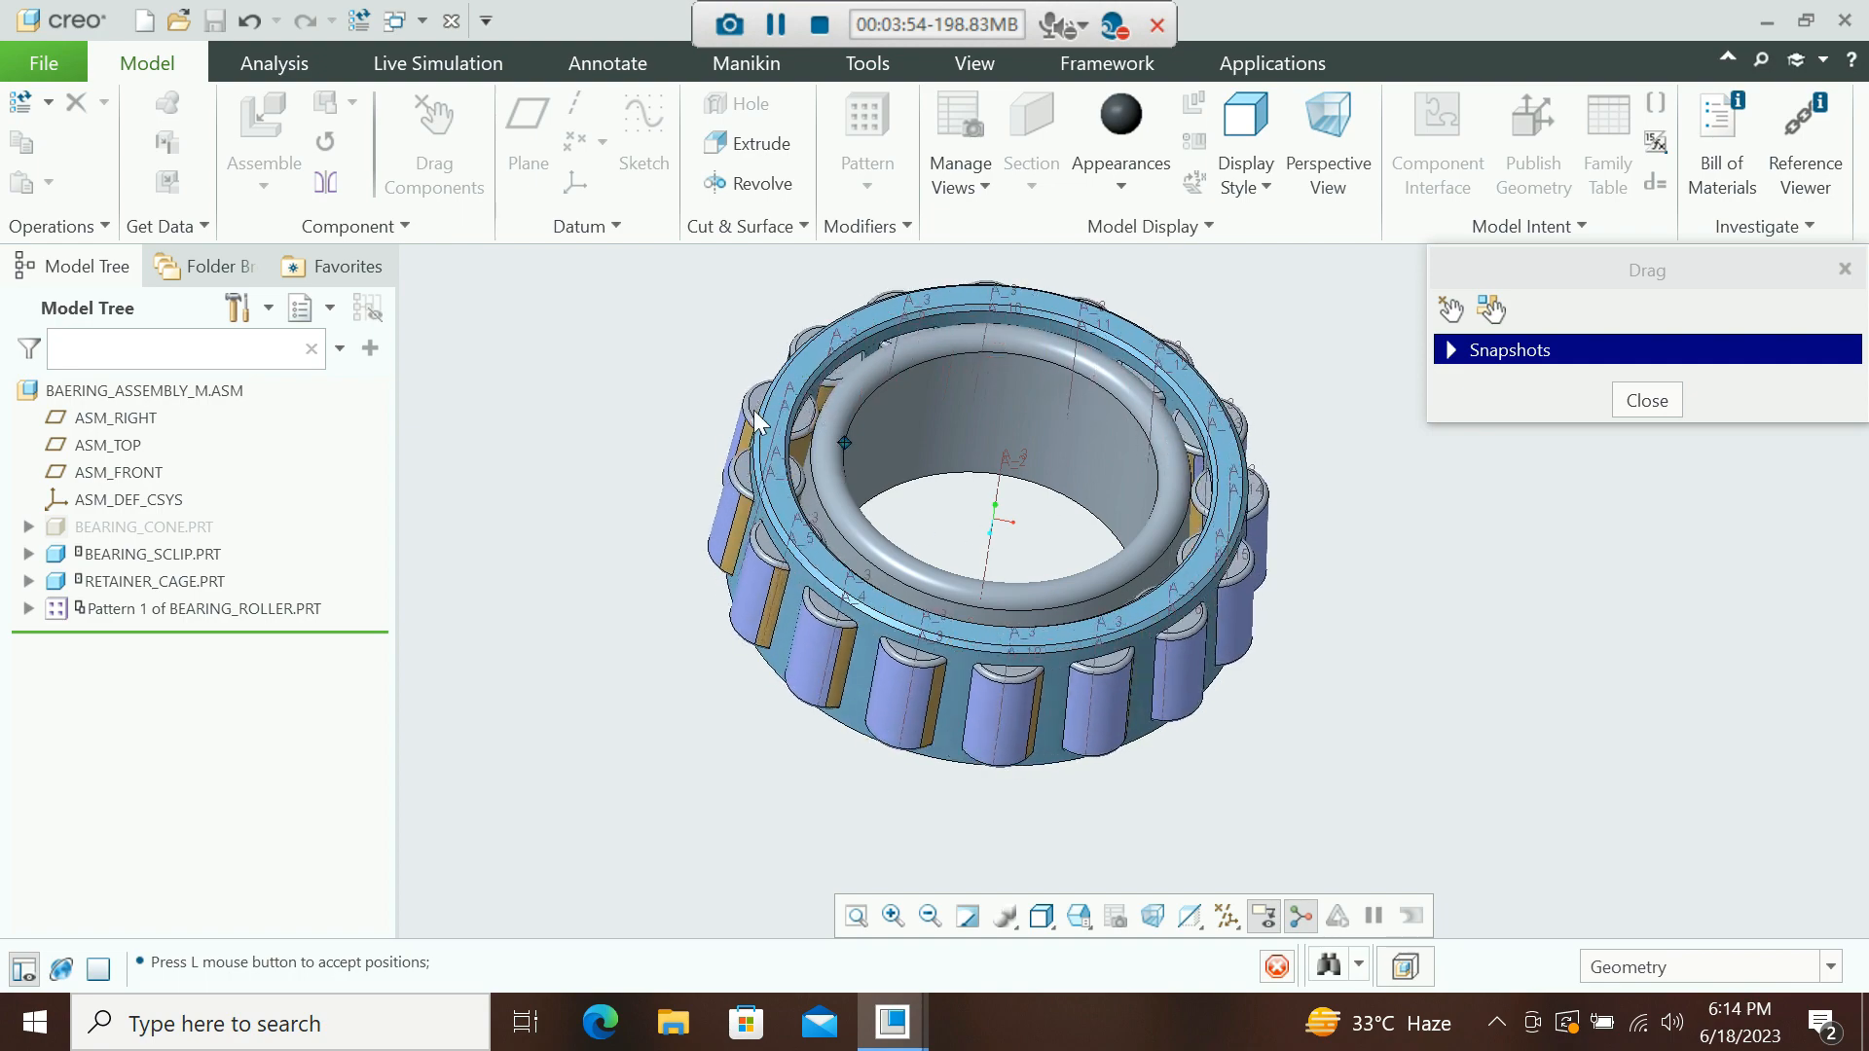
{"action": "left_click", "coordinate": [998, 506]}
{"action": "left_click", "coordinate": [1723, 521]}
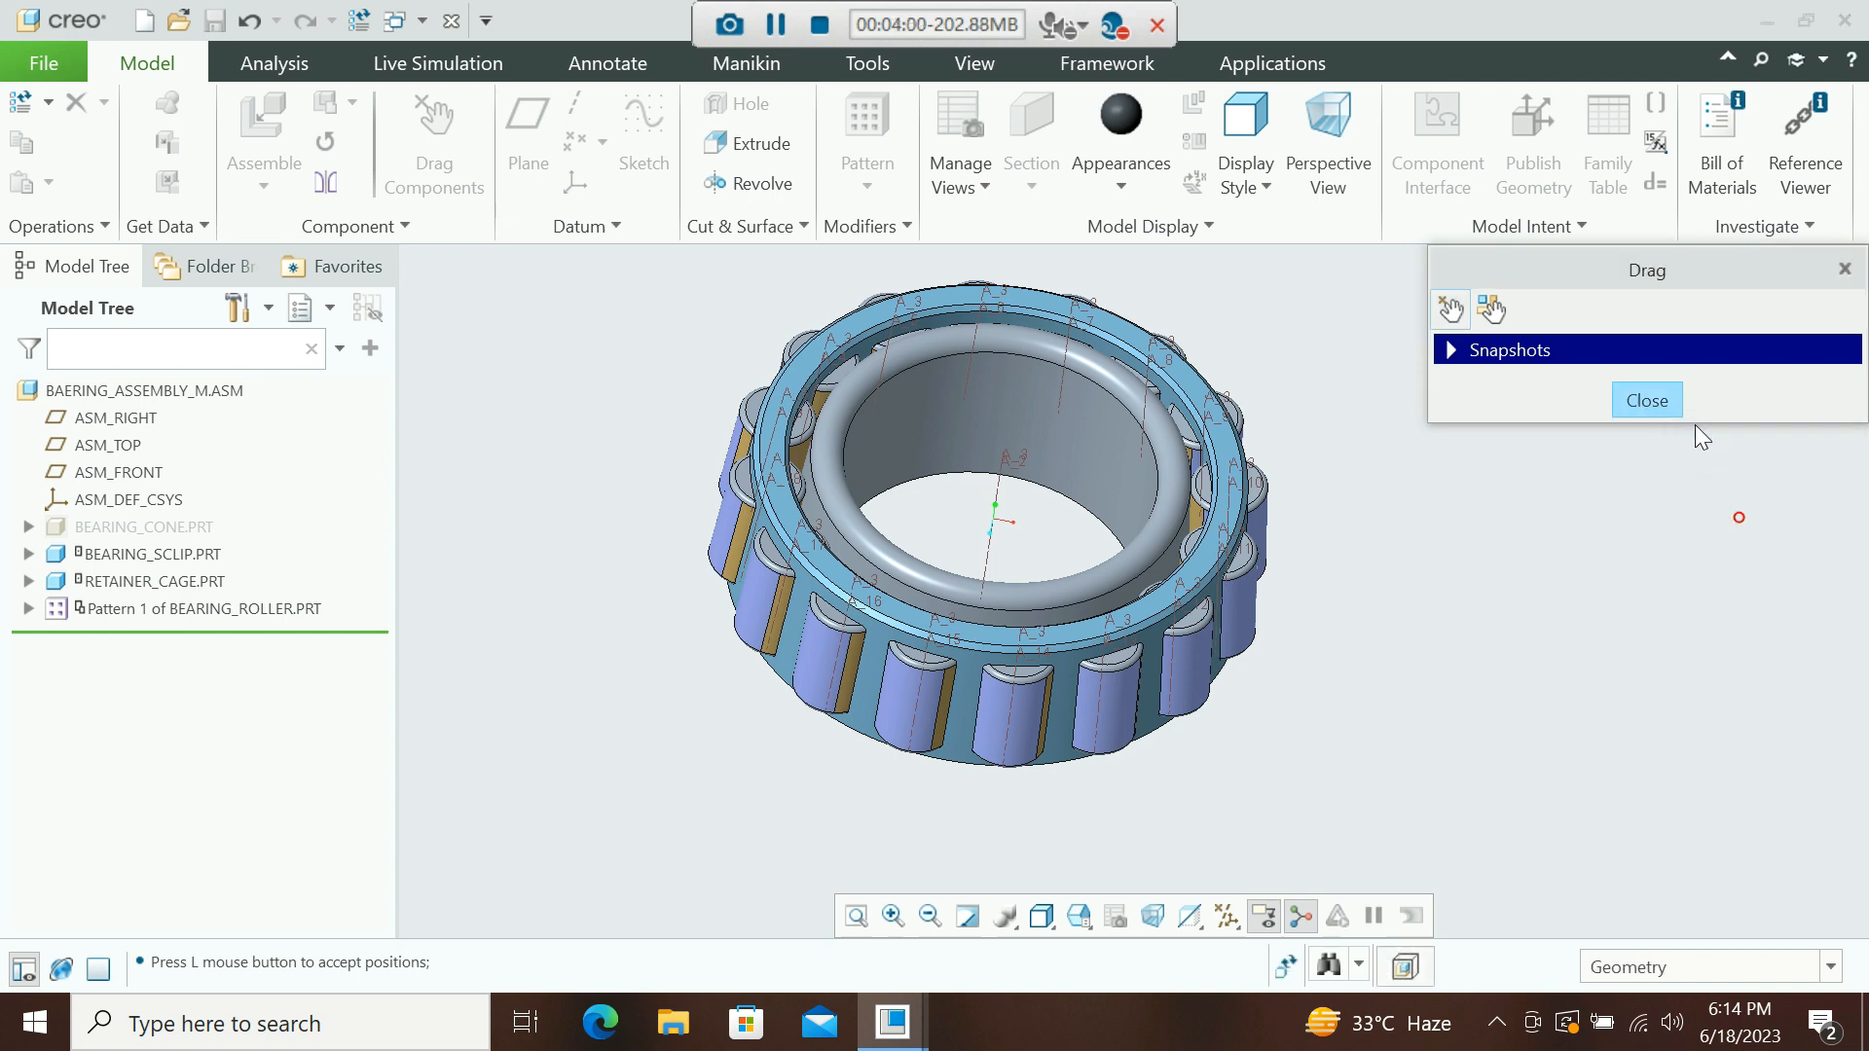
Close the Drag tool and unhide the bearing cone in the assembly.
{"action": "left_click", "coordinate": [1668, 410]}
{"action": "left_click", "coordinate": [185, 528]}
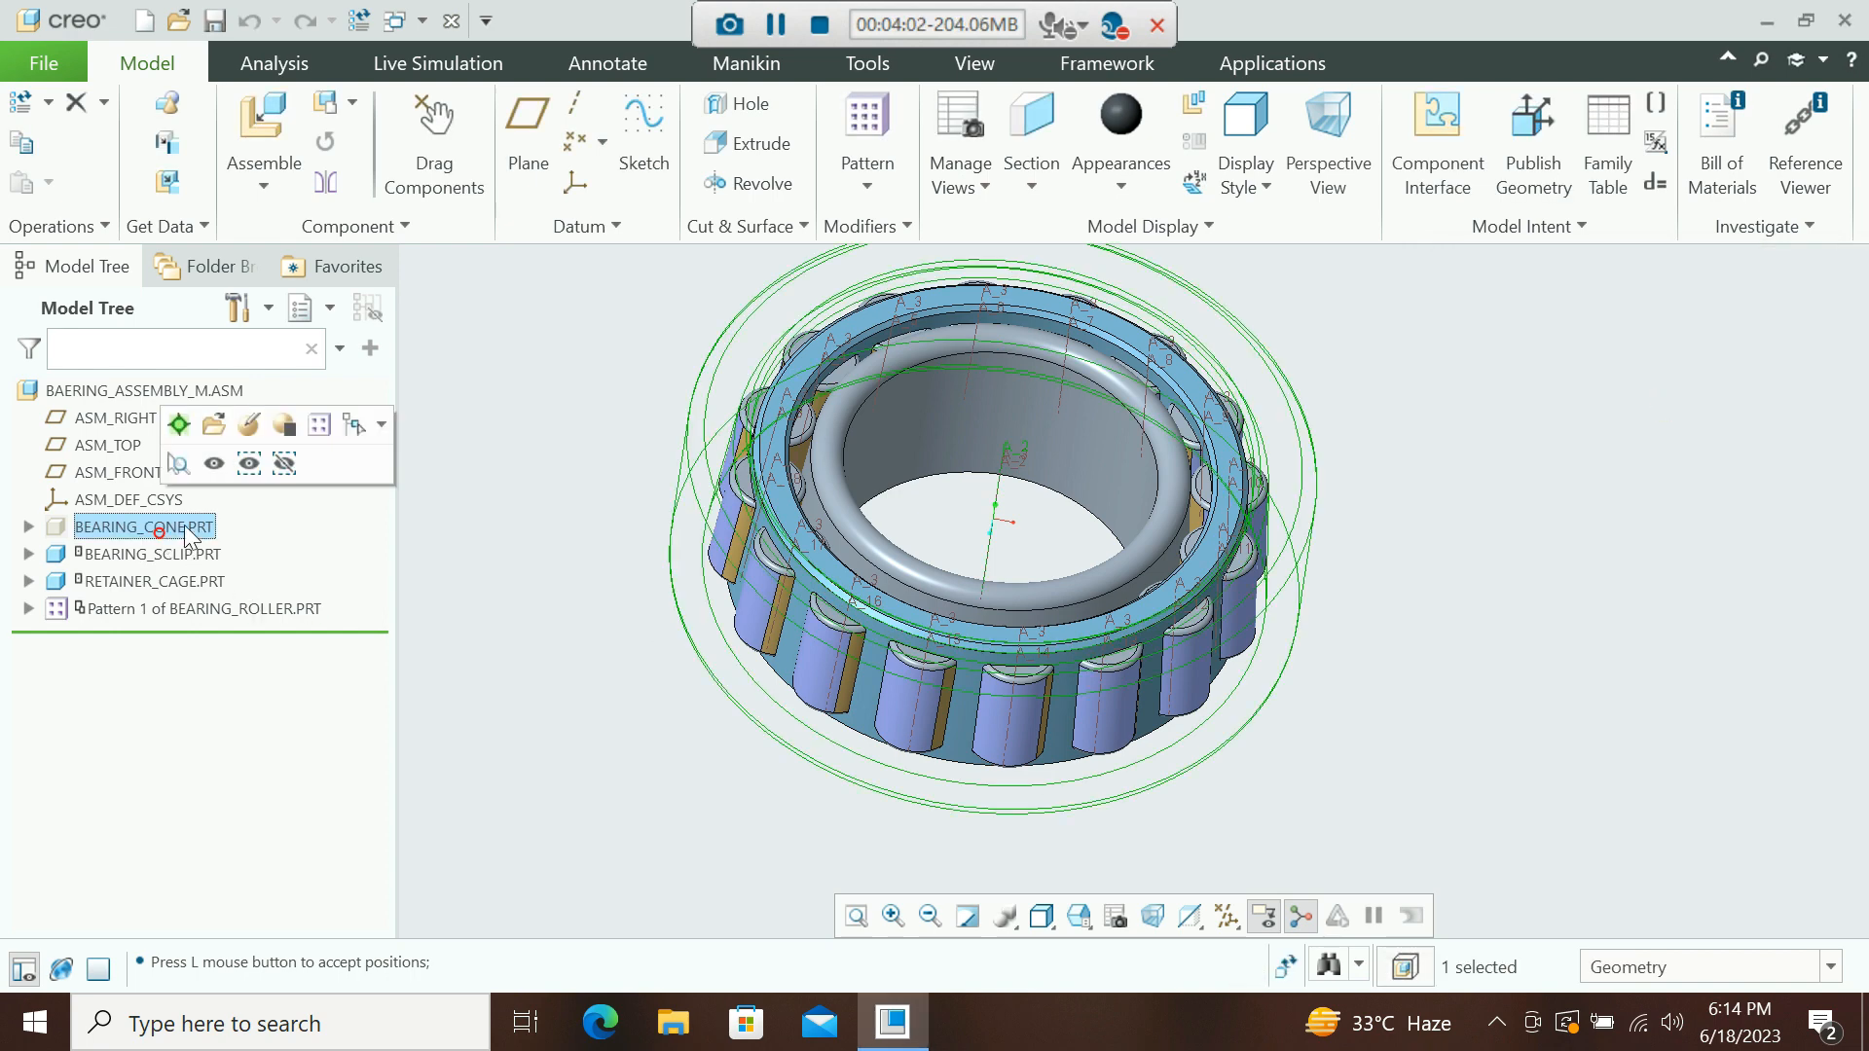
{"action": "left_click", "coordinate": [213, 463]}
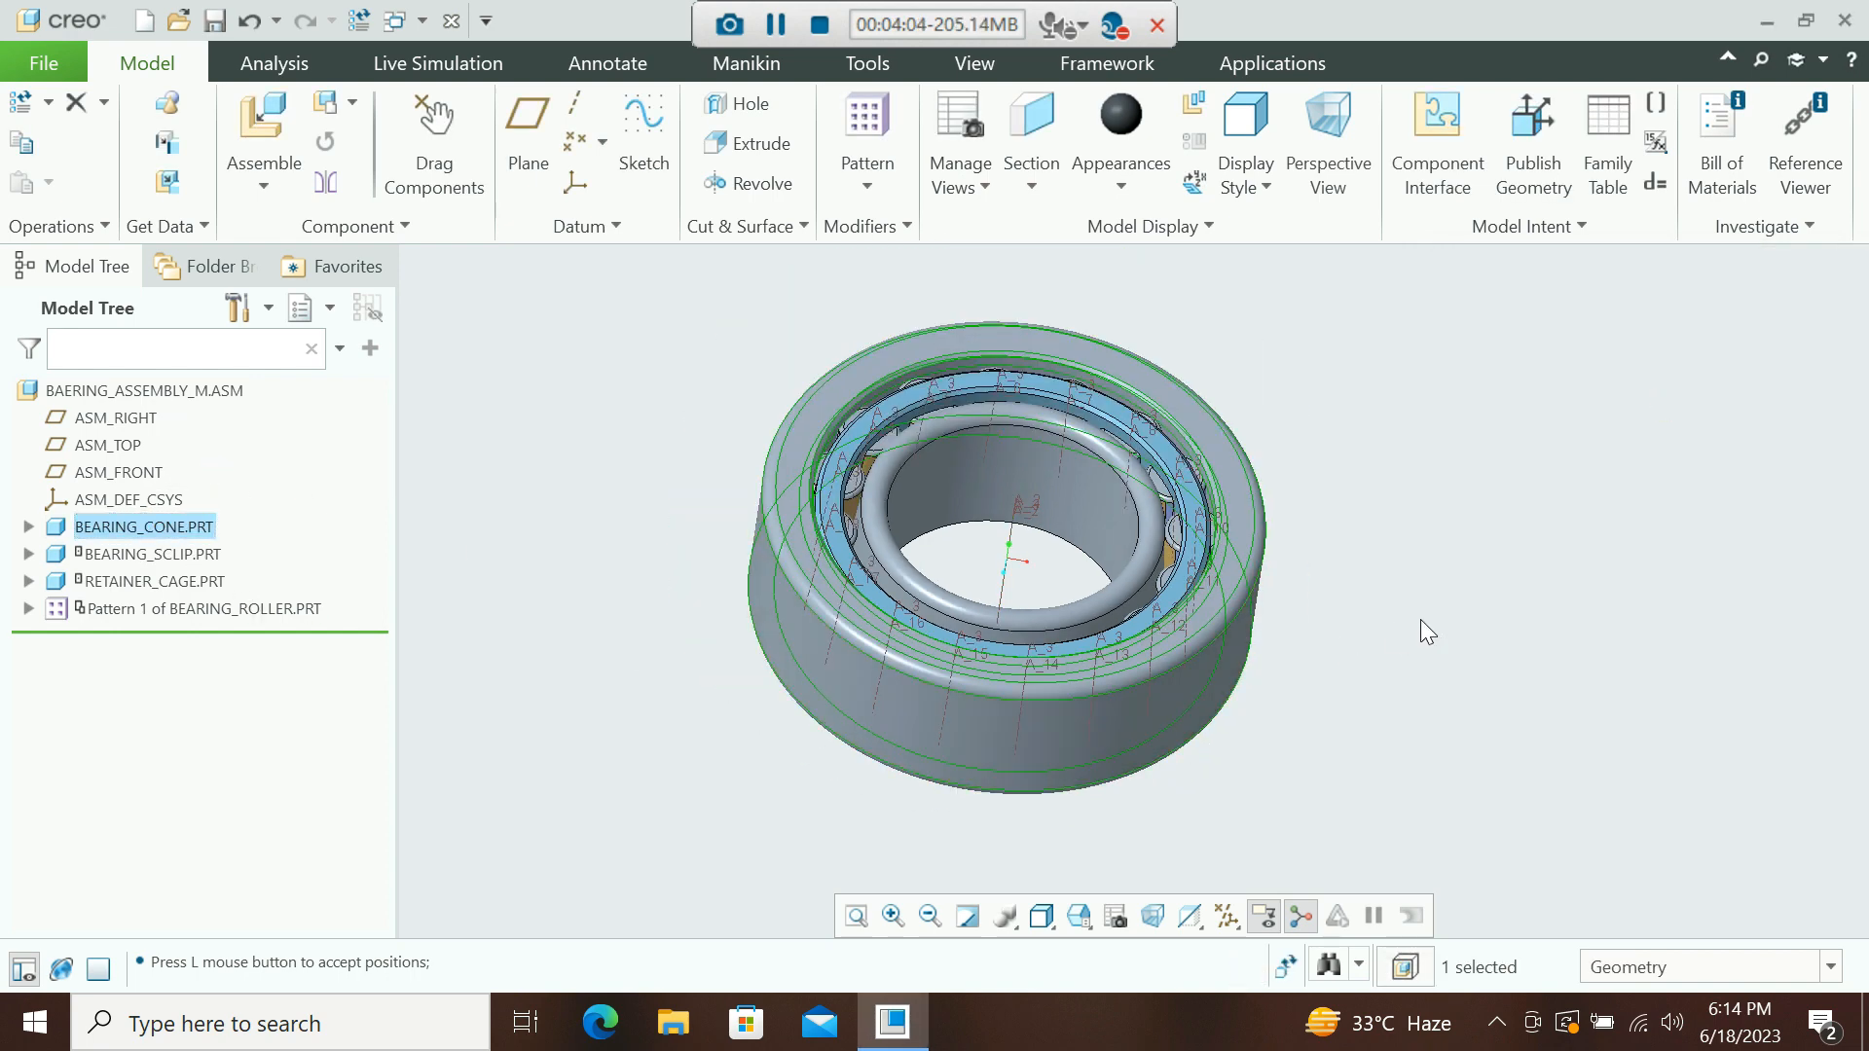
Turn off the display of datum axes in the graphics window.
{"action": "left_click", "coordinate": [1264, 916]}
{"action": "left_click", "coordinate": [1230, 743]}
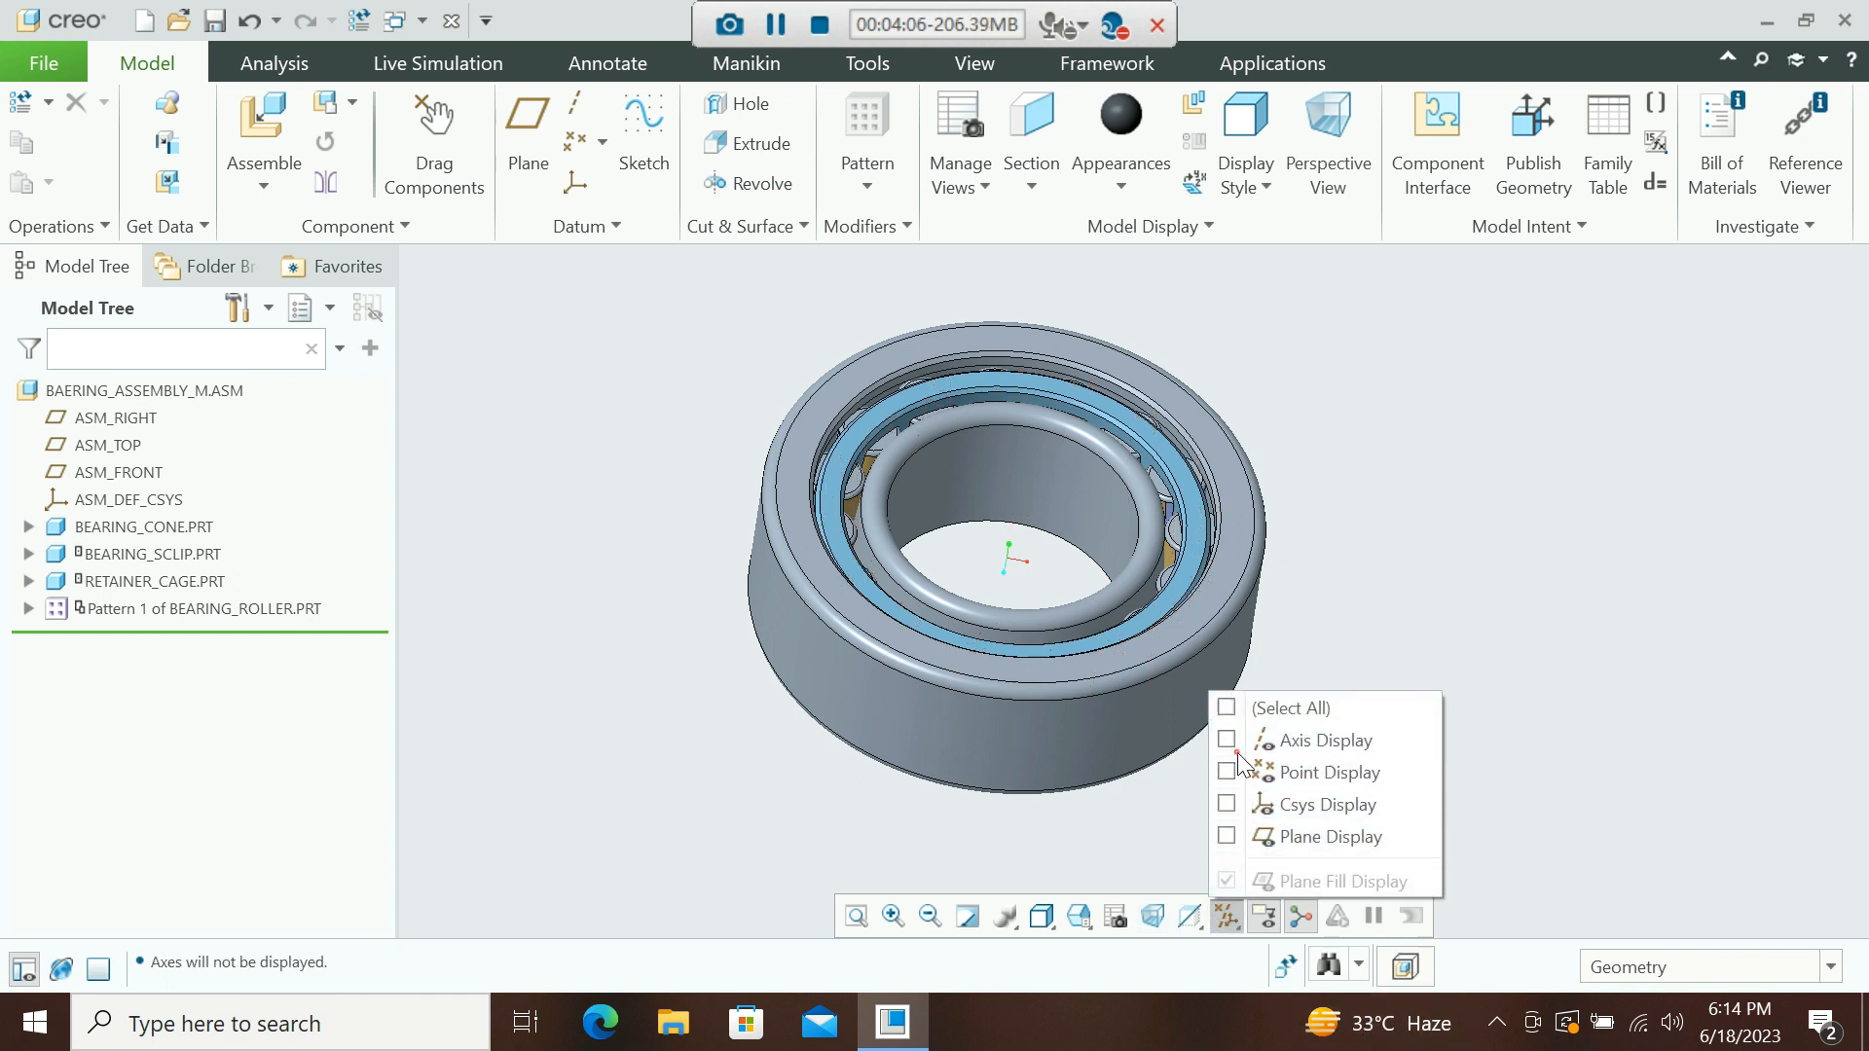
{"action": "left_click", "coordinate": [1046, 864]}
Test the motion of the inner components with Drag Components on the complete bearing, then close the tool.
{"action": "left_click", "coordinate": [452, 149]}
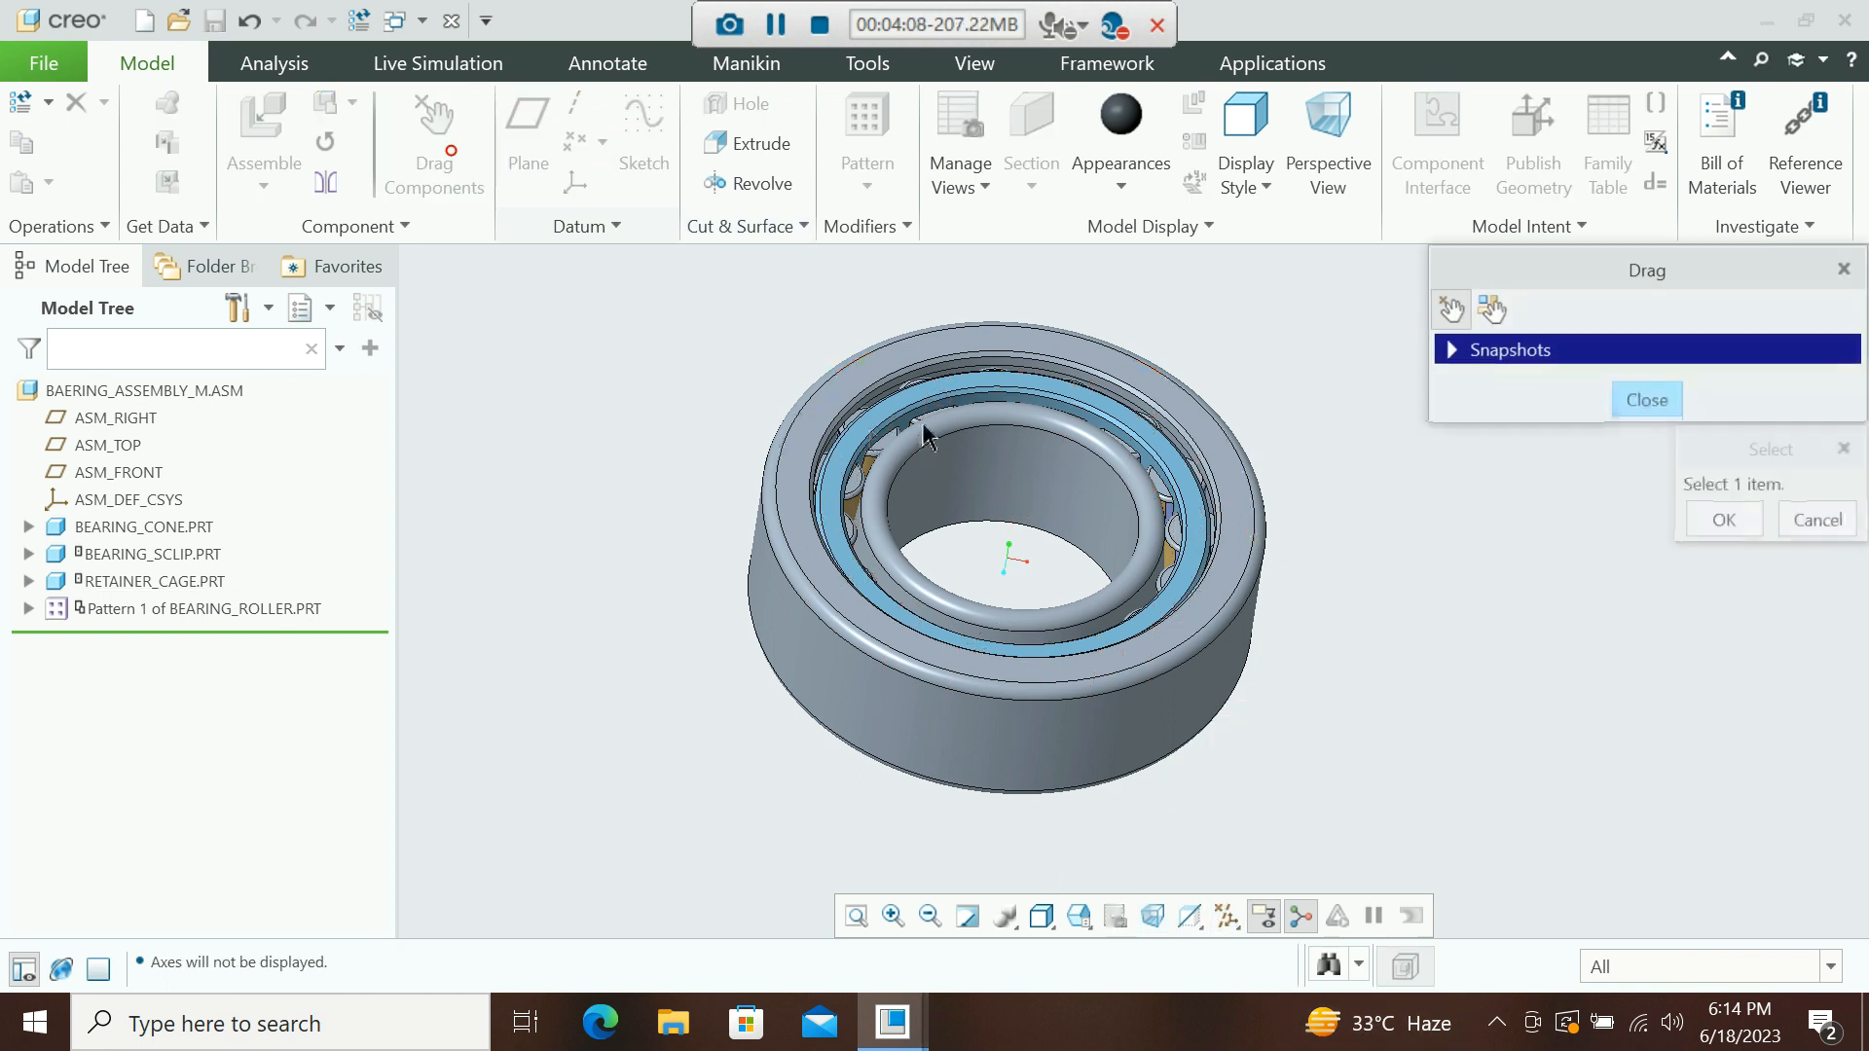
{"action": "left_click", "coordinate": [1156, 443]}
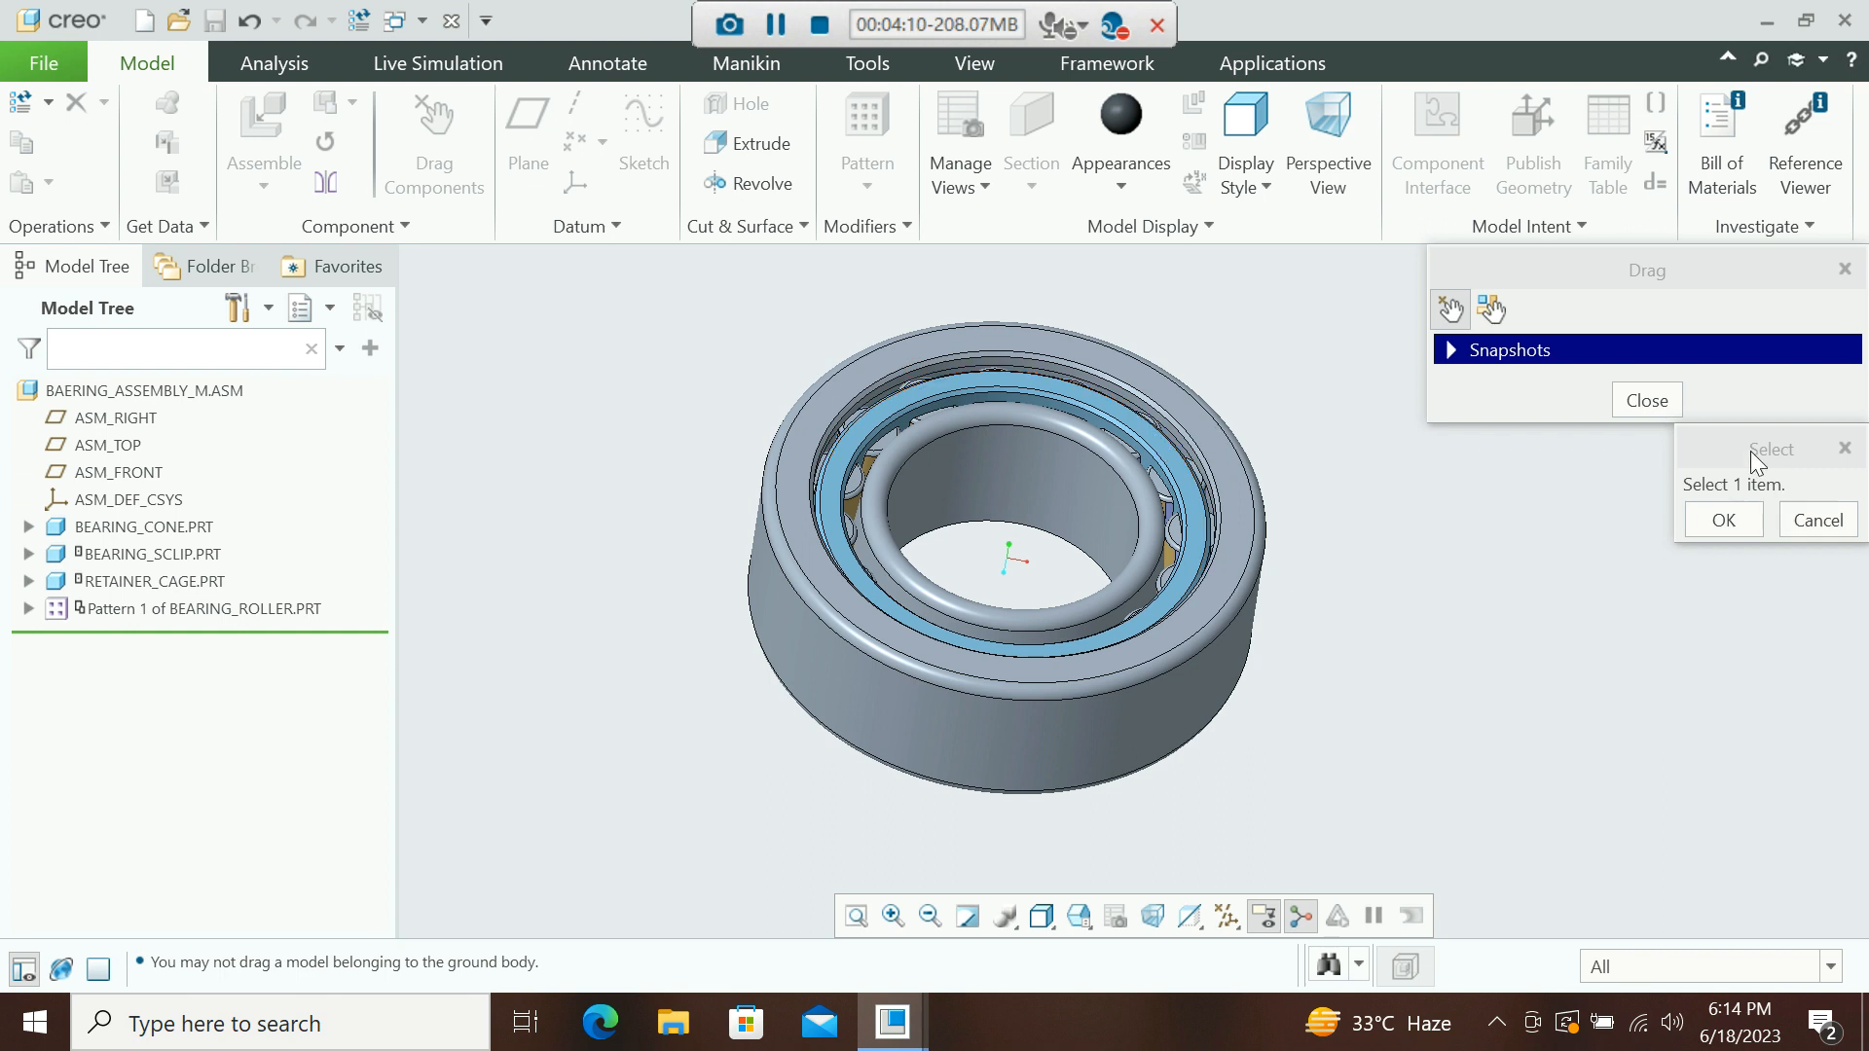
{"action": "left_click", "coordinate": [984, 406]}
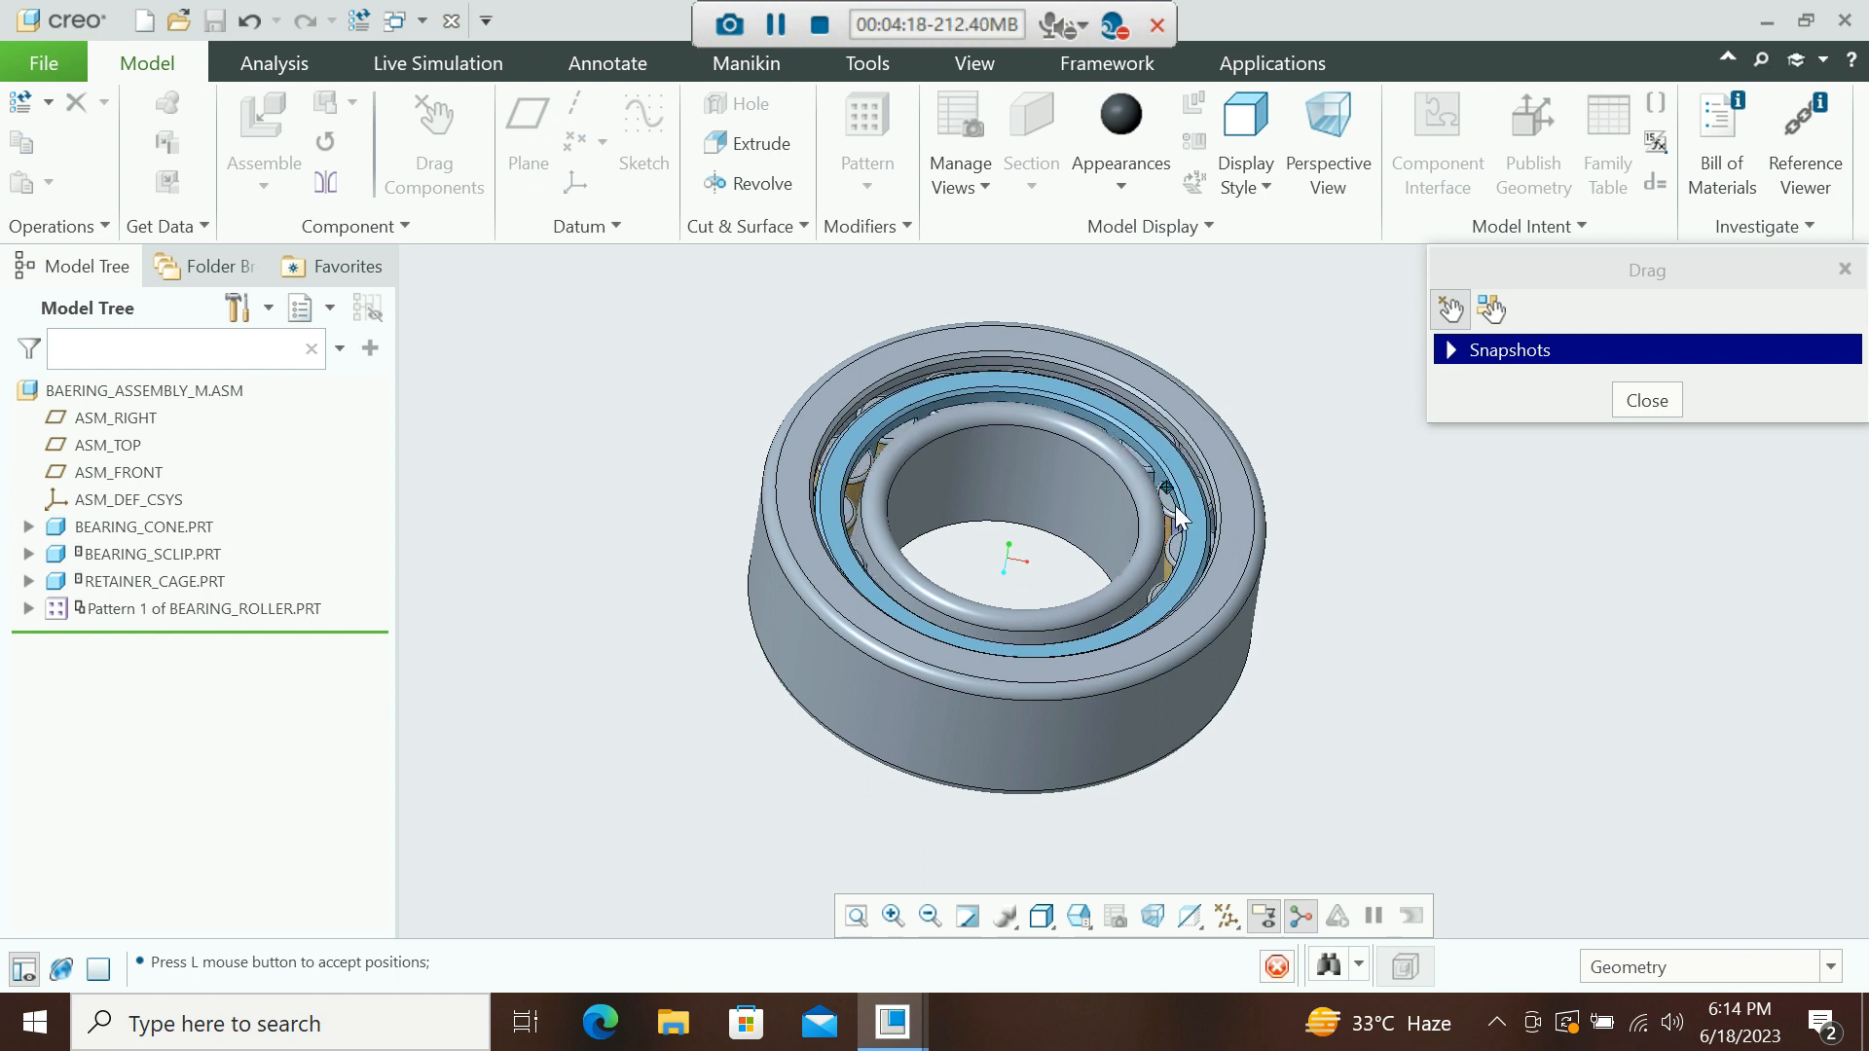
{"action": "middle_click", "coordinate": [1369, 447]}
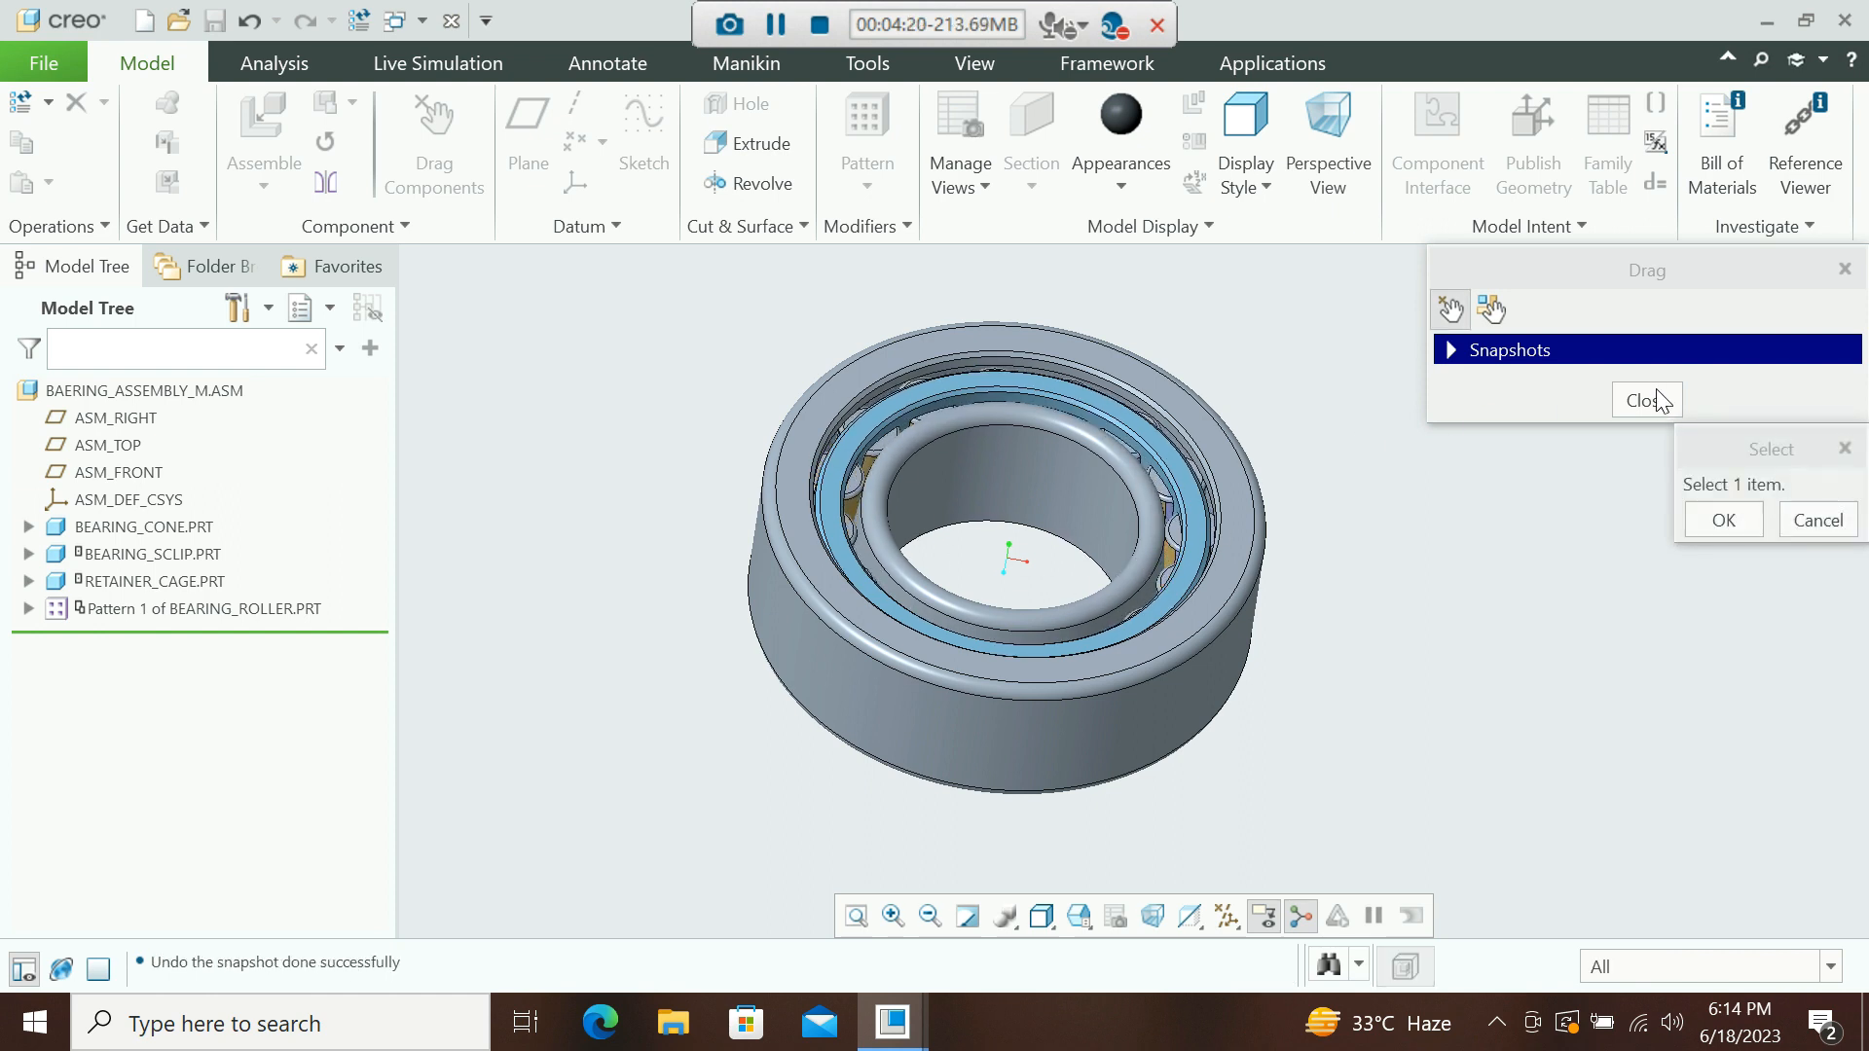
{"action": "left_click", "coordinate": [1742, 526]}
{"action": "left_click", "coordinate": [1667, 410]}
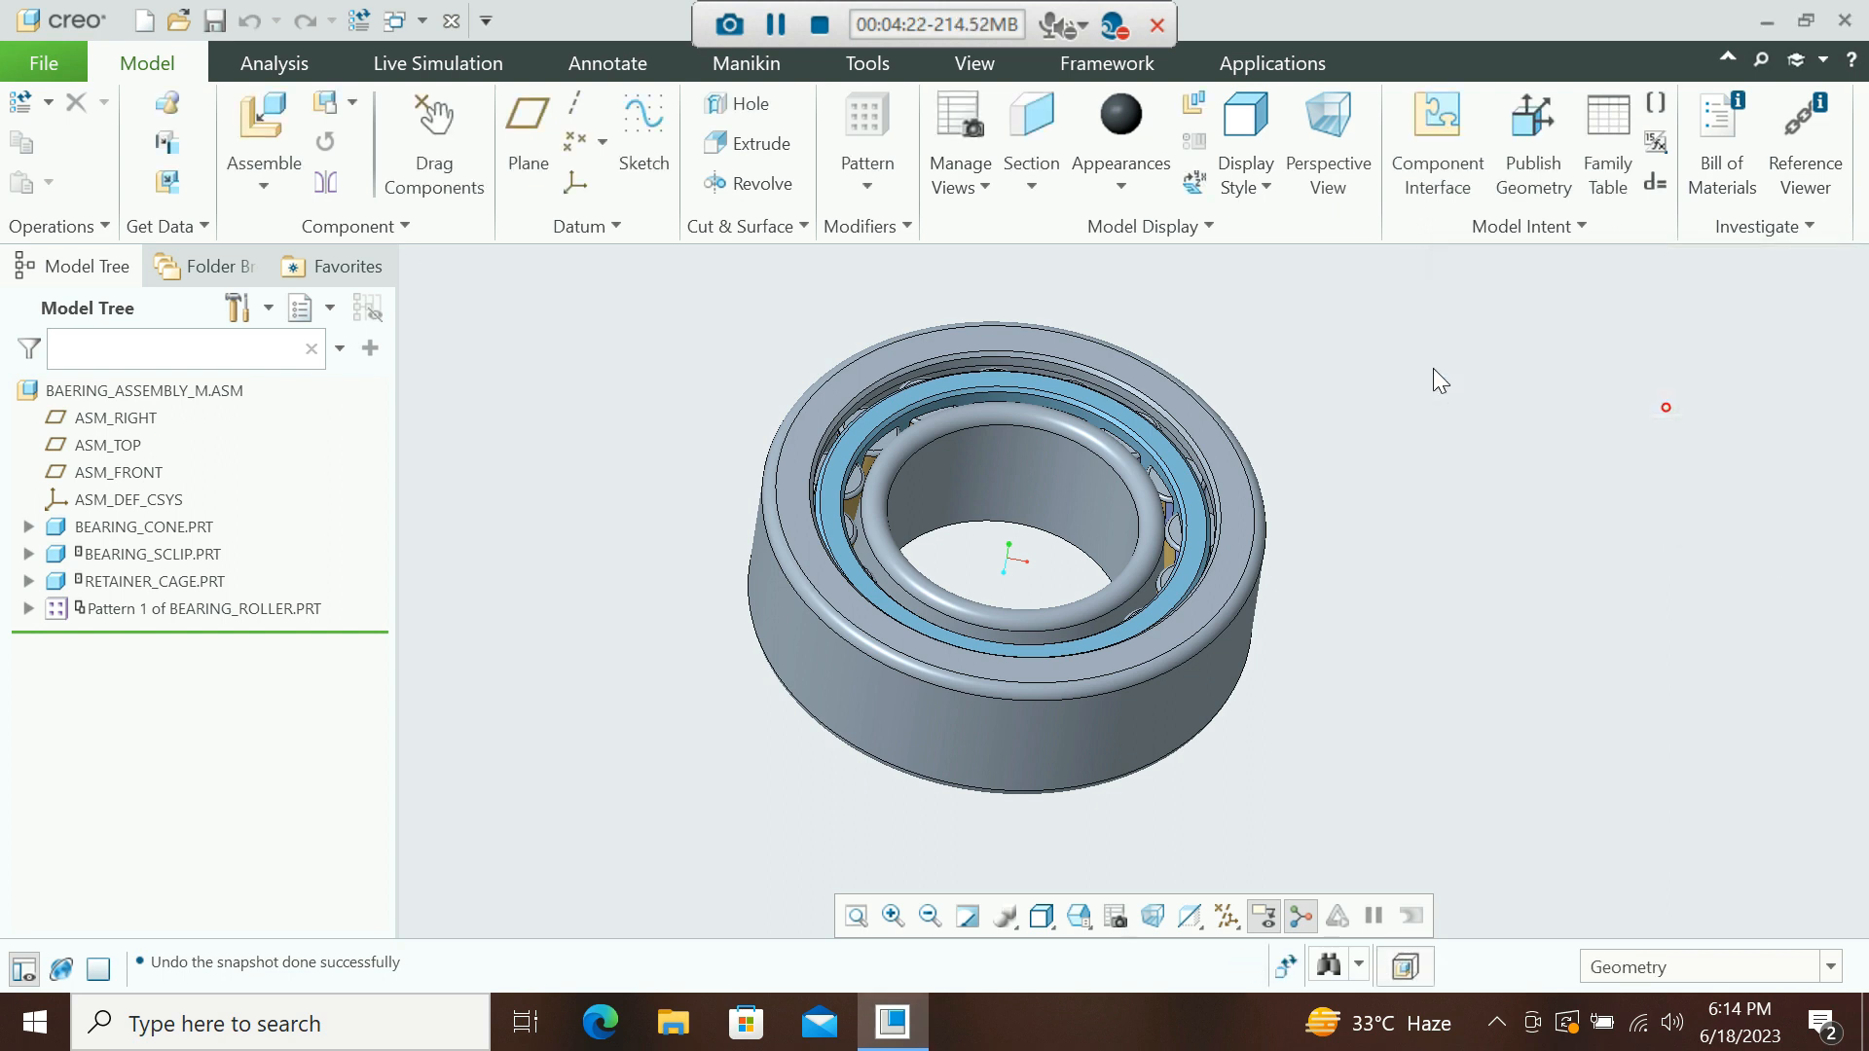